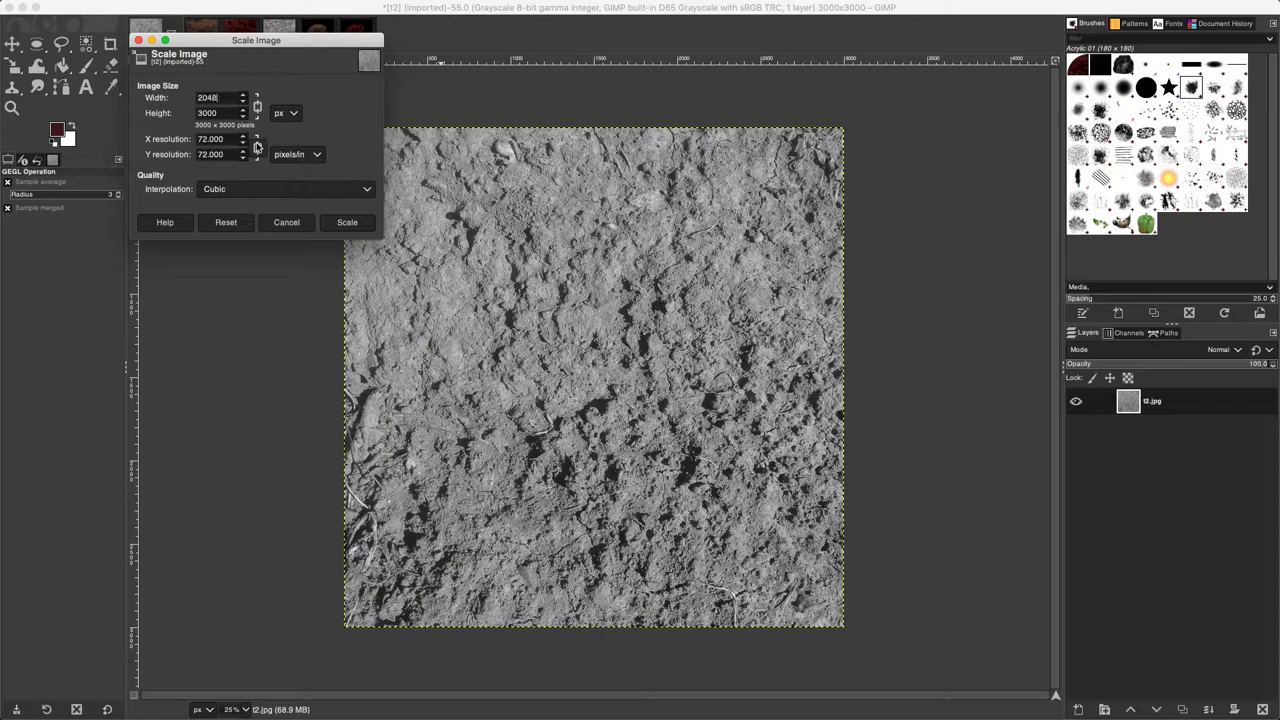
# Scale the image to 2048 × 2048 px and convert it from grayscale to RGB mode
pyautogui.click(347, 222)
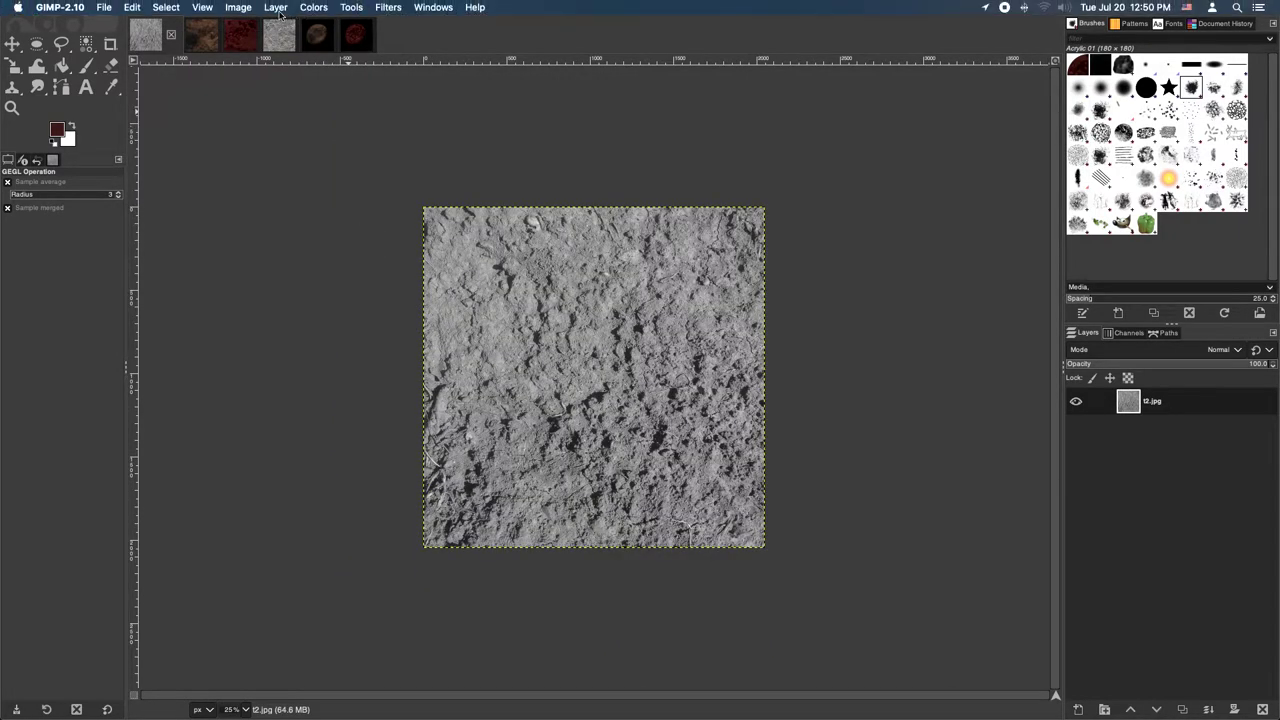
pyautogui.click(238, 7)
pyautogui.click(388, 36)
# Darken the texture with Levels, setting the black input to 71 and the gamma to 0.73
pyautogui.click(313, 10)
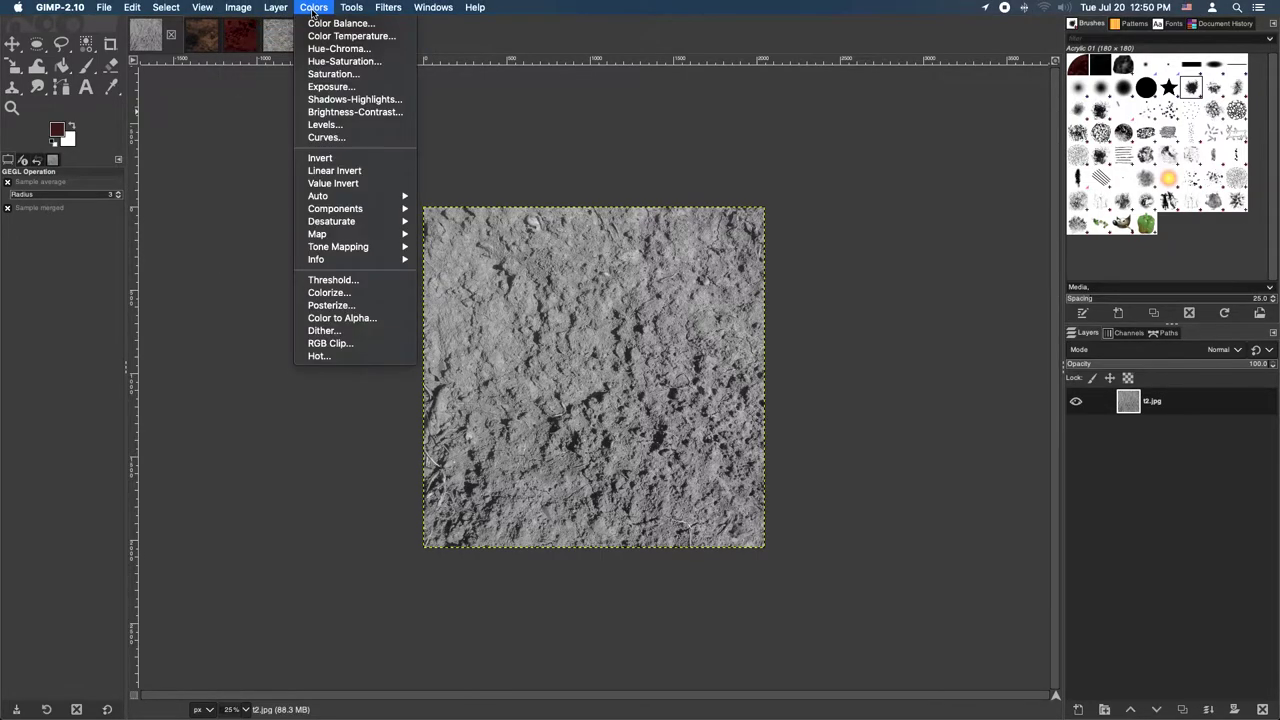
pyautogui.click(322, 127)
pyautogui.moveTo(267, 155); pyautogui.dragTo(319, 155)
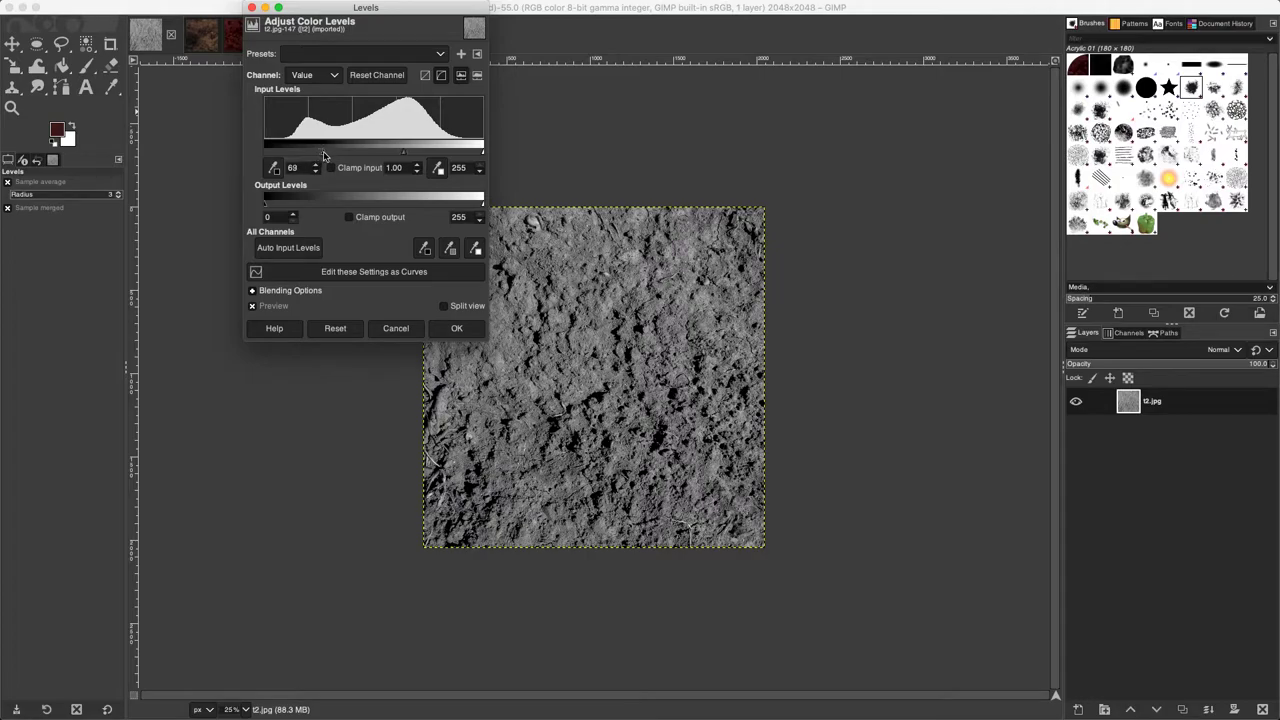
pyautogui.moveTo(405, 155); pyautogui.dragTo(419, 155)
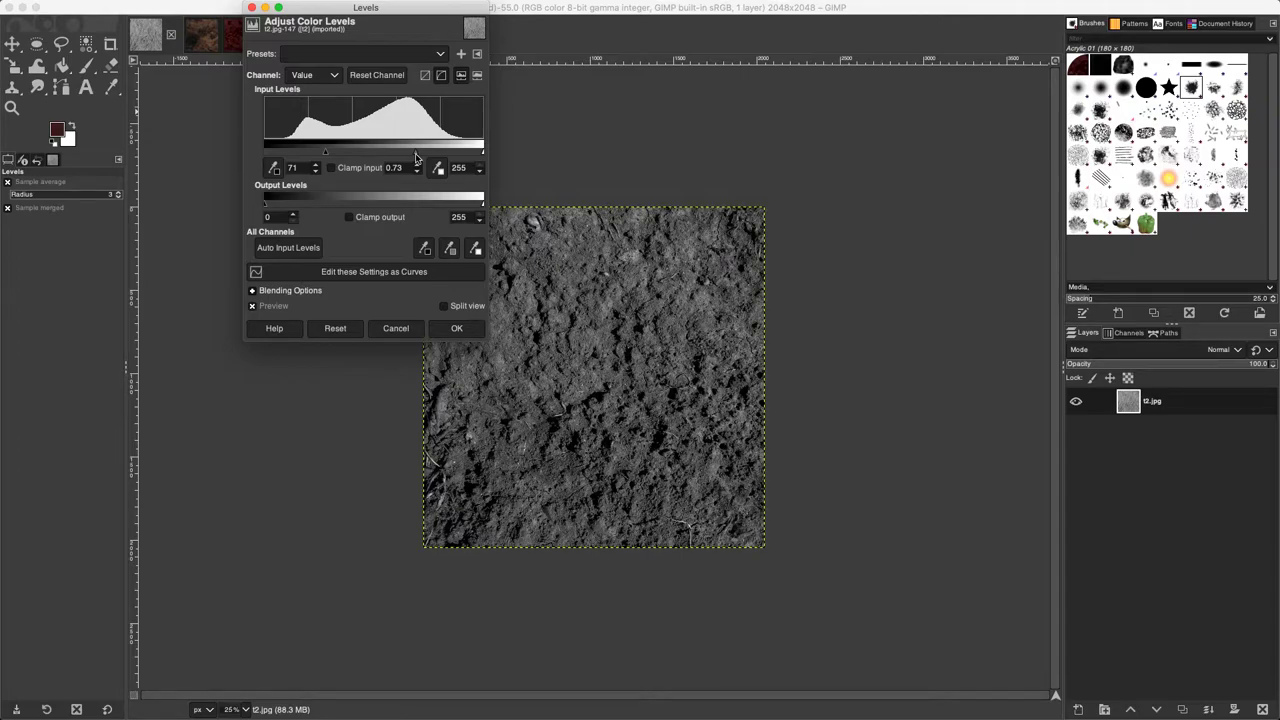
pyautogui.click(456, 329)
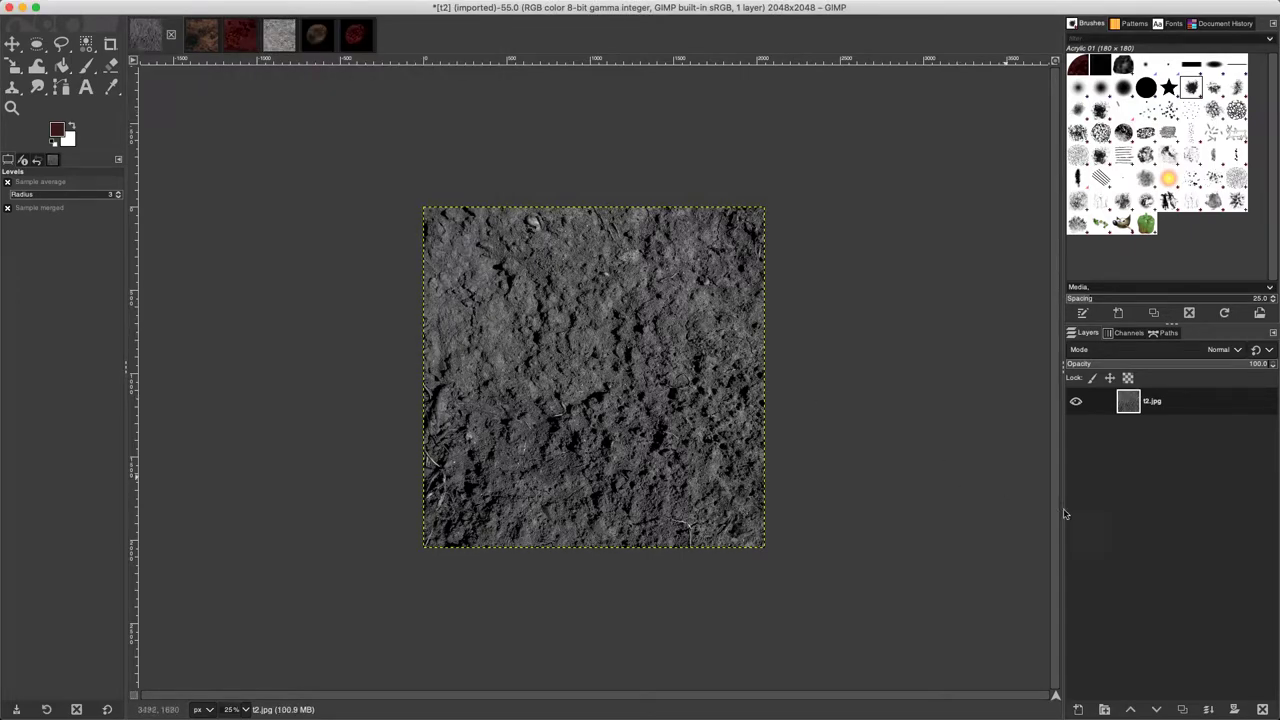
# Duplicate the t2.jpg layer and apply a Gaussian Blur of size 10.54 to the copy
pyautogui.click(1182, 709)
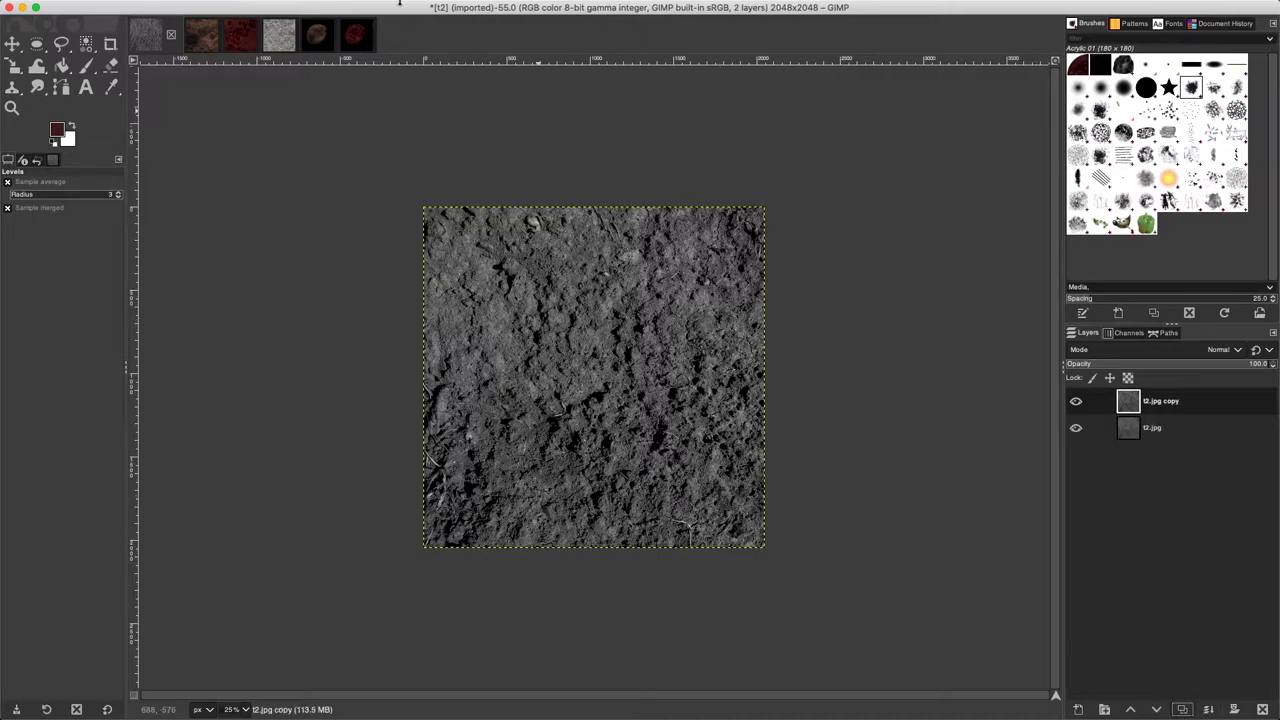
pyautogui.click(359, 11)
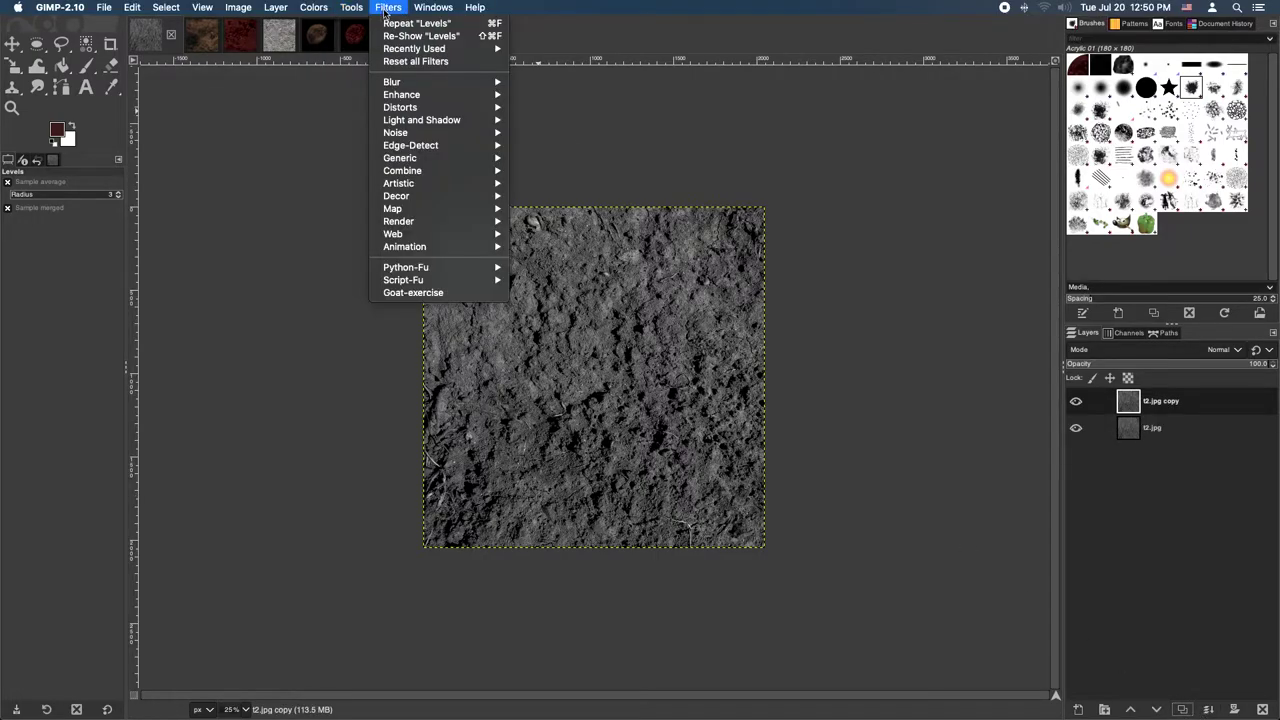
pyautogui.moveTo(425, 87)
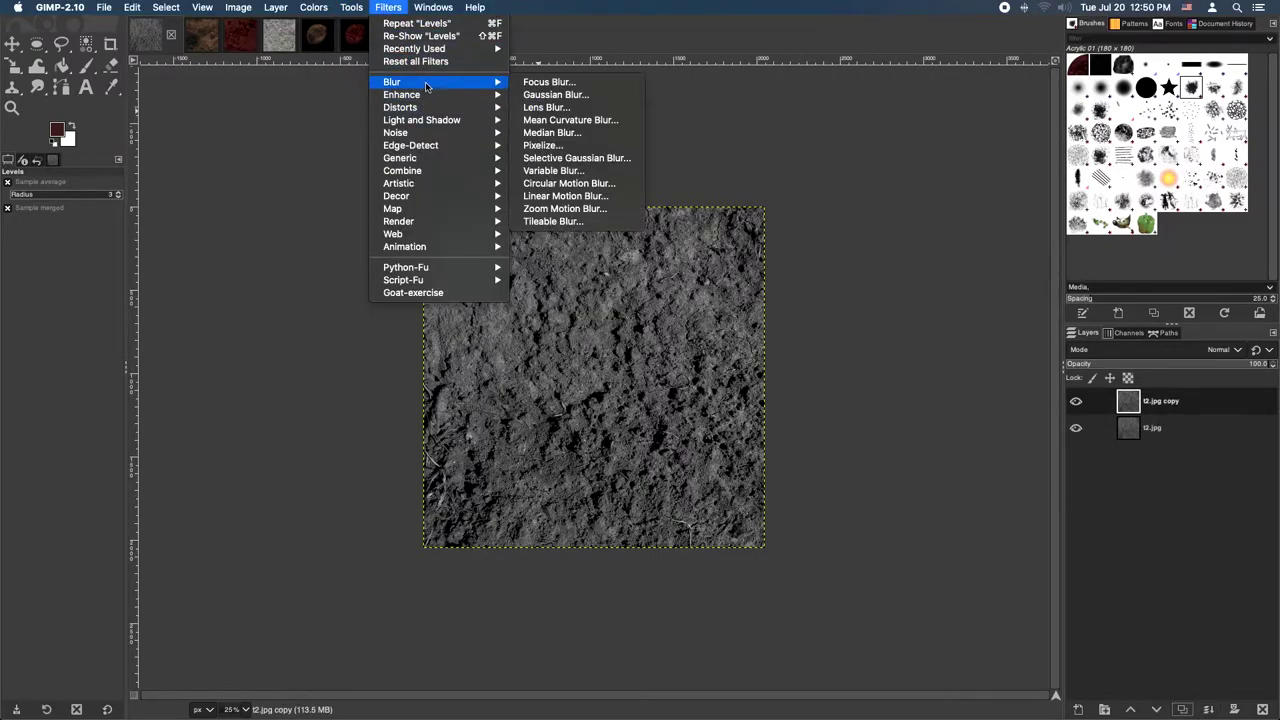
pyautogui.click(550, 95)
pyautogui.click(815, 70)
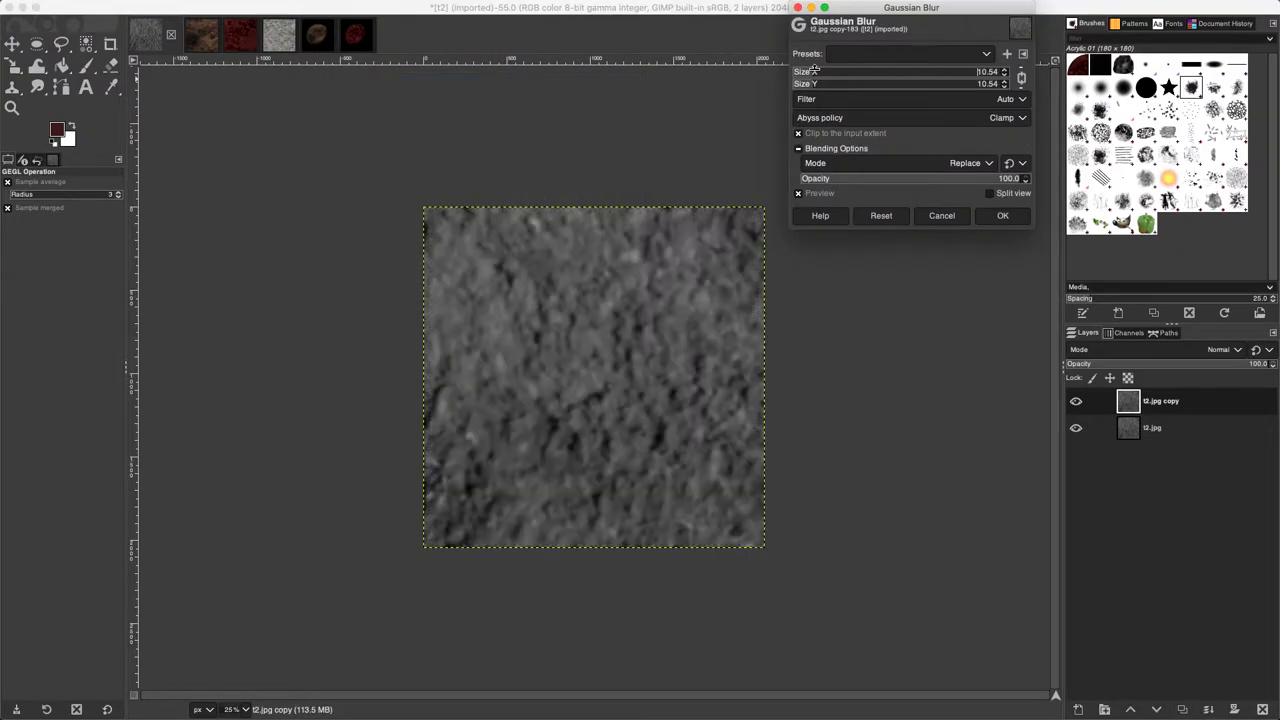
pyautogui.click(1003, 215)
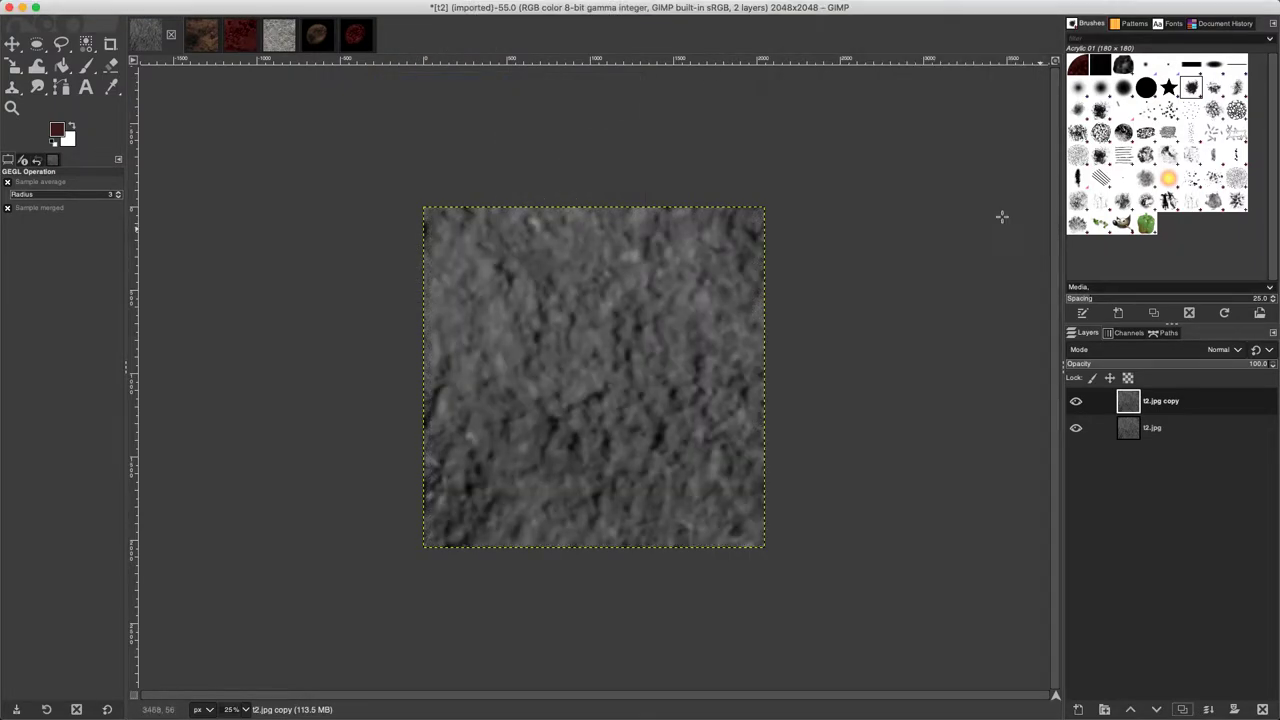
# Start a Bump Map on the blurred copy, using the original t2.jpg layer as the aux input
pyautogui.click(351, 7)
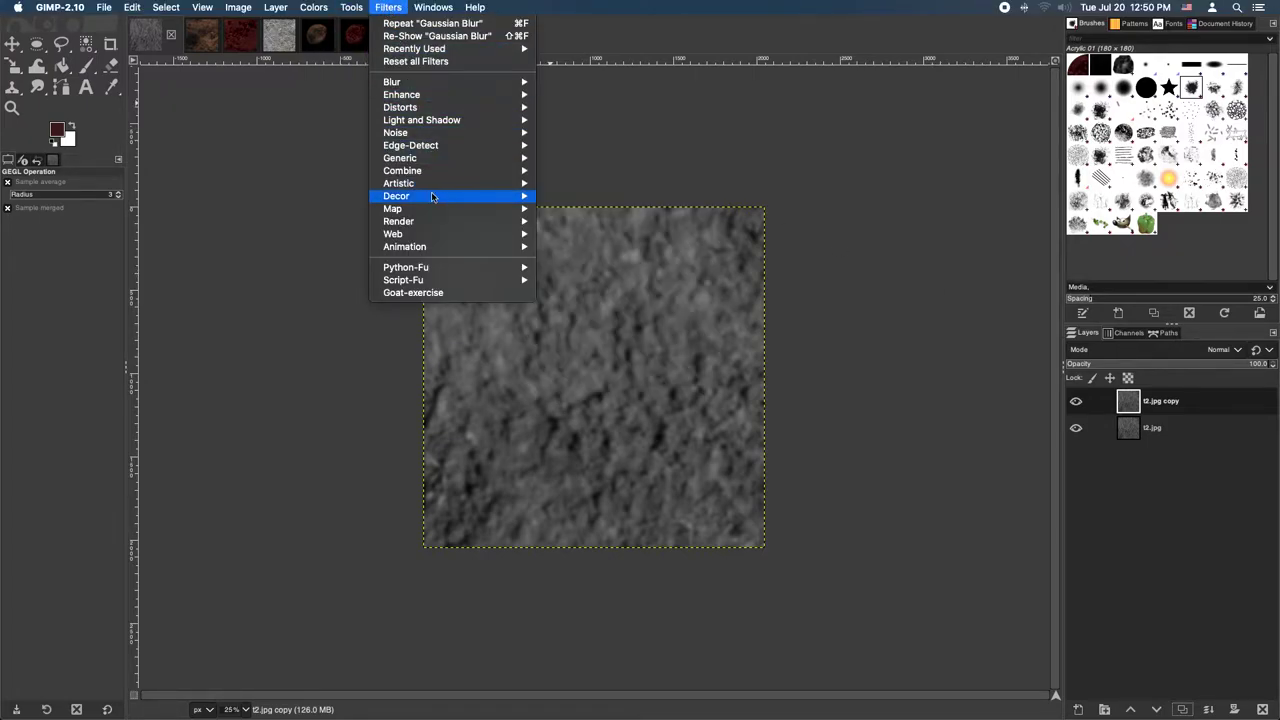
pyautogui.moveTo(434, 209)
pyautogui.click(585, 210)
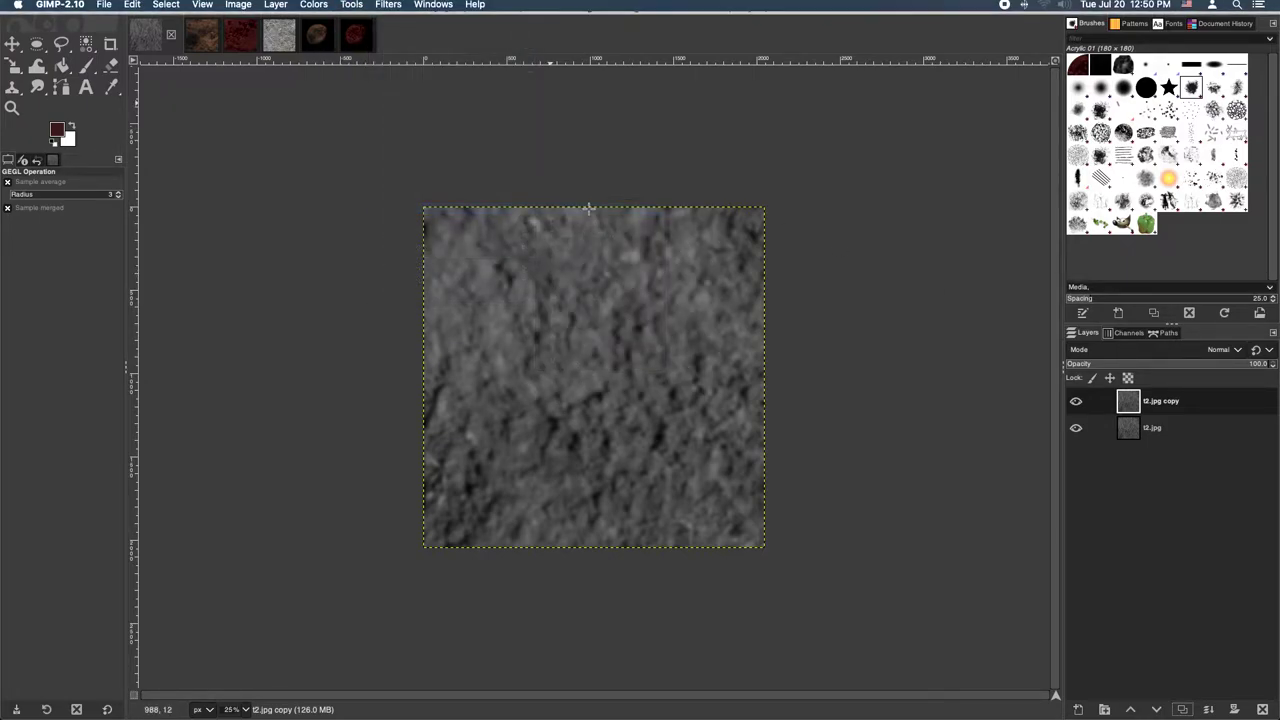
pyautogui.click(862, 88)
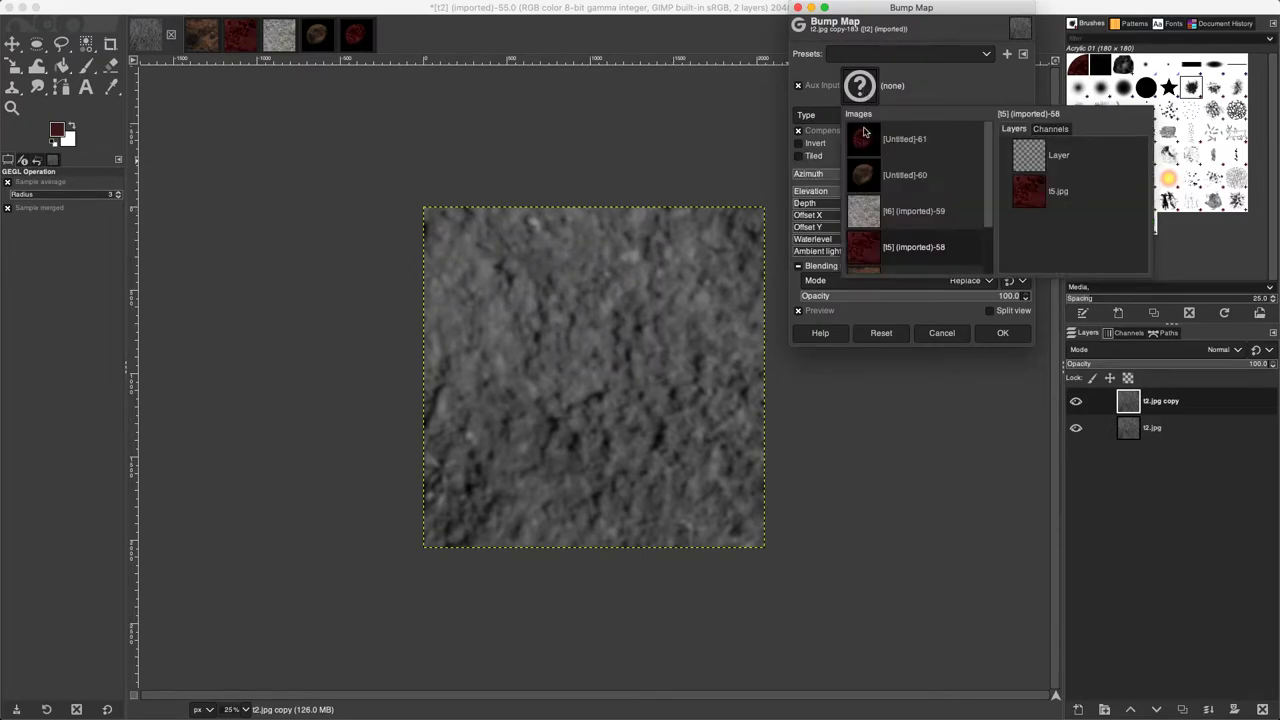
pyautogui.scroll(-2, 873, 209)
pyautogui.click(868, 255)
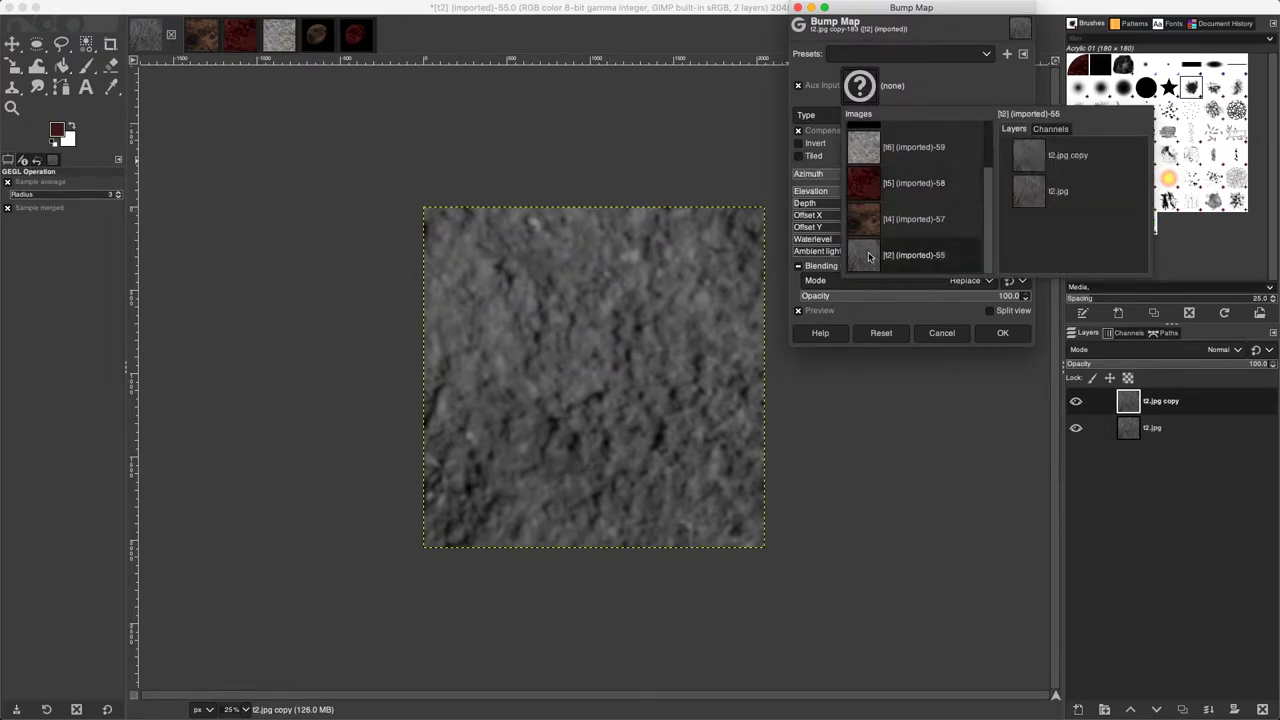
pyautogui.click(1027, 196)
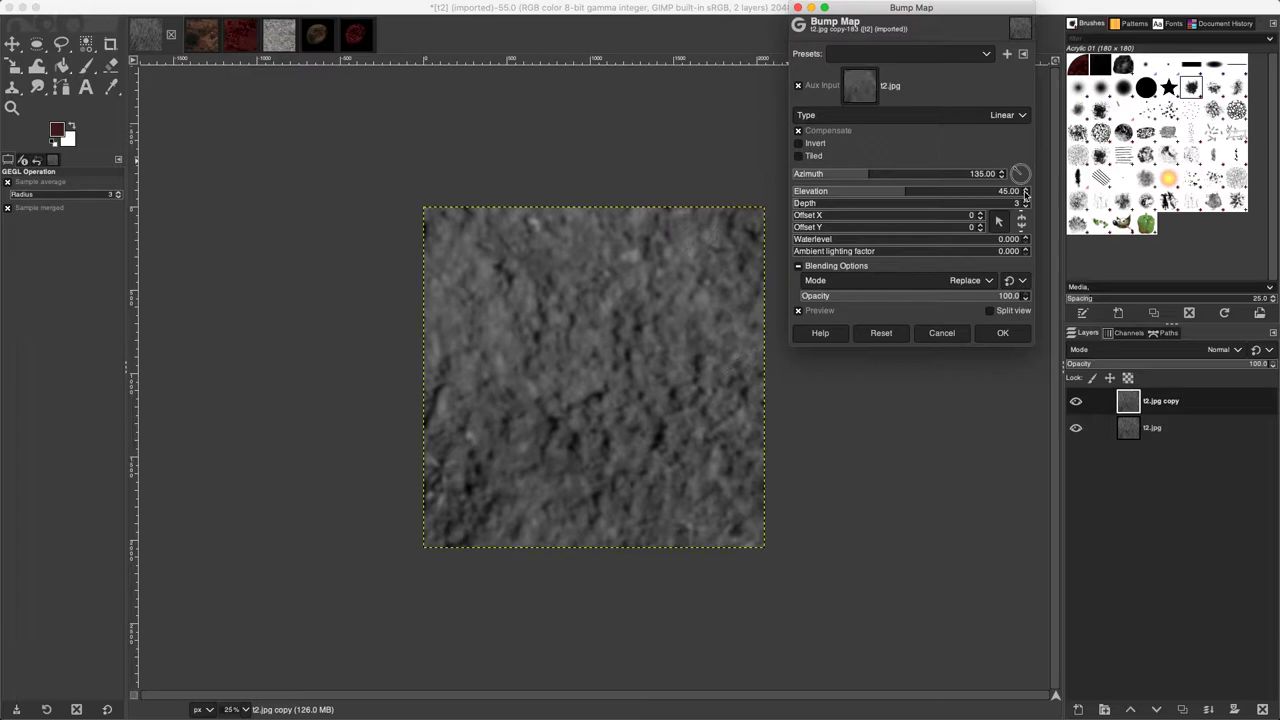
# Set the bump map's depth to 35 and elevation to about 27, and apply the filter
pyautogui.moveTo(818, 198); pyautogui.dragTo(896, 199)
pyautogui.click(860, 190)
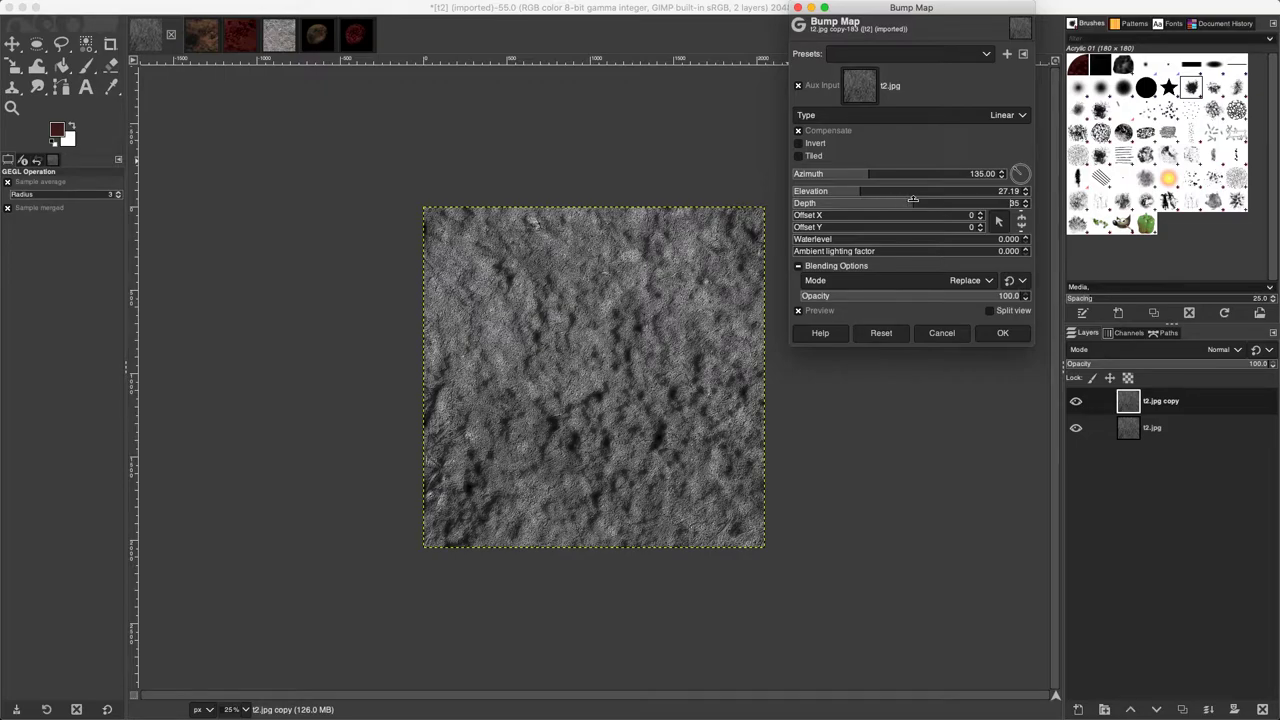
pyautogui.moveTo(861, 190)
pyautogui.mouseDown()
pyautogui.moveTo(889, 191)
pyautogui.moveTo(858, 190)
pyautogui.mouseUp()
pyautogui.click(1002, 333)
# Add a new layer above the others and bucket-fill it with a dark teal foreground color
pyautogui.click(1079, 708)
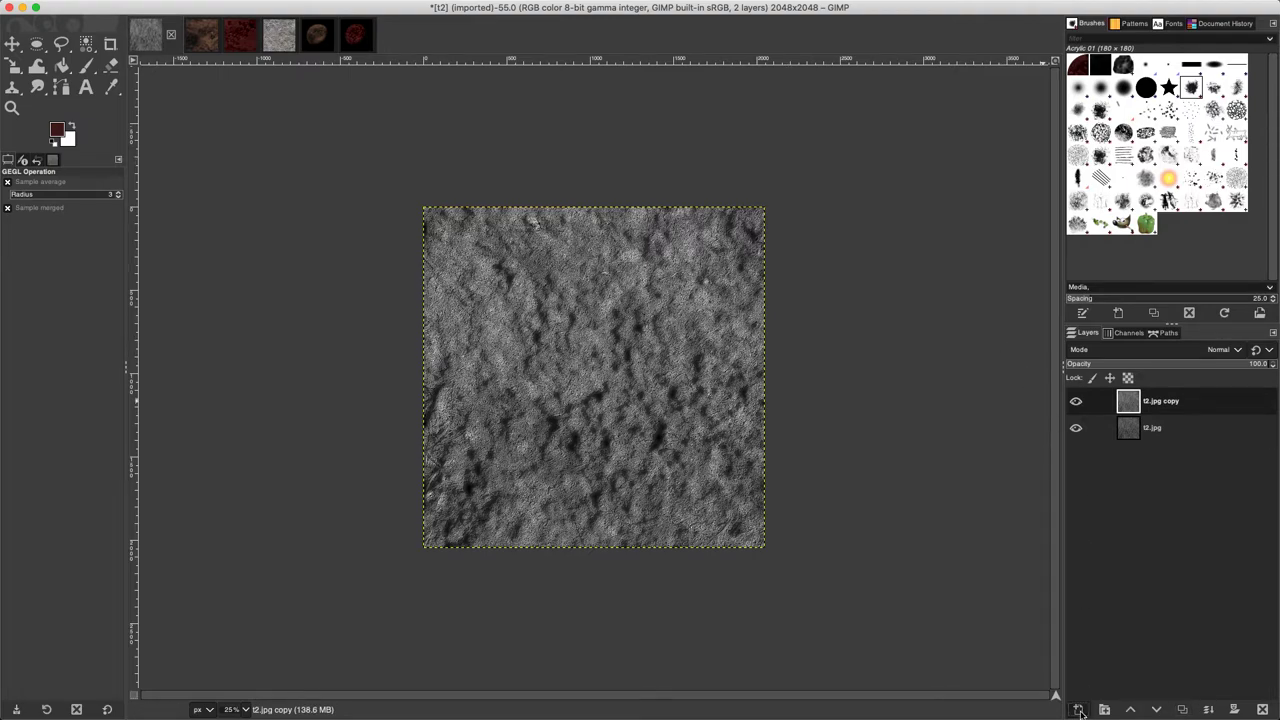
pyautogui.click(1221, 700)
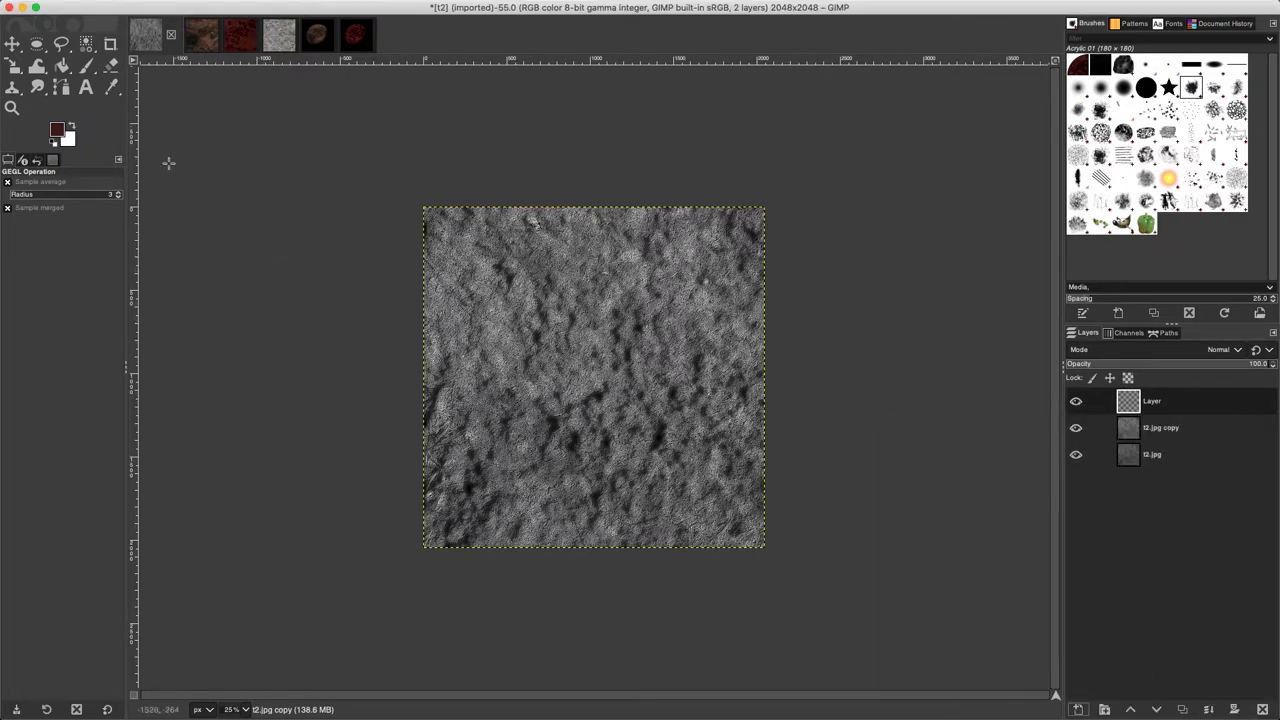
pyautogui.click(58, 128)
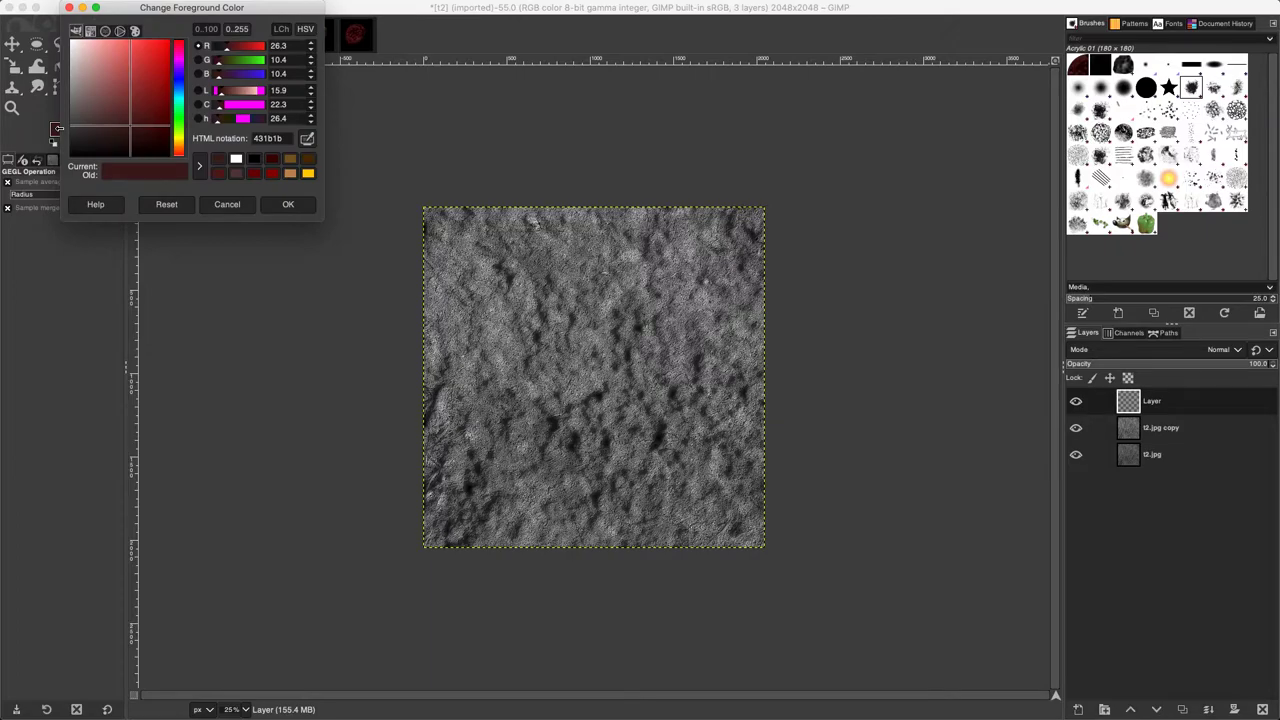
pyautogui.moveTo(183, 90); pyautogui.dragTo(122, 126)
pyautogui.click(288, 206)
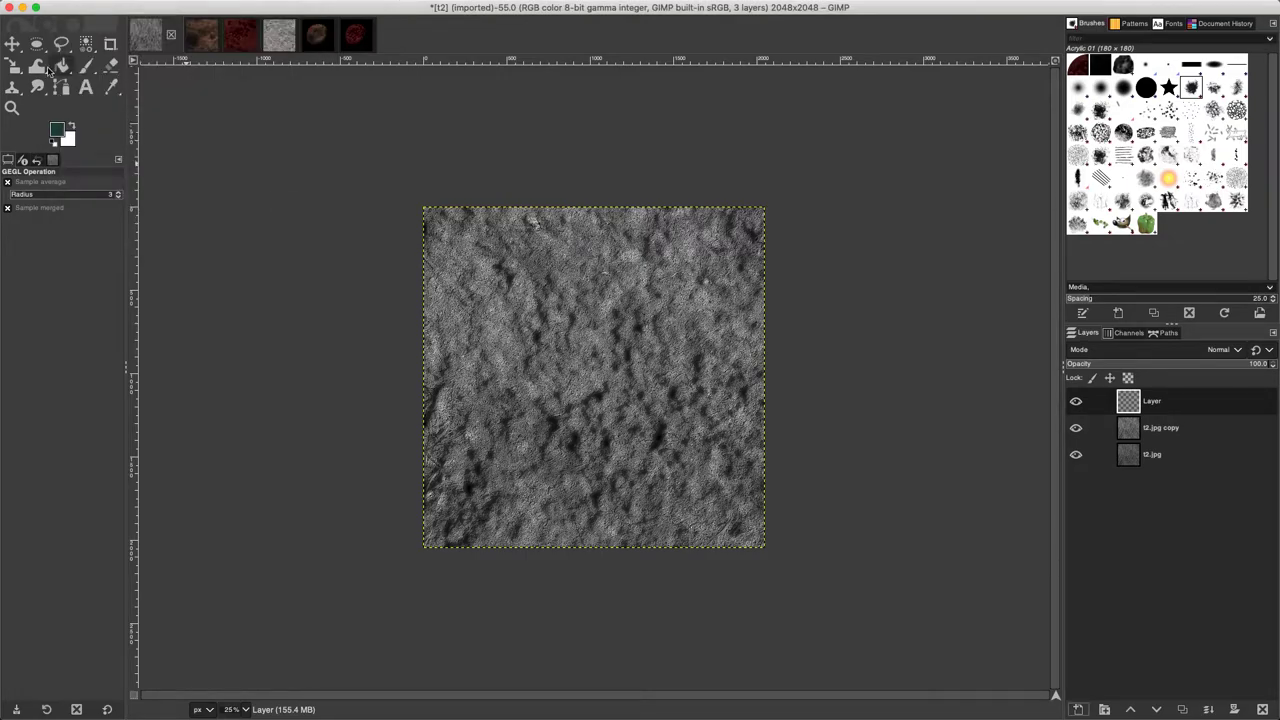
pyautogui.hotkey('shift', 'b')
pyautogui.click(583, 376)
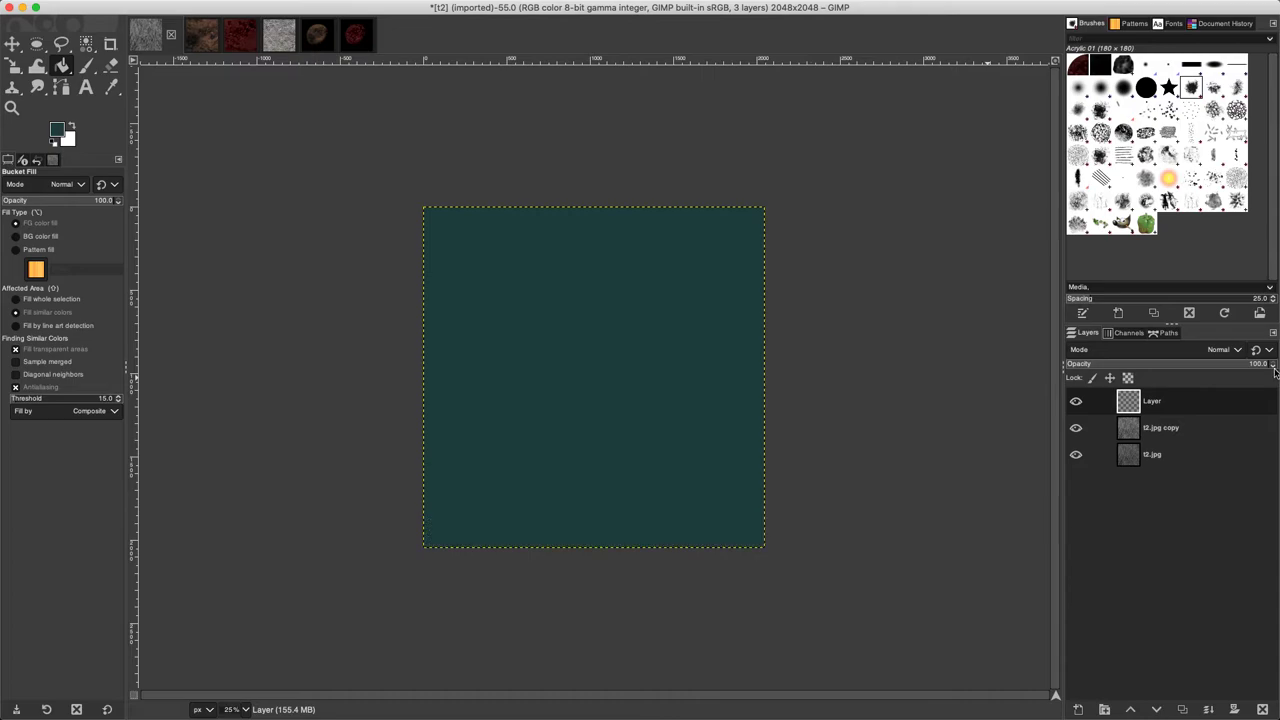
# Set the teal layer's blend mode to Addition and merge all visible layers, expanded as necessary
pyautogui.click(1224, 351)
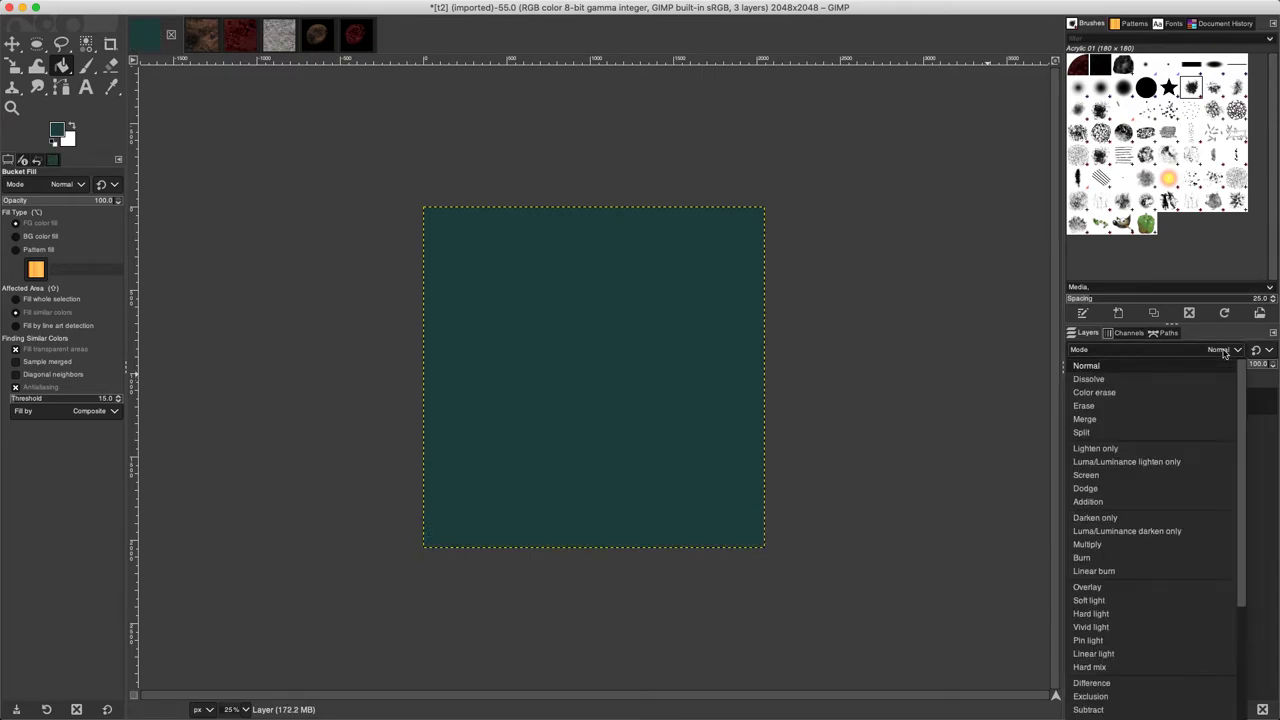
pyautogui.click(1128, 501)
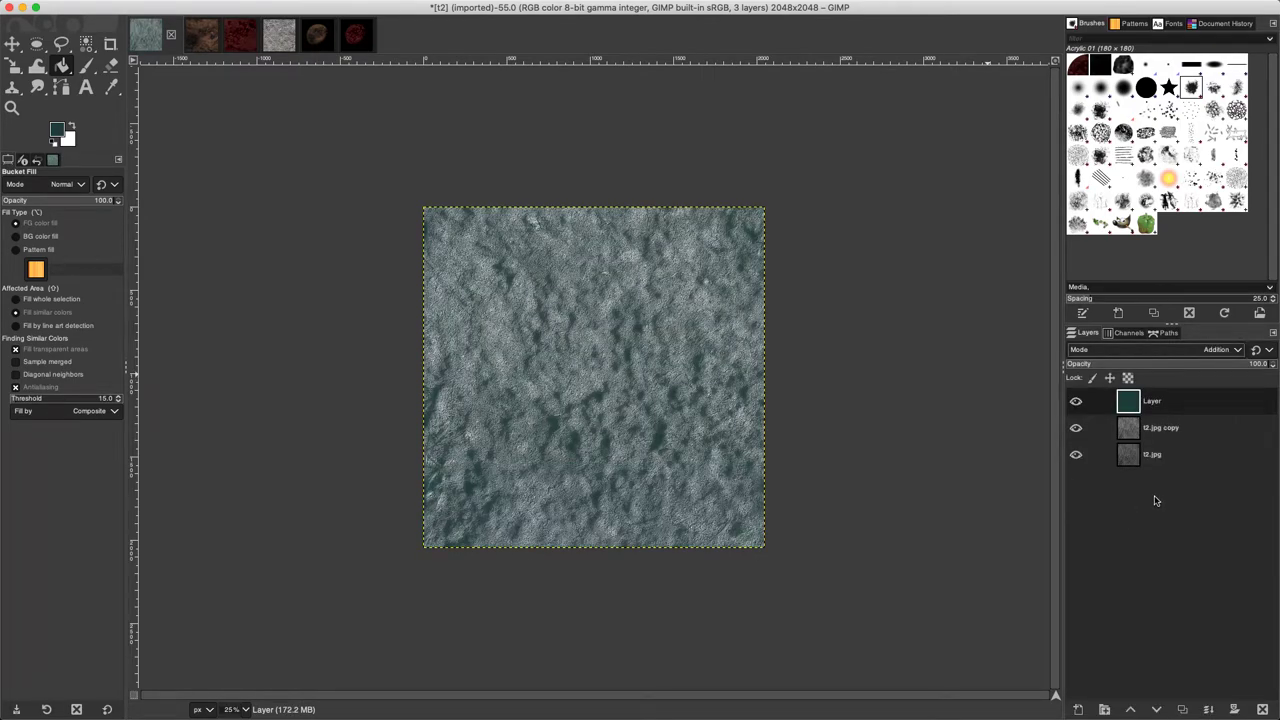
pyautogui.rightClick(1121, 500)
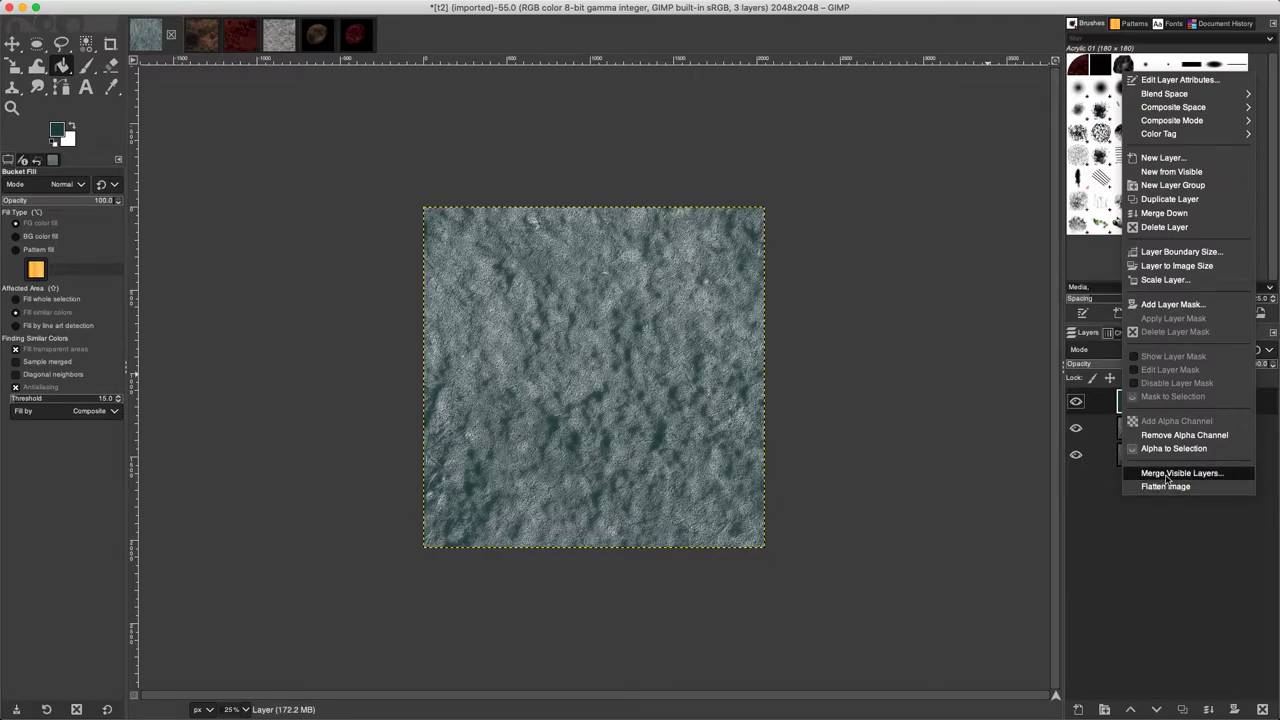
pyautogui.click(1166, 476)
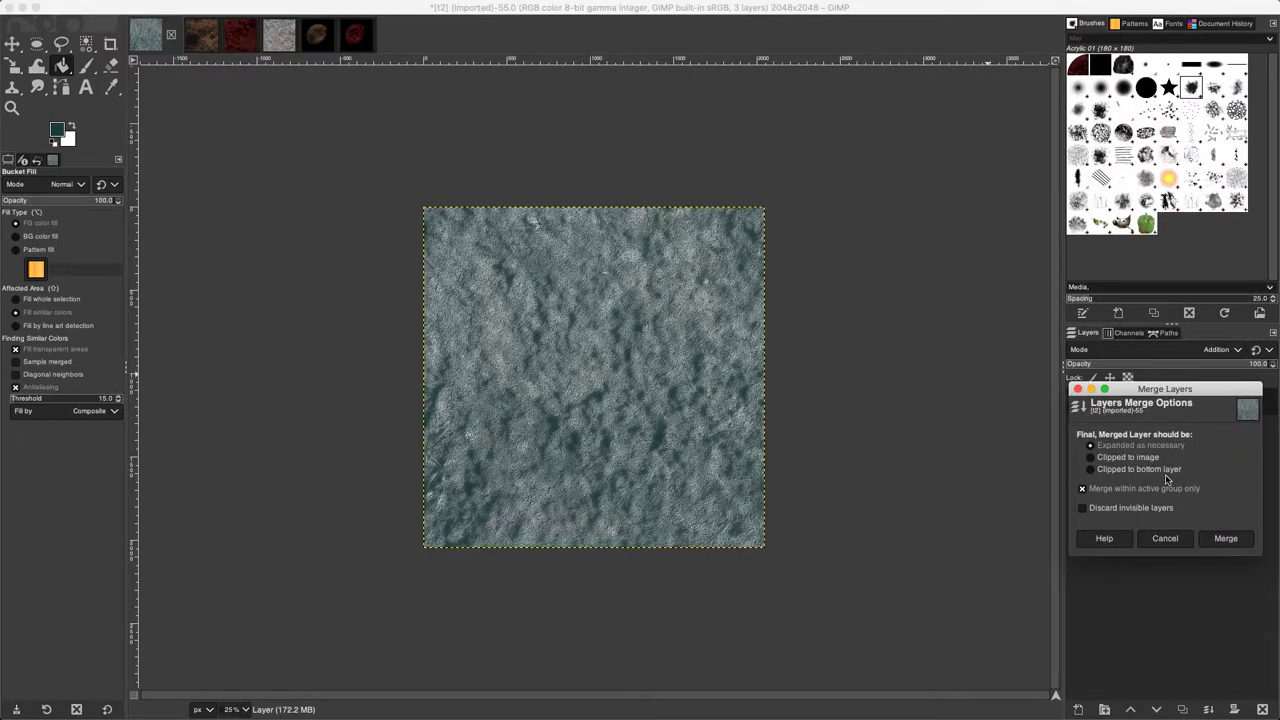
pyautogui.click(1225, 540)
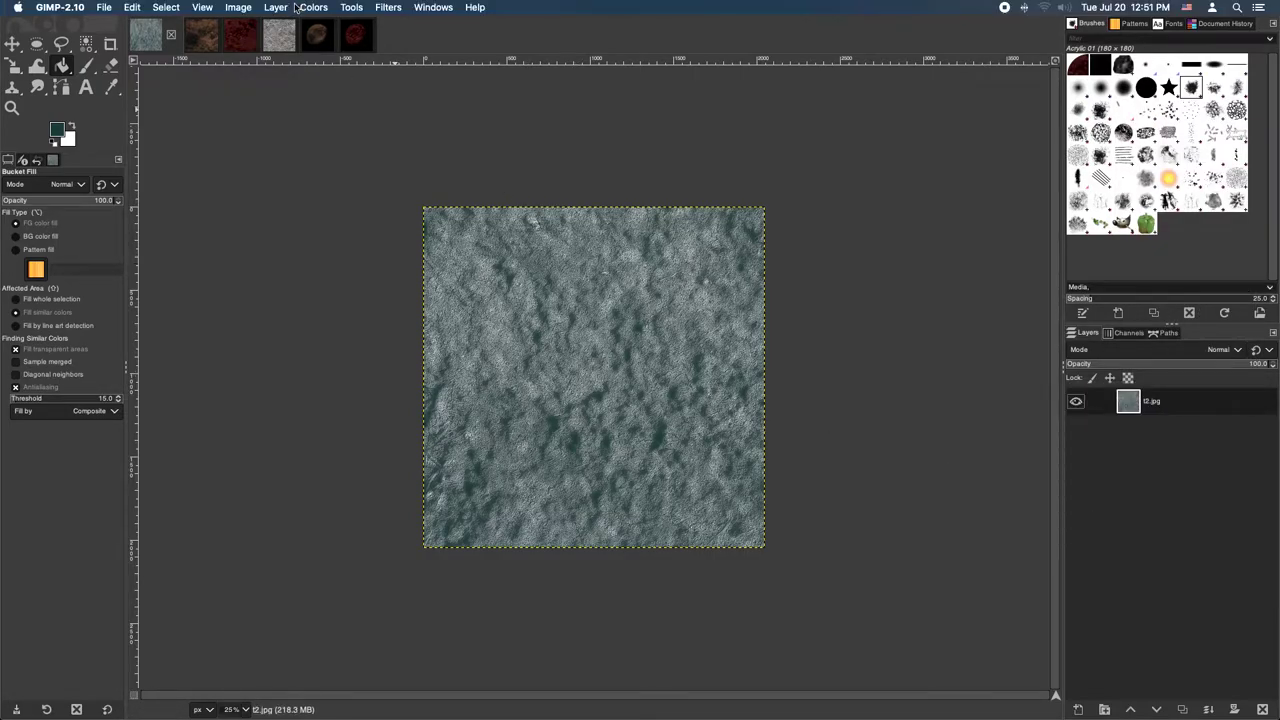
# Apply Levels to the merged layer with a black input of 36 and a gamma of 0.83
pyautogui.click(275, 7)
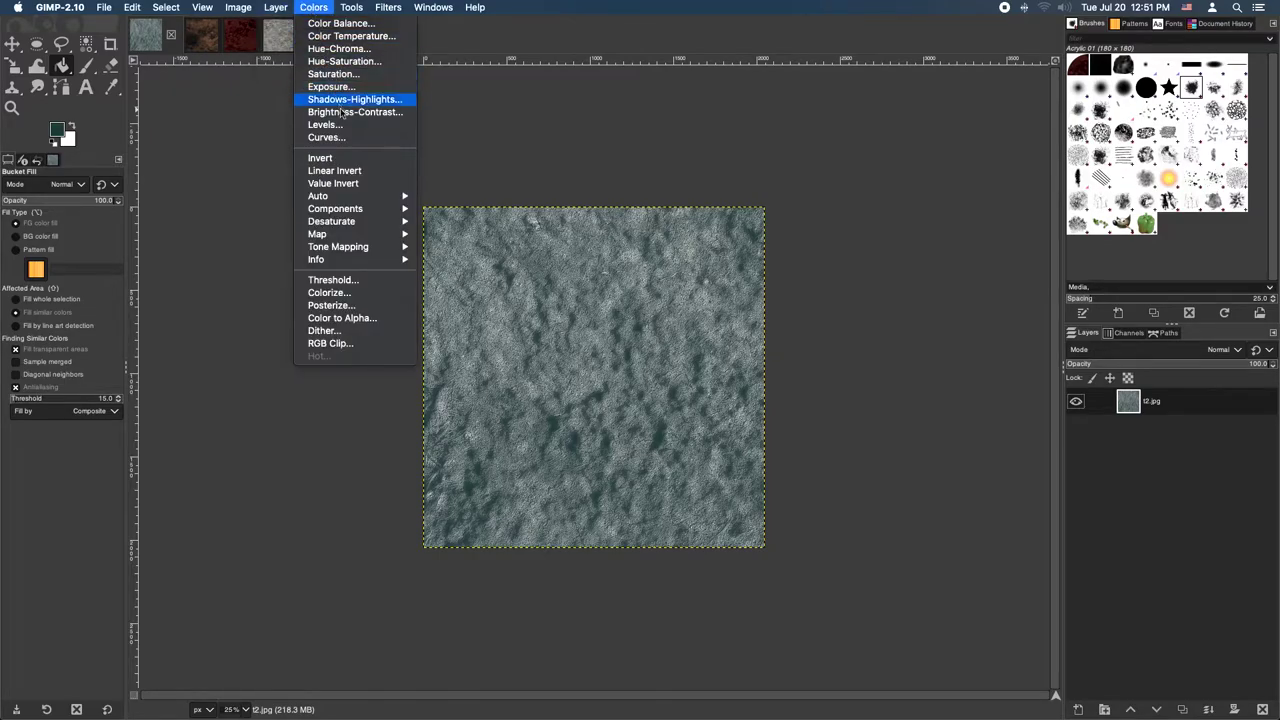
pyautogui.click(341, 127)
pyautogui.moveTo(266, 155); pyautogui.dragTo(296, 157)
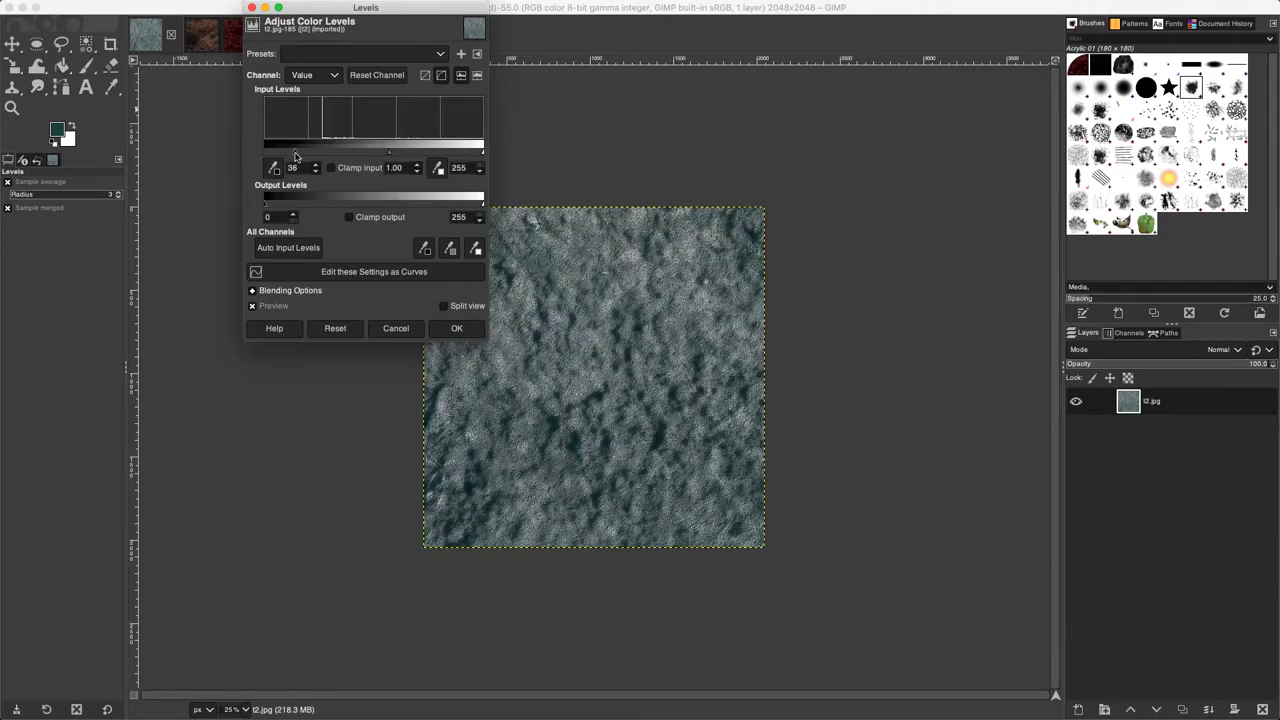
pyautogui.moveTo(390, 157)
pyautogui.mouseDown()
pyautogui.moveTo(377, 157)
pyautogui.moveTo(397, 157)
pyautogui.mouseUp()
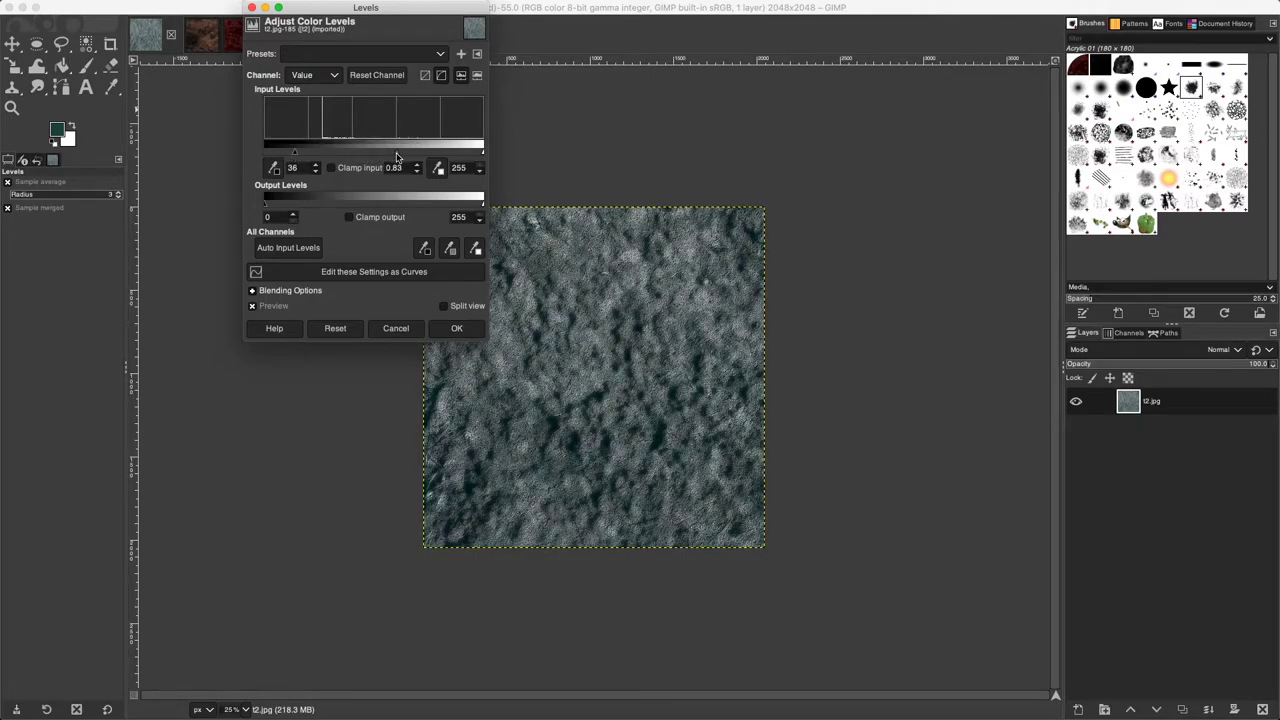
pyautogui.click(456, 328)
# Adjust the layer's brightness to -11 and contrast to 25
pyautogui.click(318, 8)
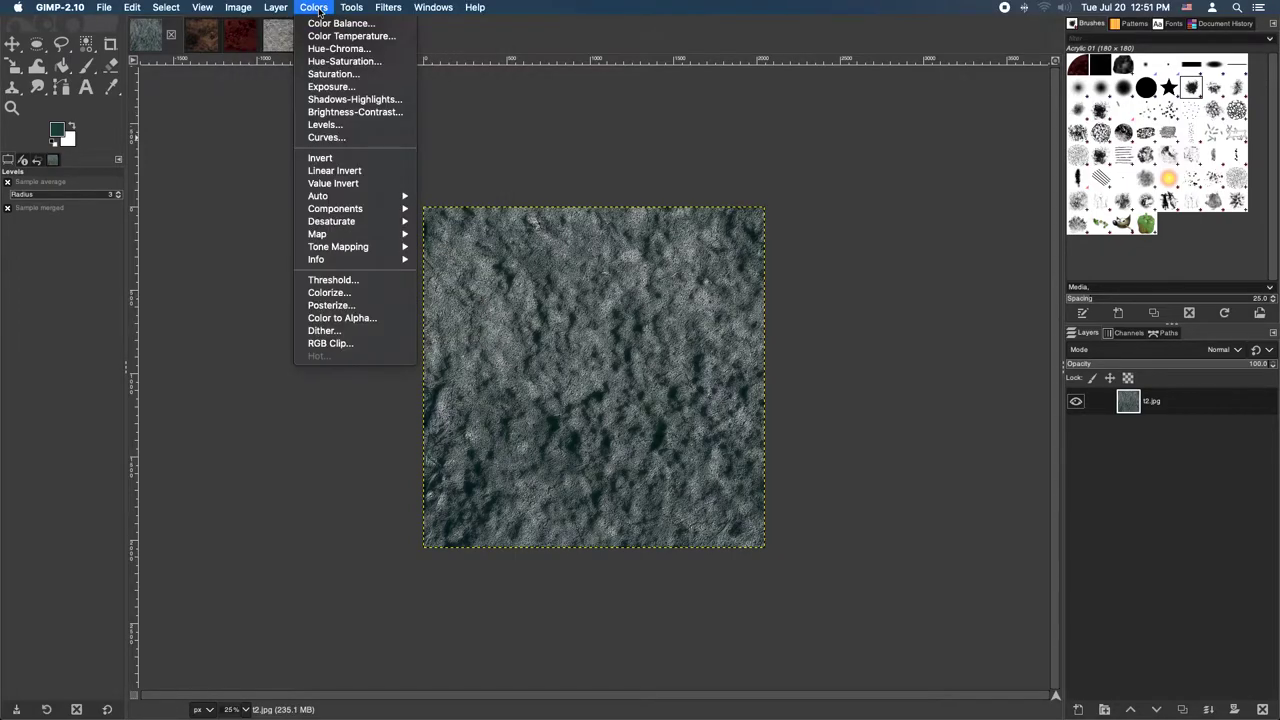
pyautogui.click(360, 111)
pyautogui.click(385, 86)
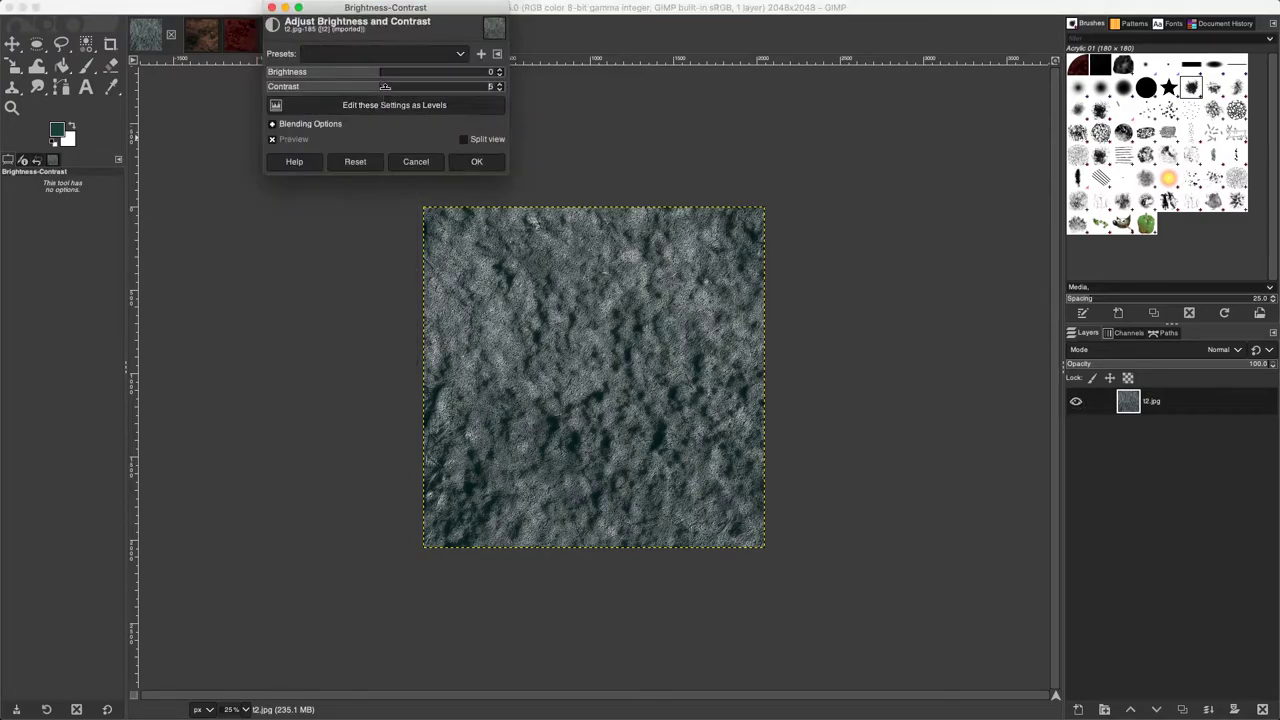
pyautogui.moveTo(391, 87); pyautogui.dragTo(414, 89)
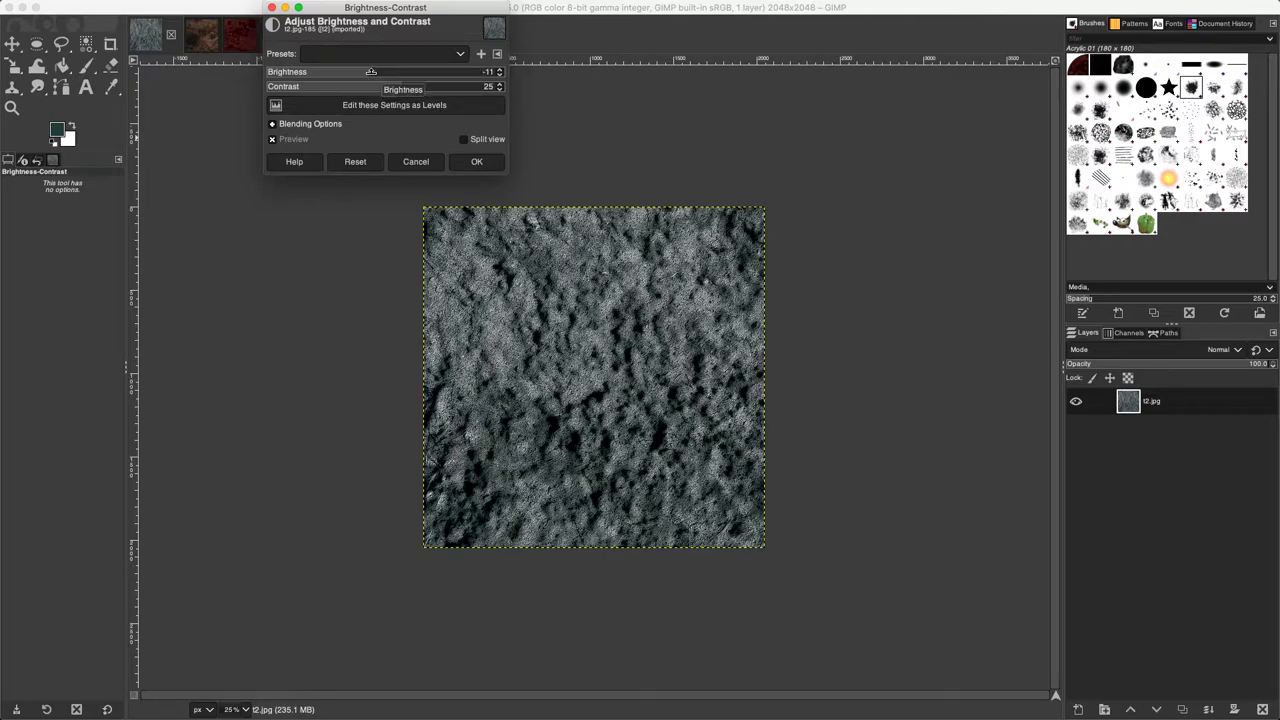
pyautogui.click(472, 162)
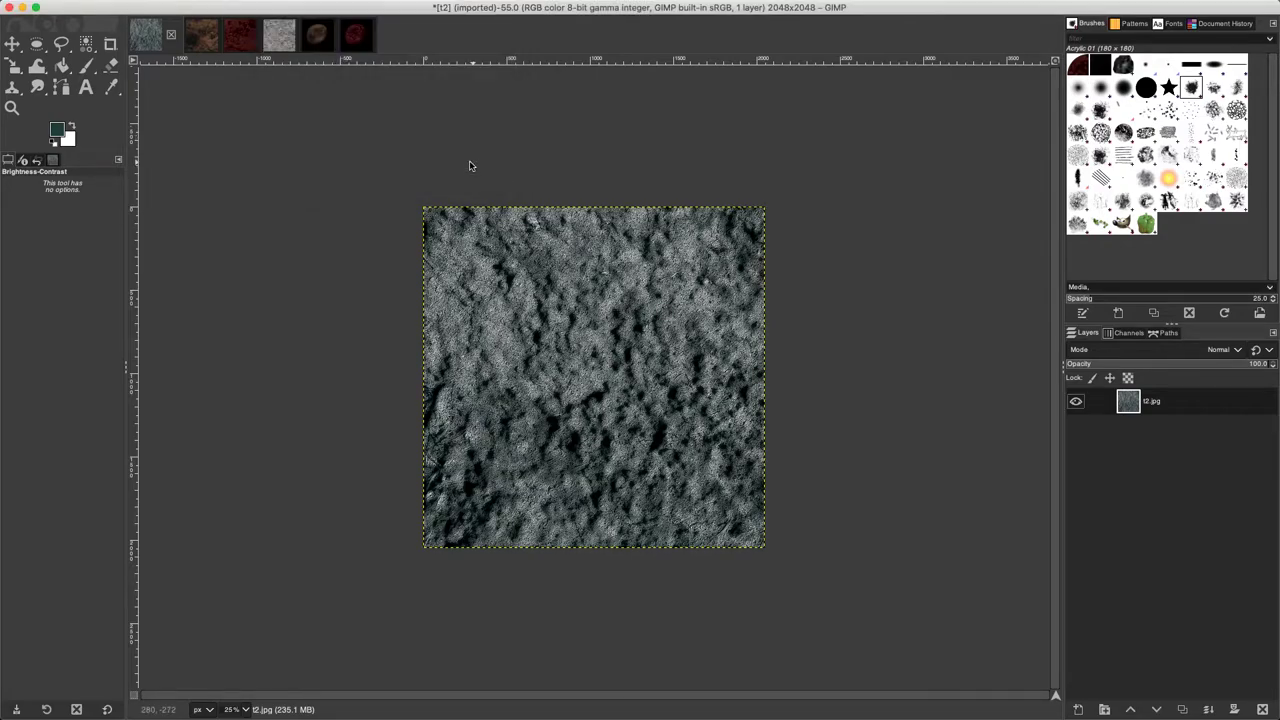
# Colorize the merged layer dark teal-blue with hue 0.5257, saturation 0.2163 and lightness -0.361
pyautogui.click(306, 9)
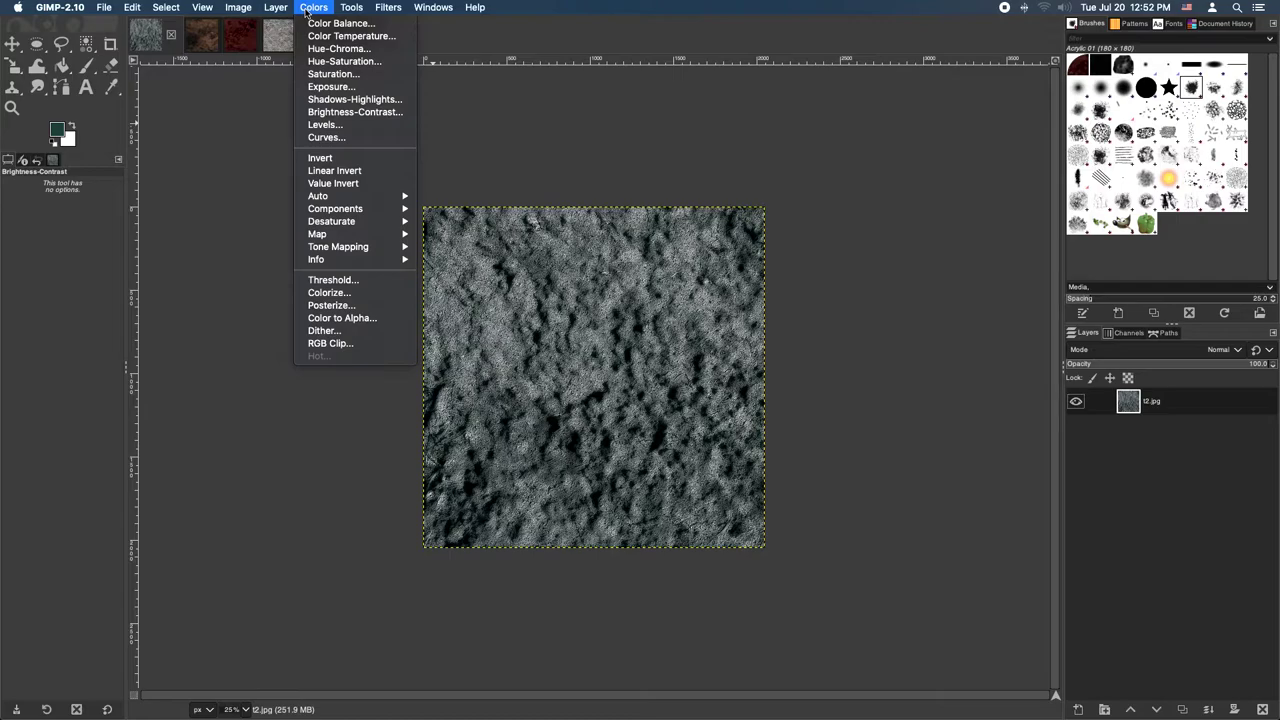
pyautogui.click(337, 291)
pyautogui.click(865, 118)
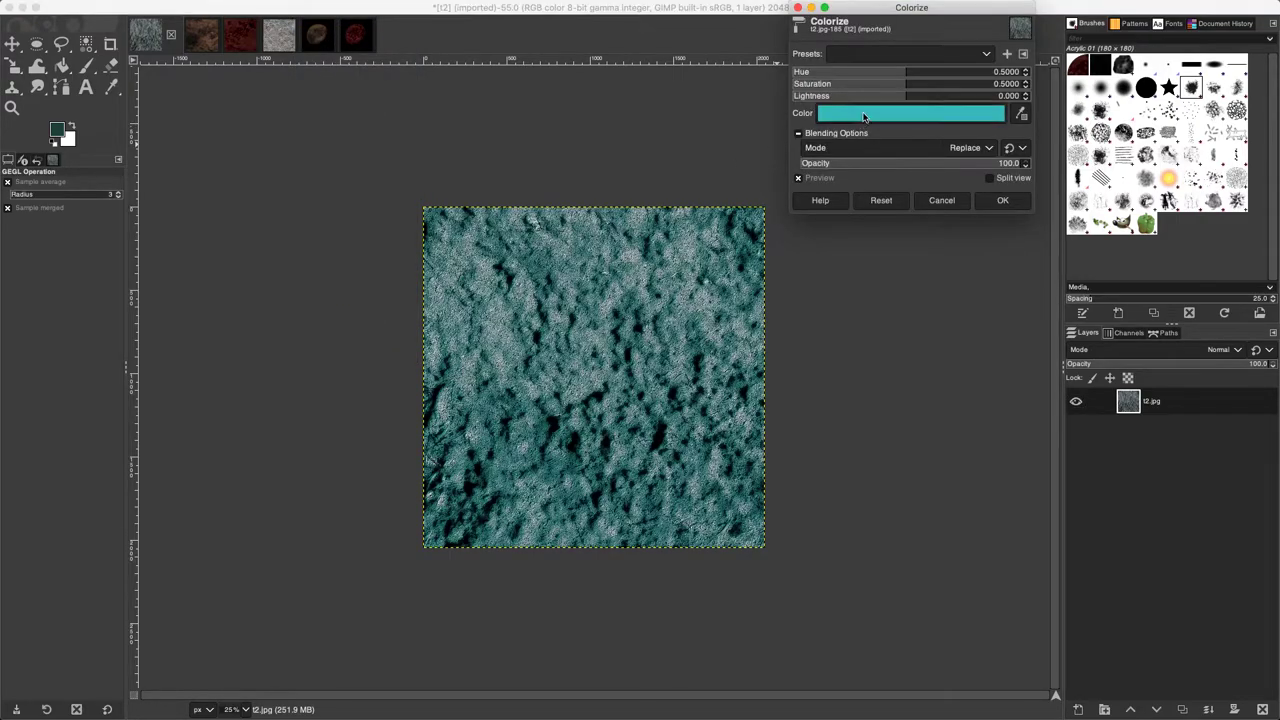
pyautogui.moveTo(855, 103); pyautogui.dragTo(779, 115)
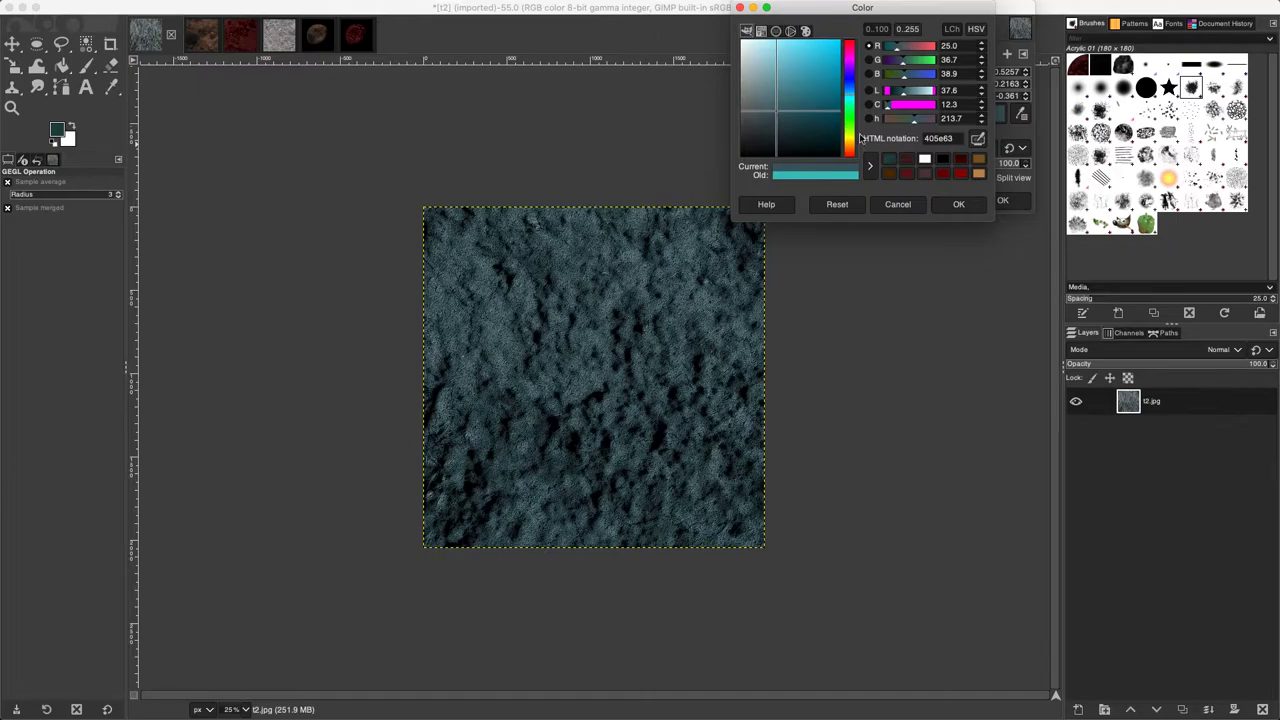
pyautogui.click(958, 205)
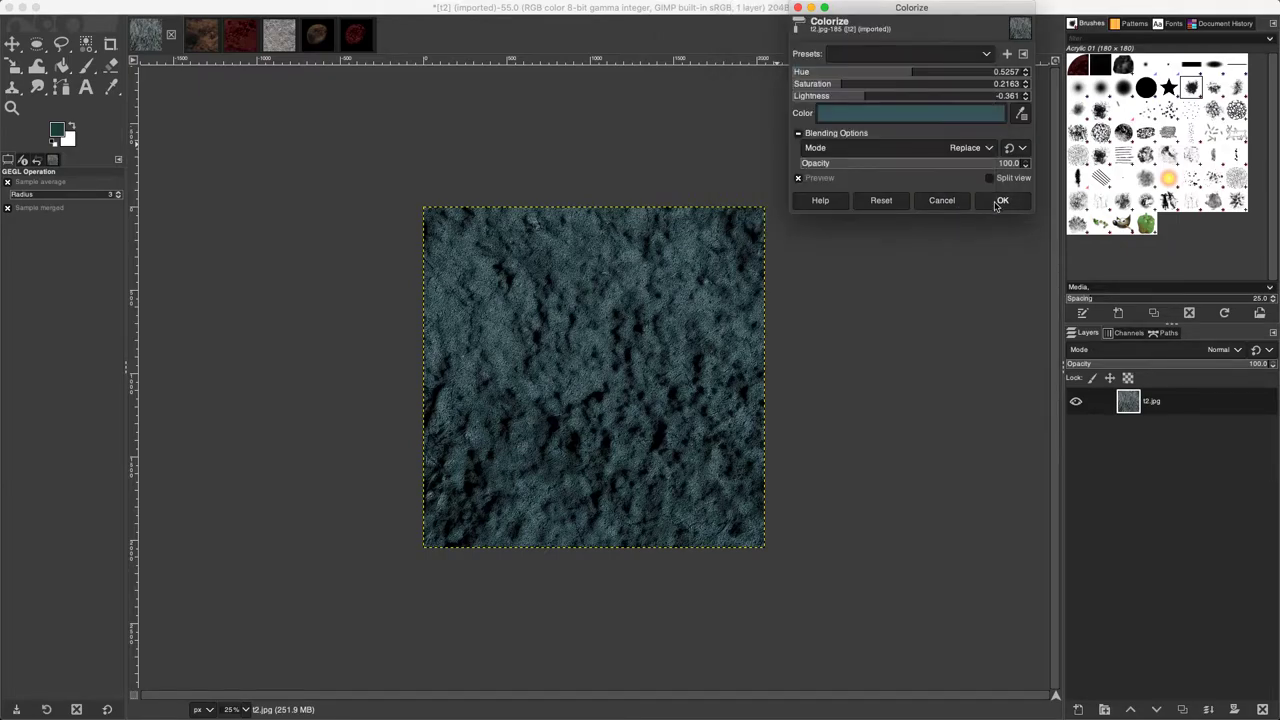
pyautogui.click(1001, 201)
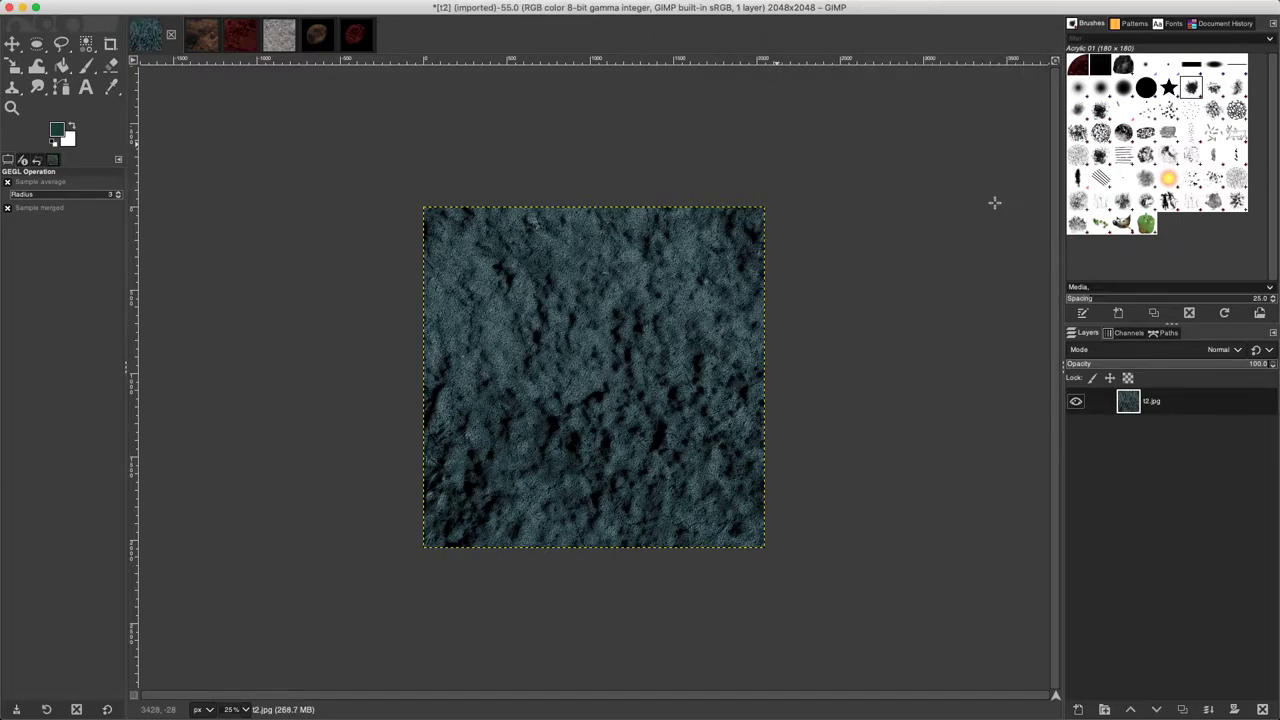
# Add a transparent layer and render Solid Noise on it with detail 15, a new random seed and increased X and Y sizes
pyautogui.click(1079, 709)
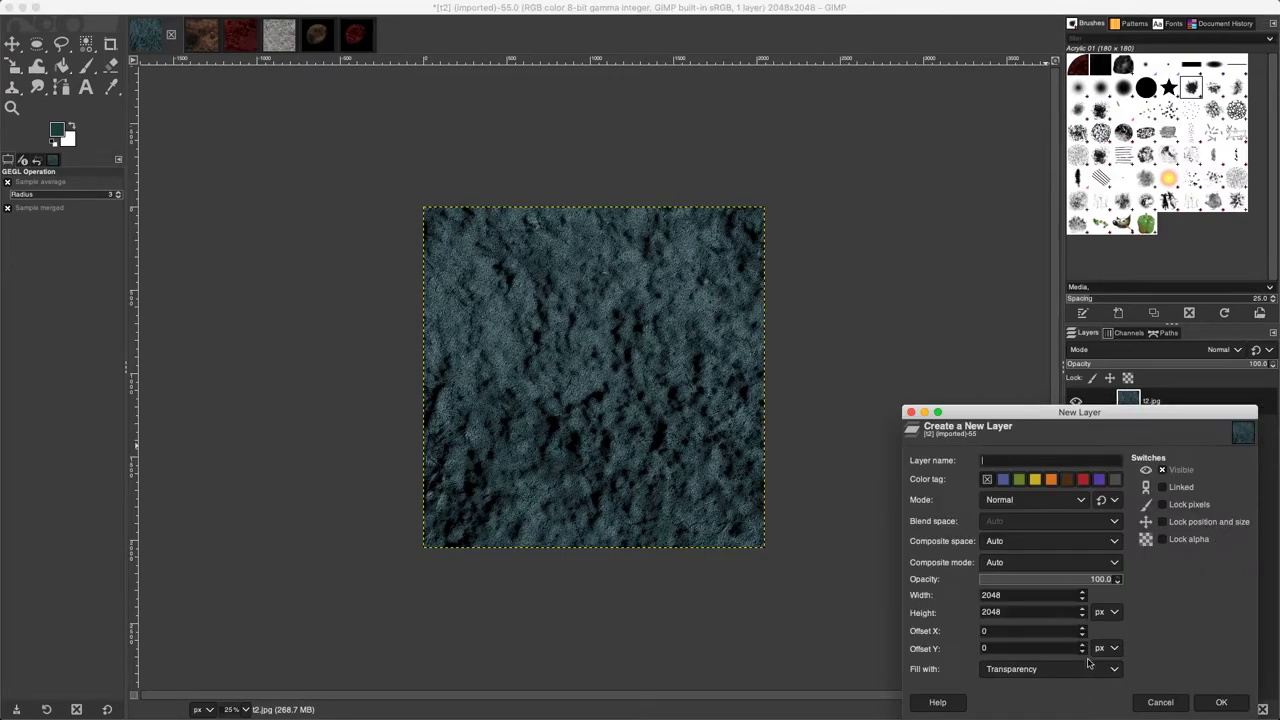
pyautogui.click(1221, 702)
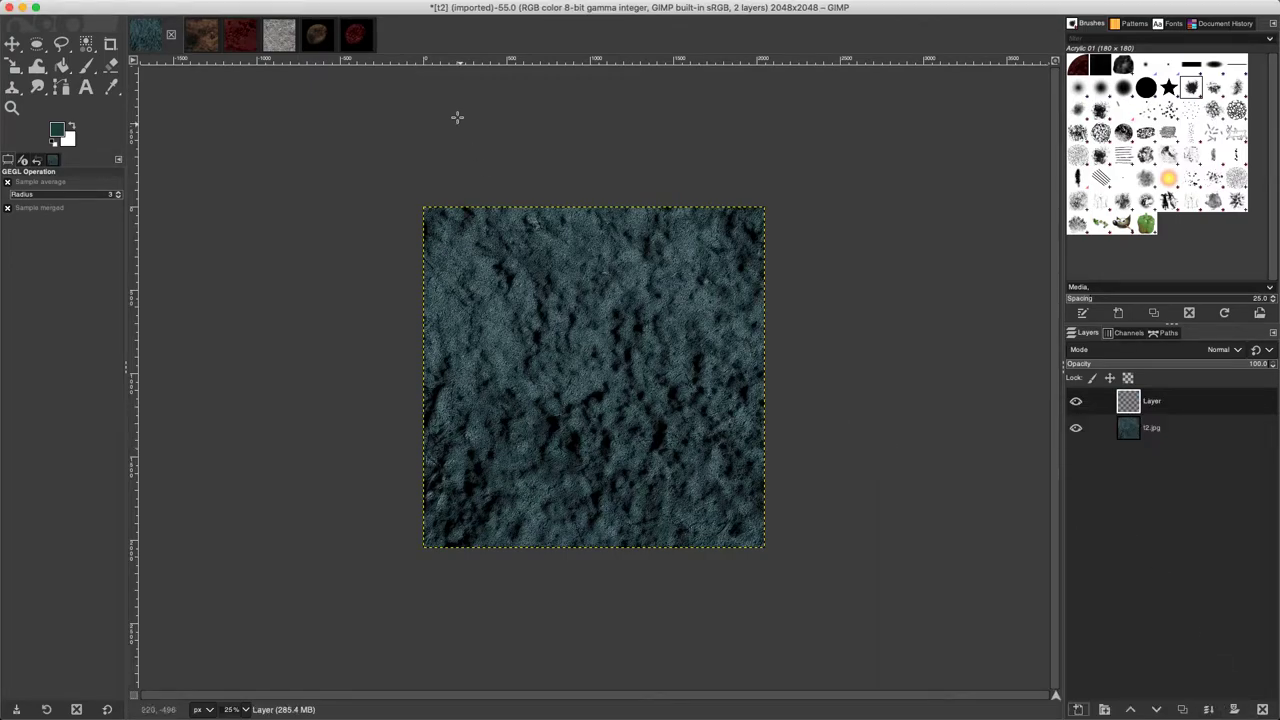
pyautogui.click(356, 8)
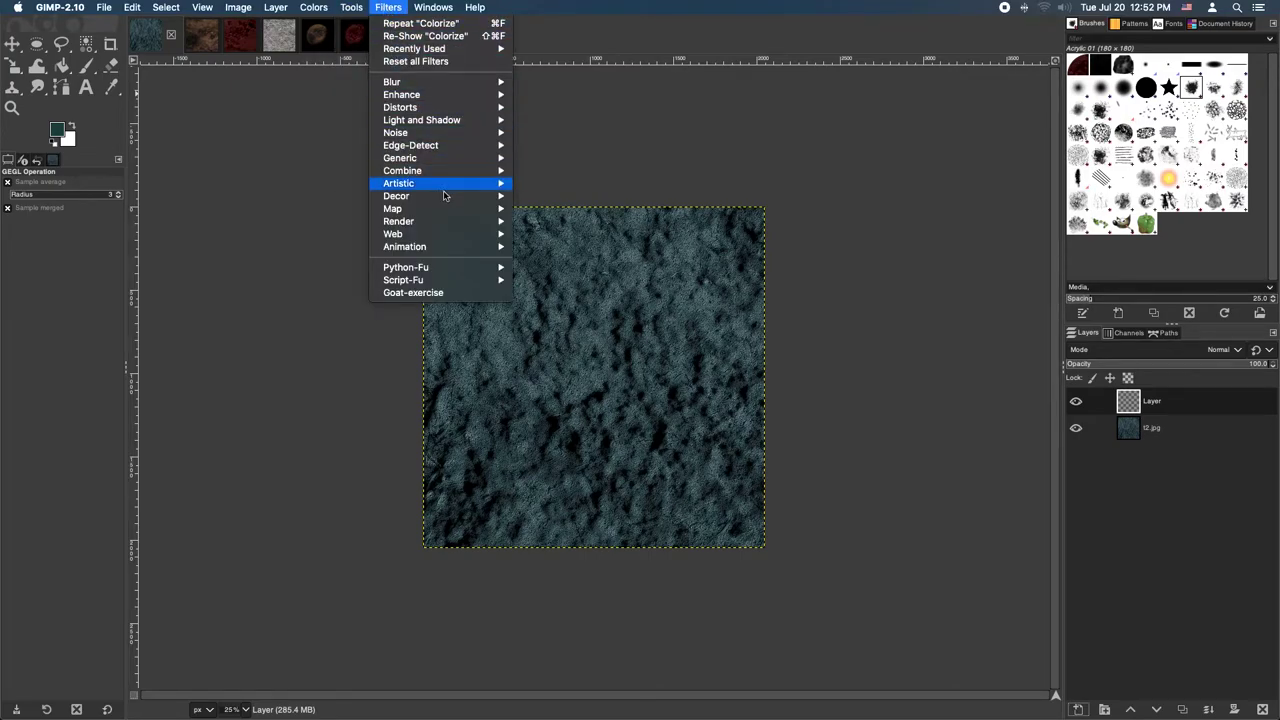
pyautogui.moveTo(437, 222)
pyautogui.moveTo(561, 240)
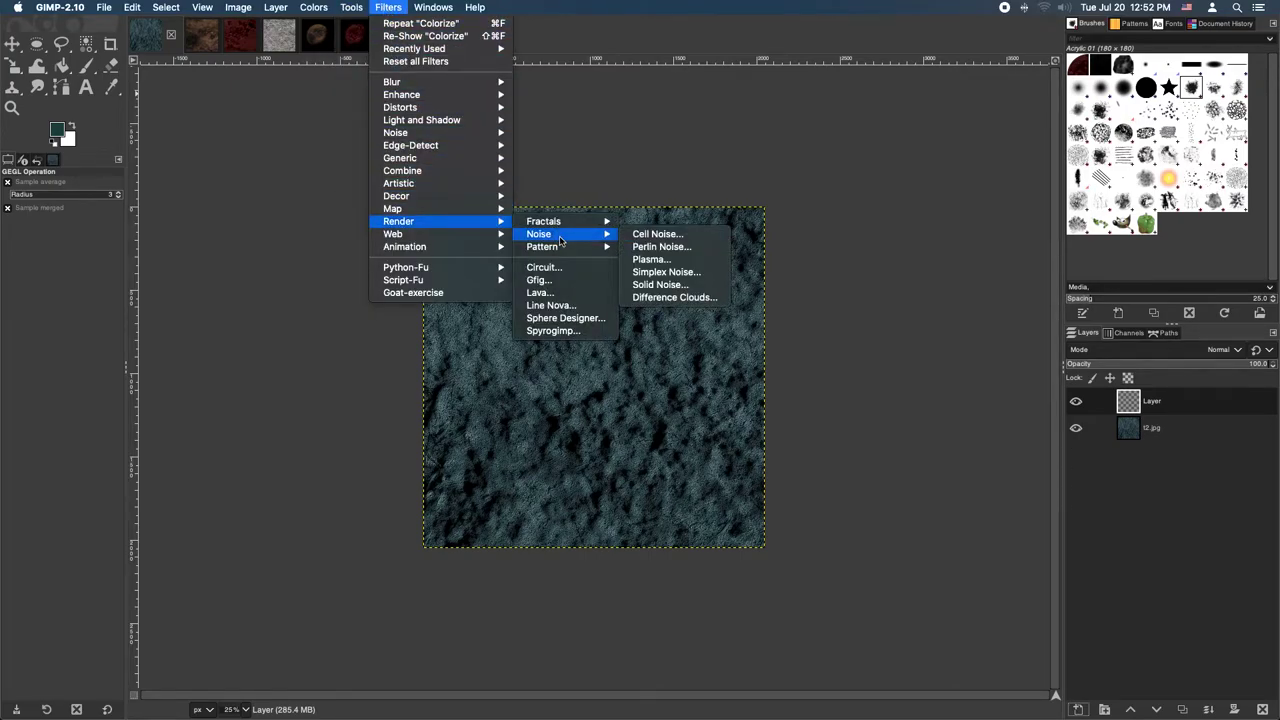
pyautogui.click(660, 284)
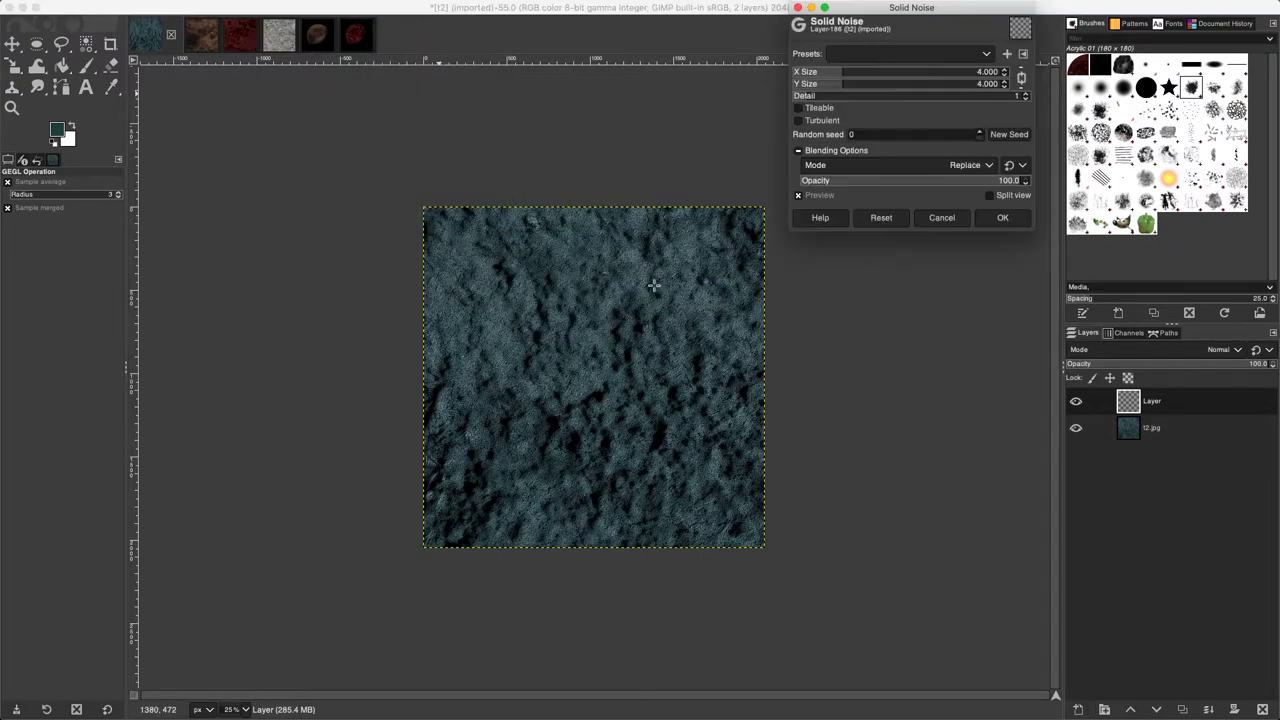
pyautogui.moveTo(884, 97); pyautogui.dragTo(1028, 97)
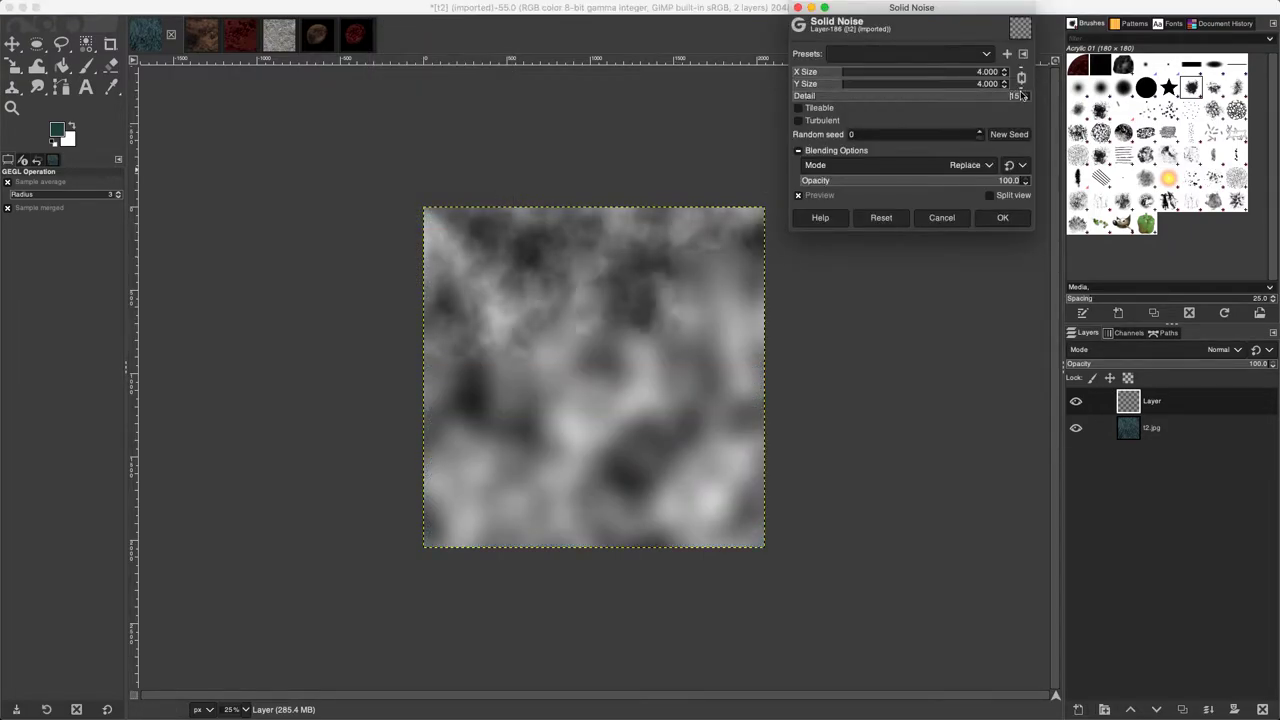
pyautogui.click(1003, 135)
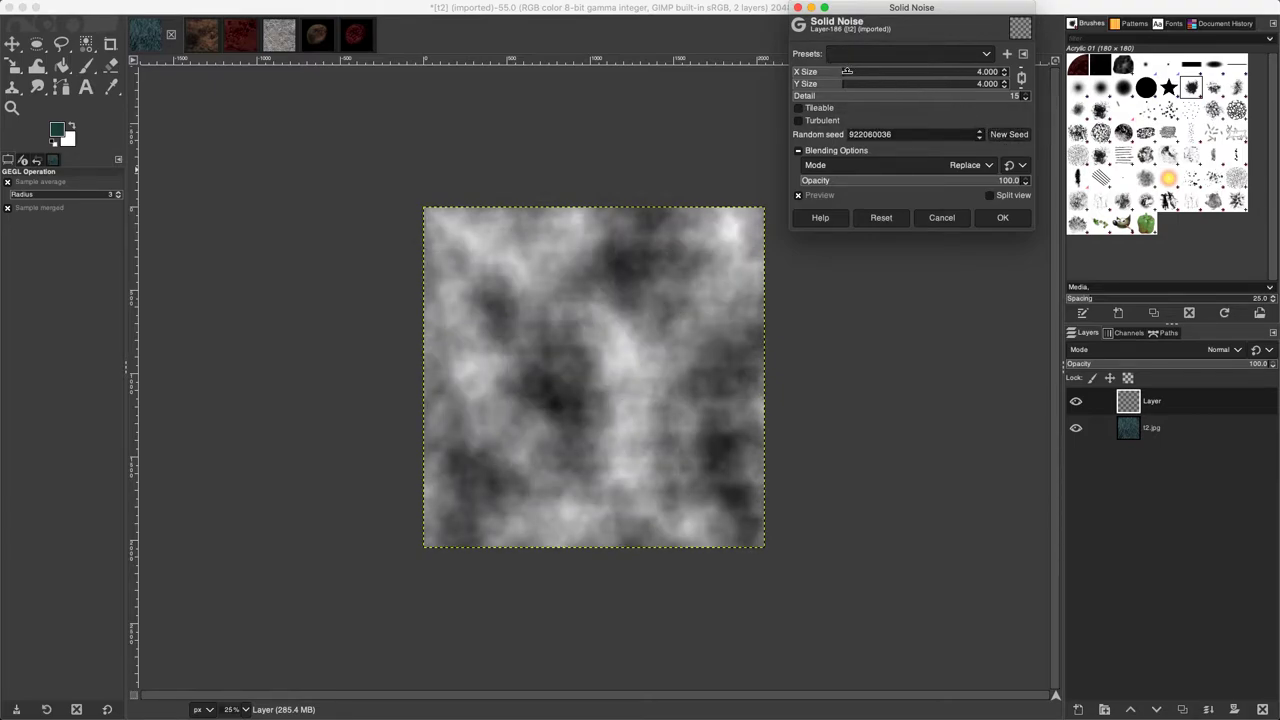
pyautogui.moveTo(846, 71); pyautogui.dragTo(866, 72)
pyautogui.click(1001, 218)
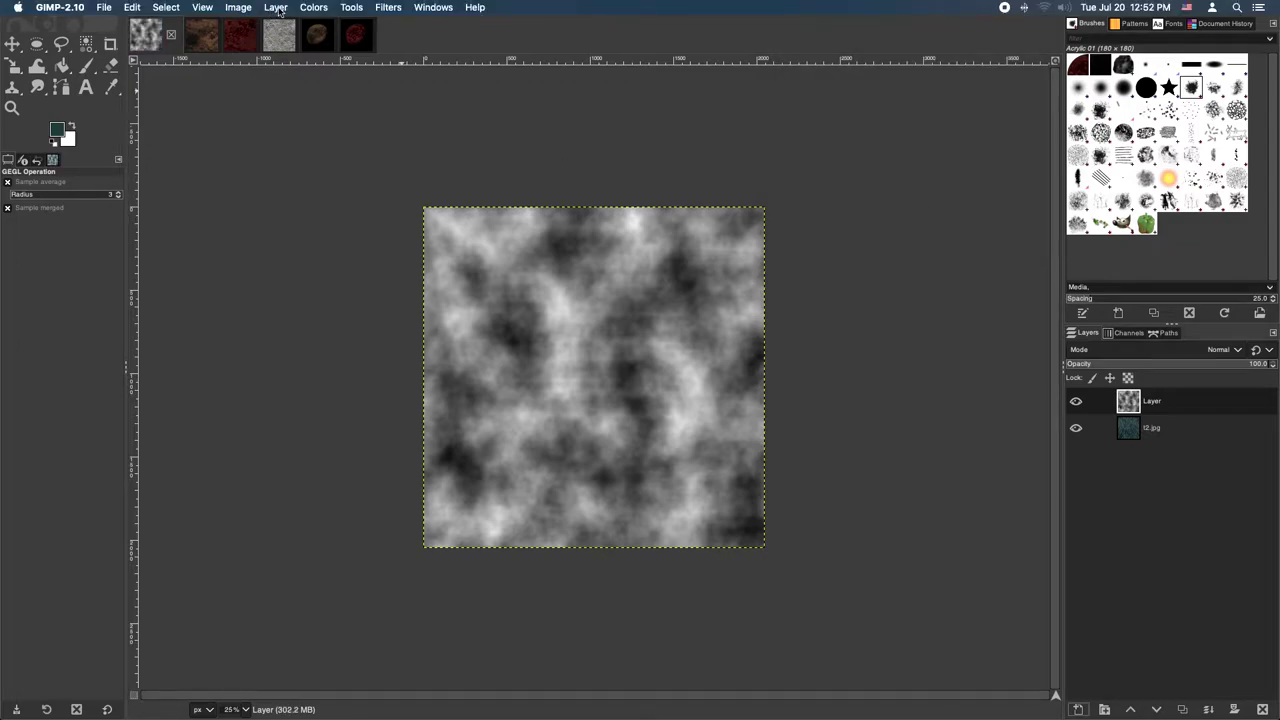
# Apply Levels to the noise layer with a black input of 77
pyautogui.click(313, 8)
pyautogui.click(340, 125)
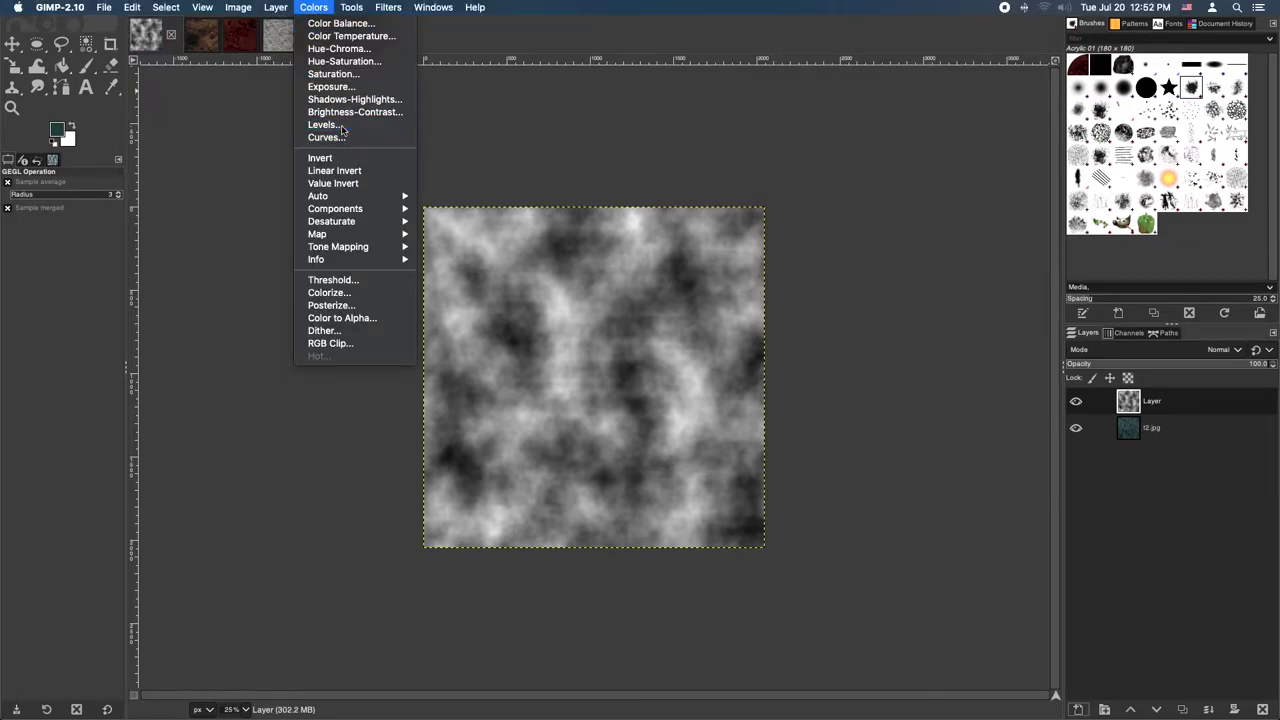
pyautogui.moveTo(274, 153); pyautogui.dragTo(323, 152)
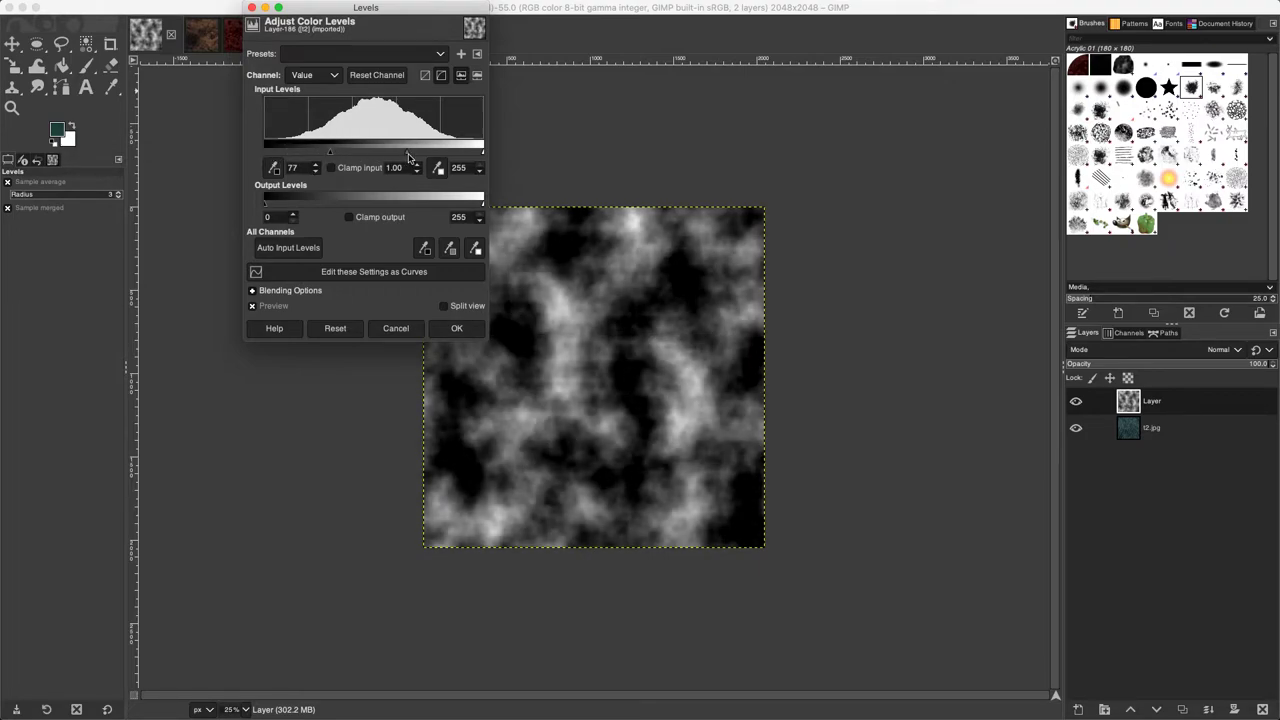
pyautogui.click(456, 328)
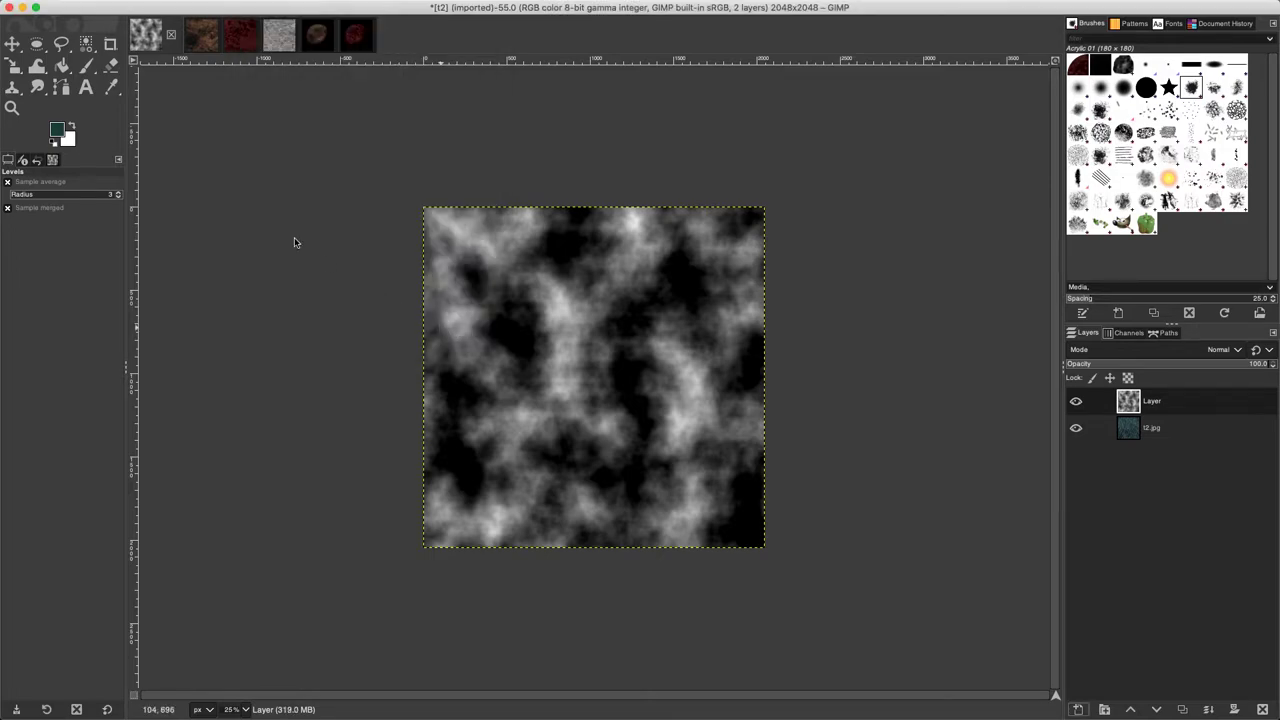
# Select the noise layer's black areas by color, clear them, and remove the selection
pyautogui.click(87, 44)
pyautogui.click(571, 251)
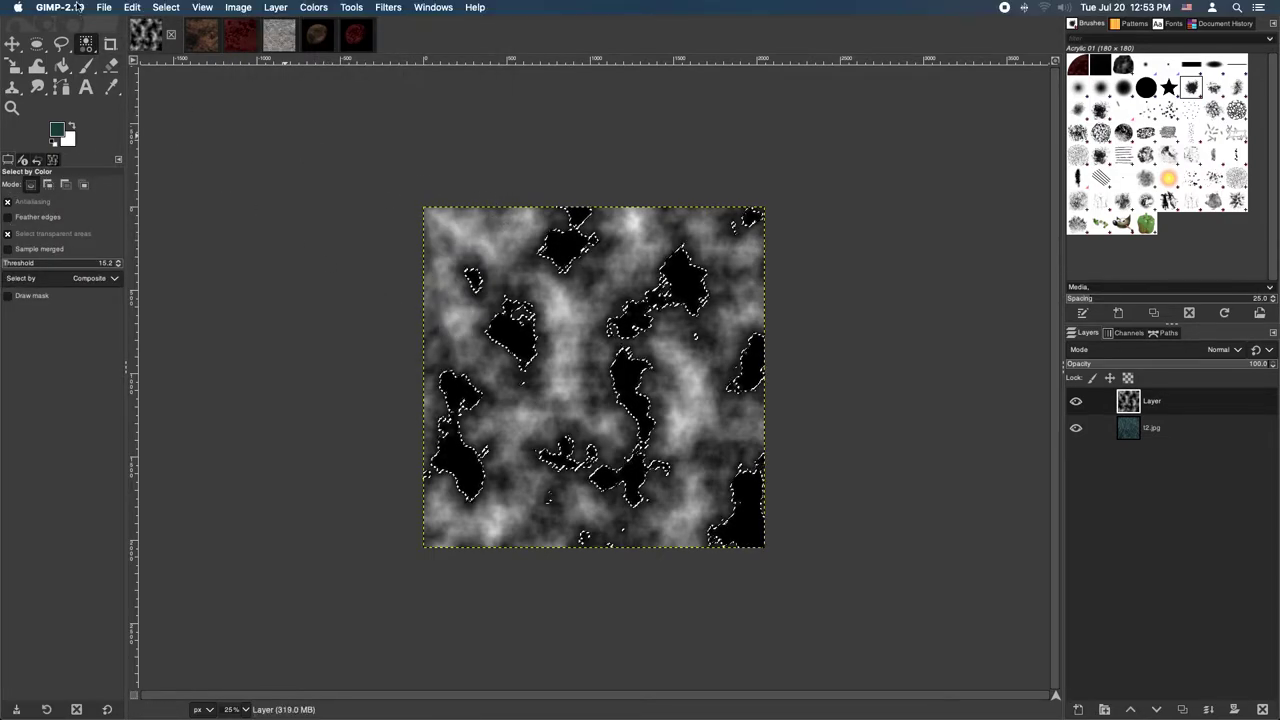
pyautogui.click(172, 10)
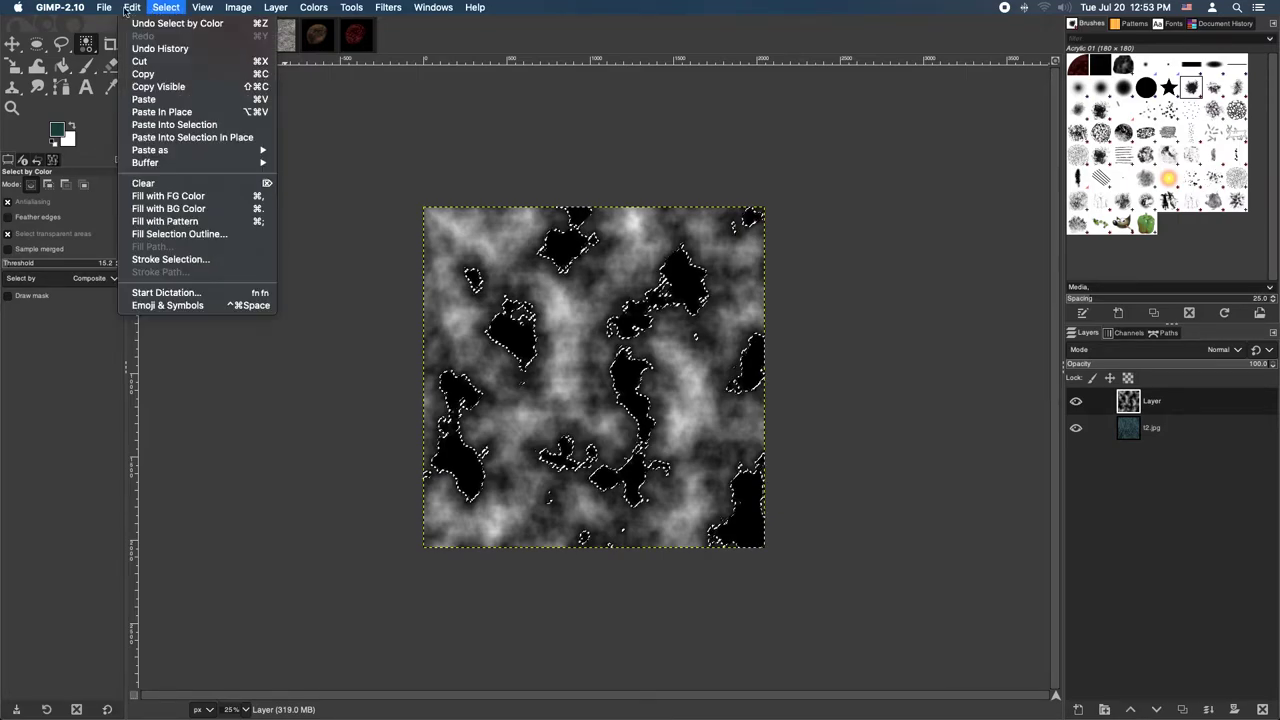
pyautogui.click(165, 183)
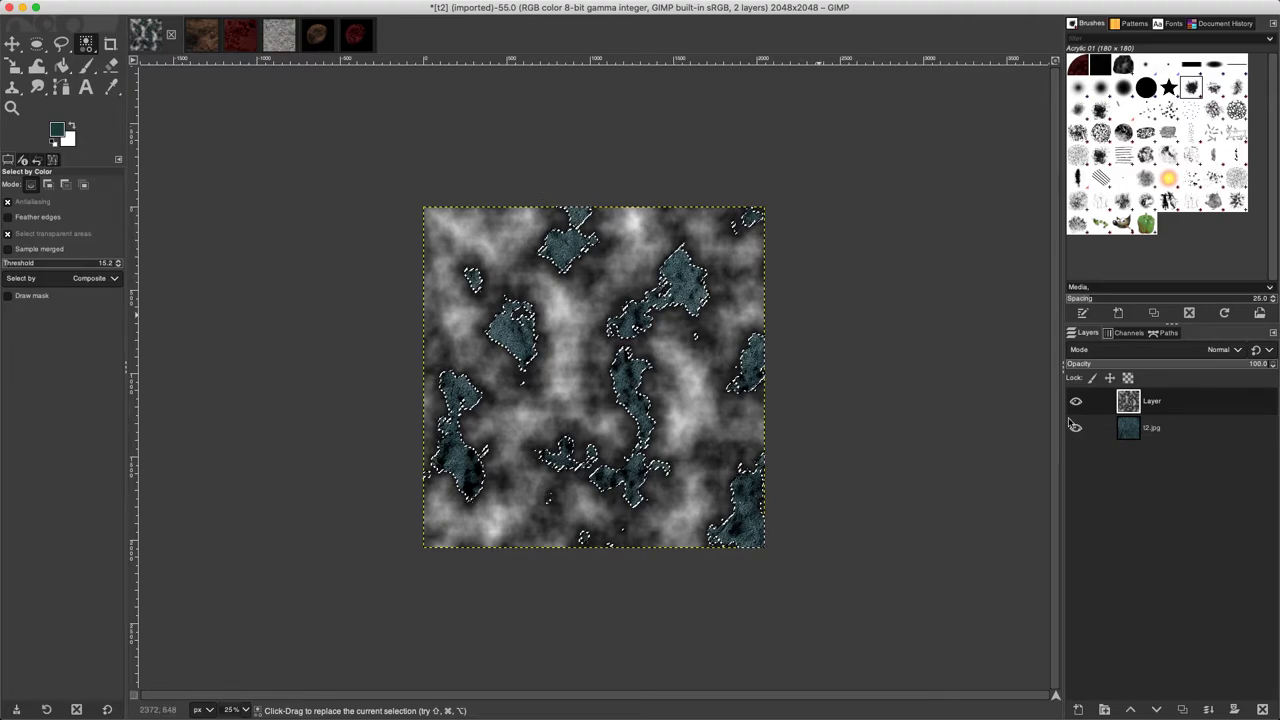
pyautogui.click(166, 8)
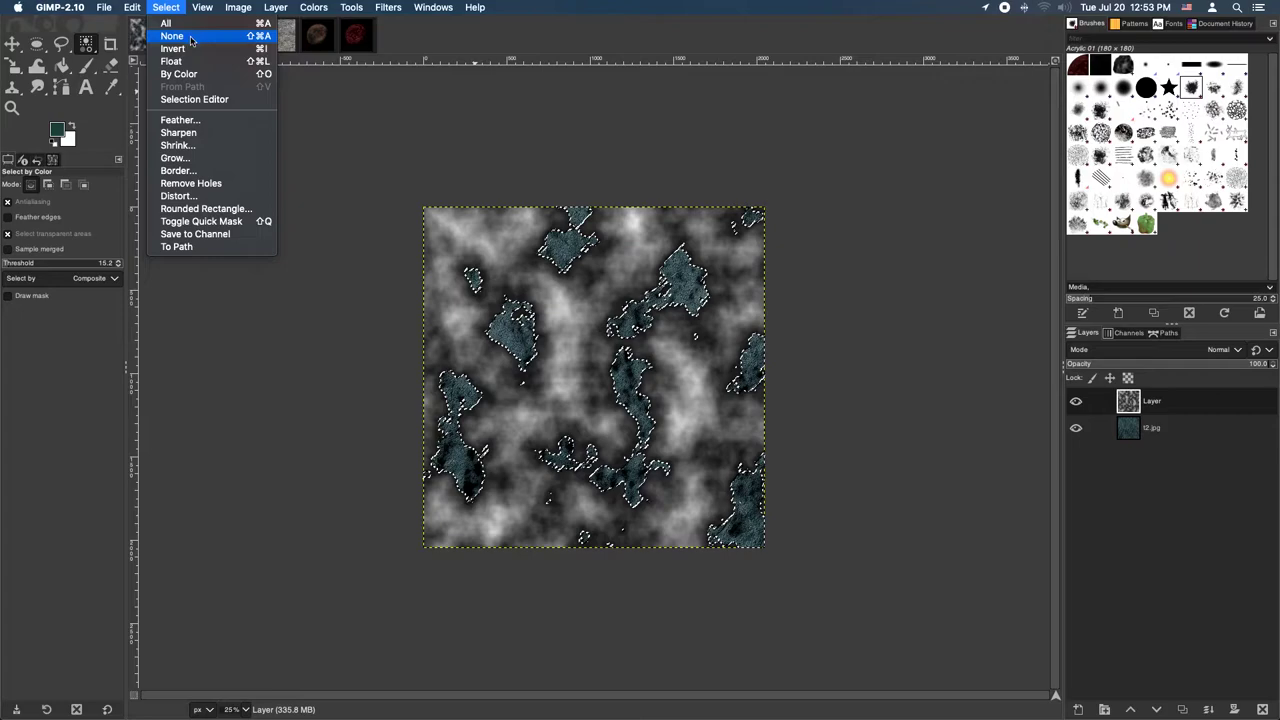
pyautogui.click(193, 39)
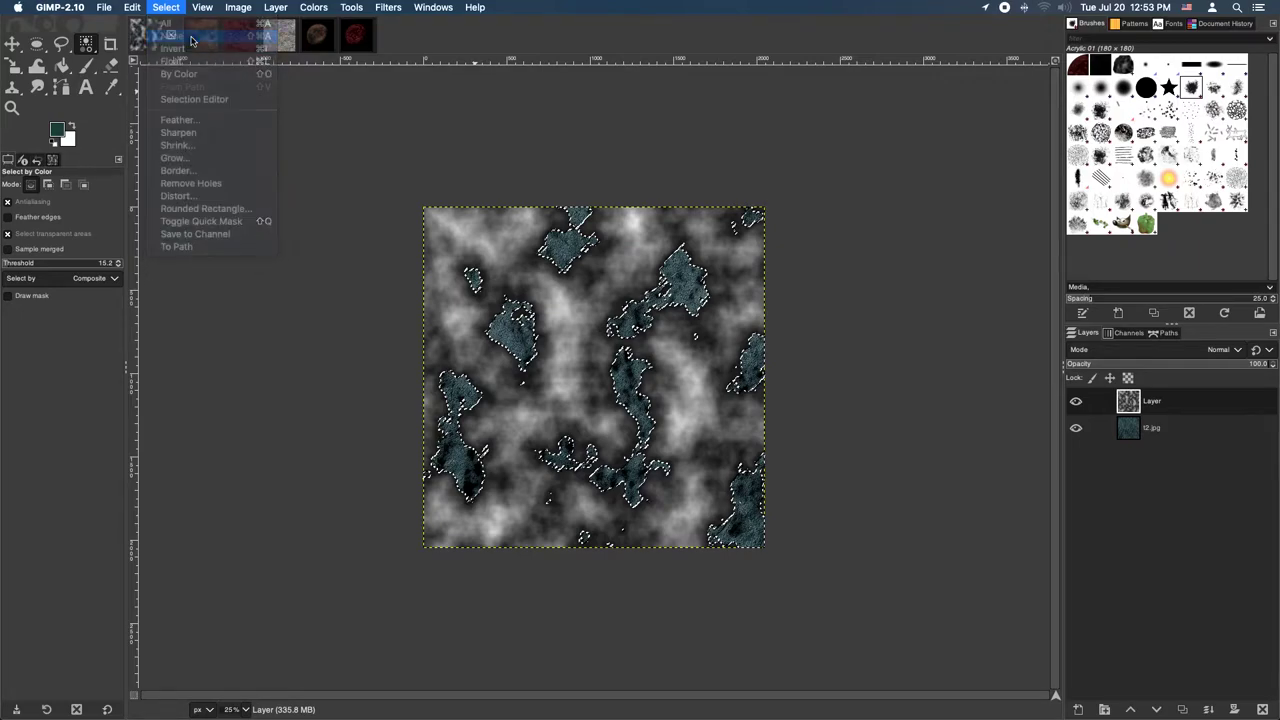
# Brighten the remaining noise with Levels, setting the gamma to 3.00
pyautogui.moveTo(226, 6)
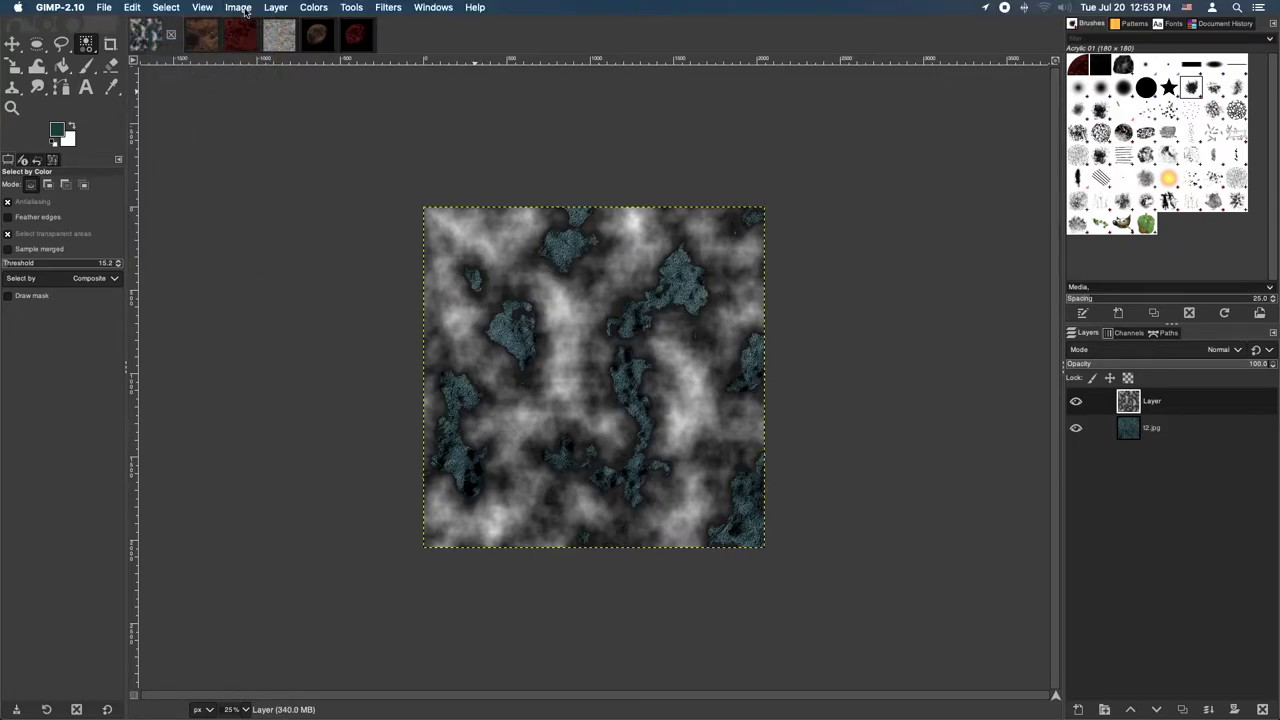
pyautogui.click(313, 7)
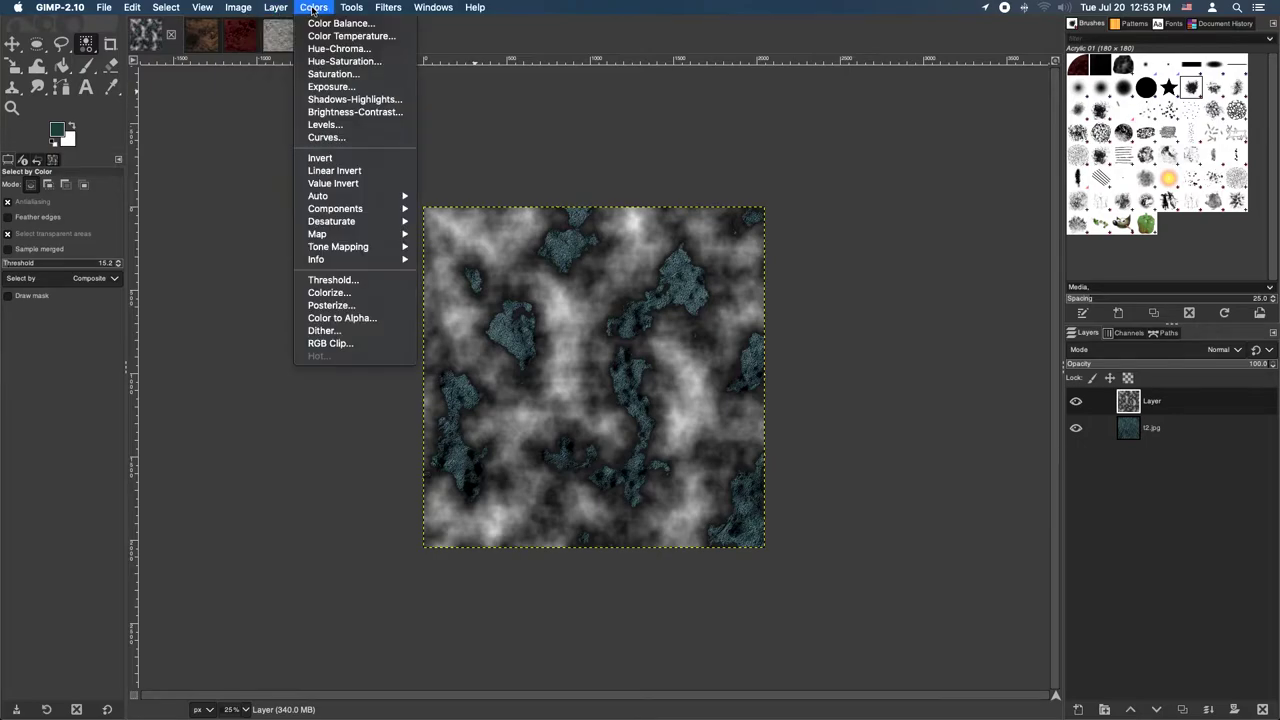
pyautogui.click(335, 127)
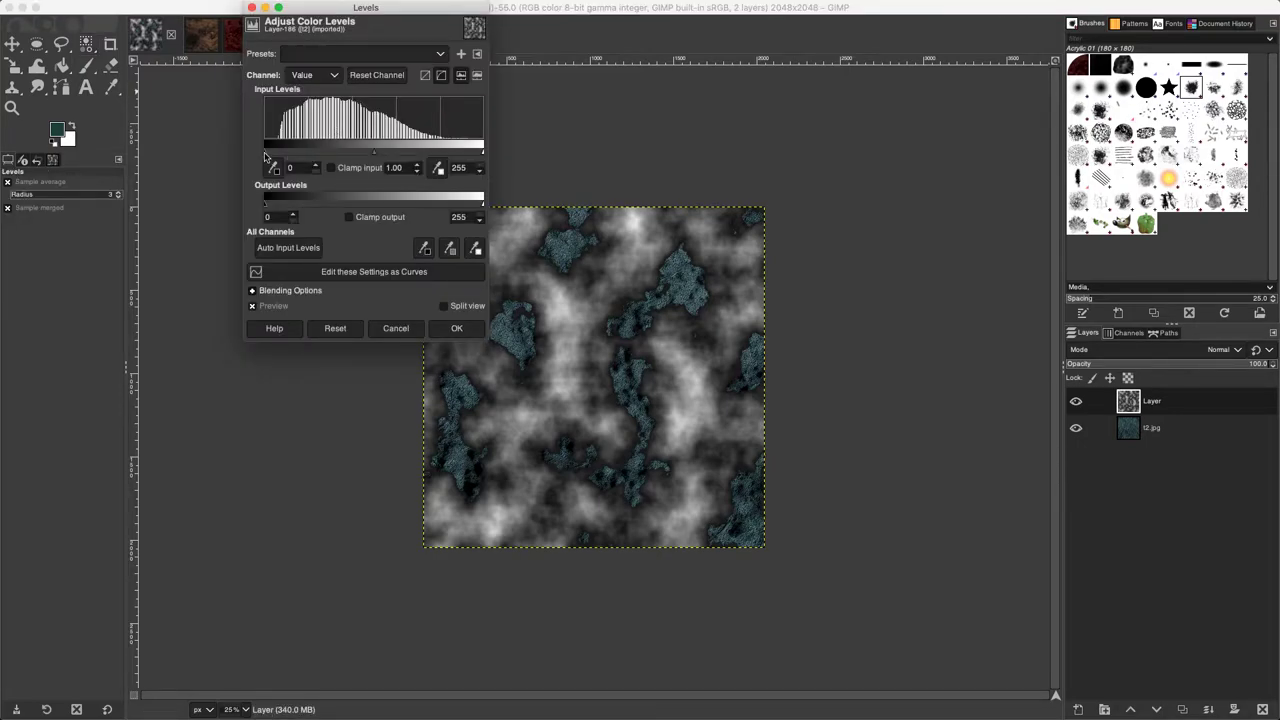
pyautogui.moveTo(374, 157); pyautogui.dragTo(322, 157)
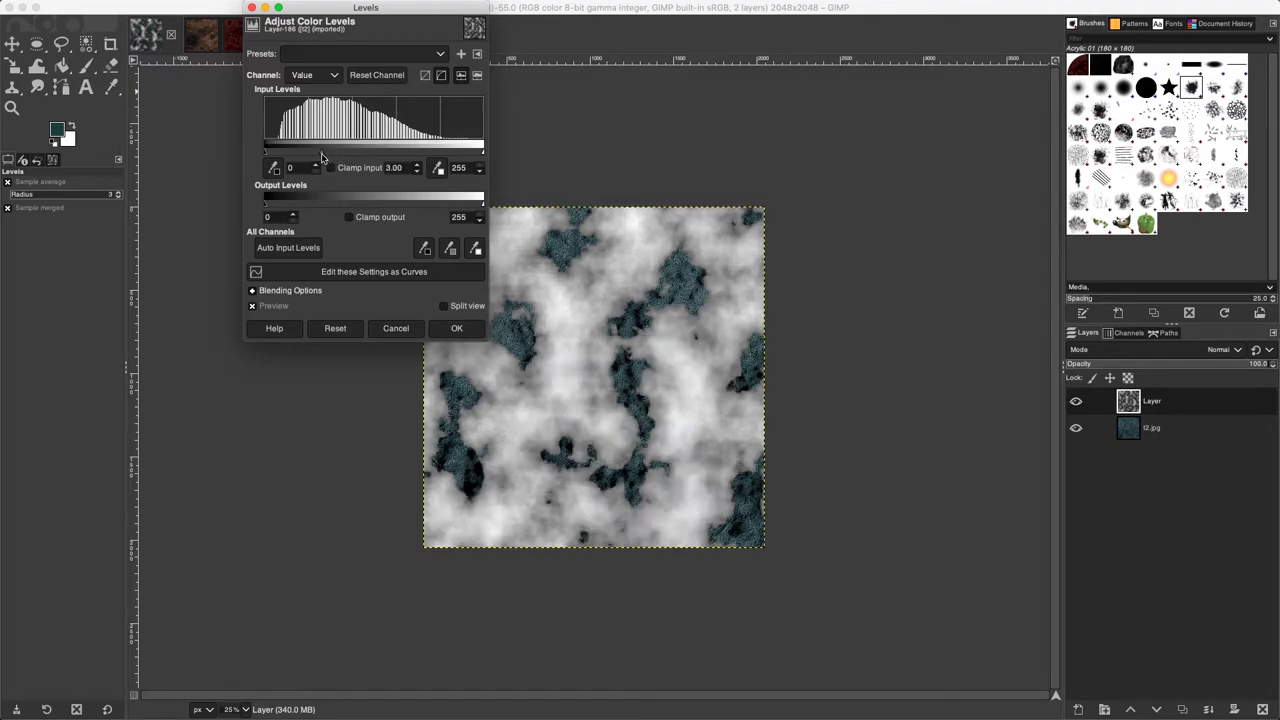
pyautogui.click(456, 328)
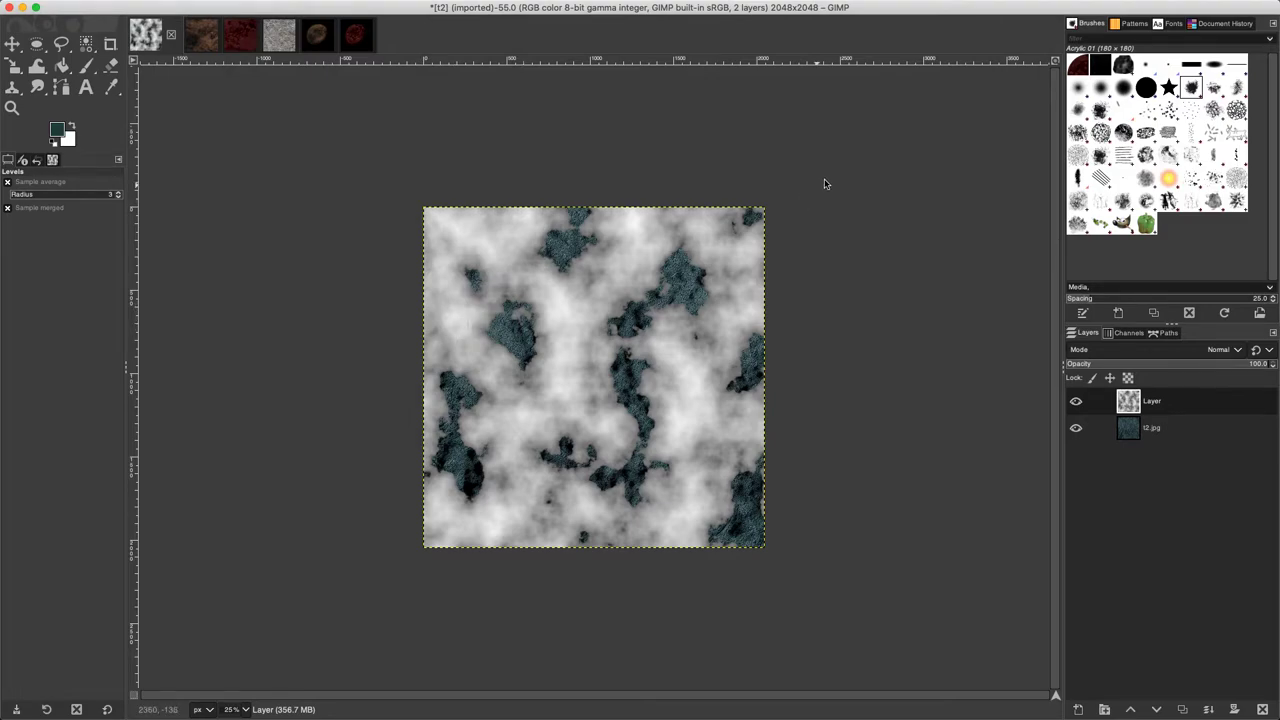
# Partly erase the noise across the whole layer with the large Acrylic 01 brush at 86.3 opacity, leaving irregular cloudy patches
pyautogui.click(111, 66)
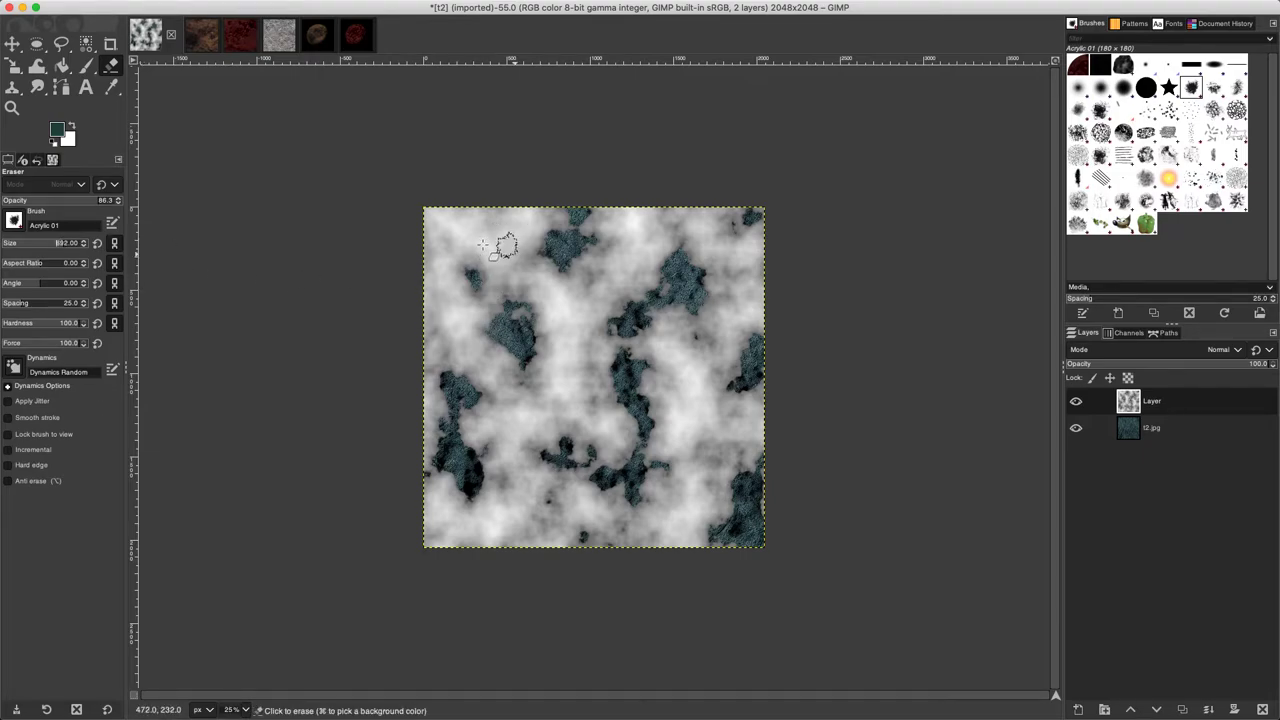
pyautogui.moveTo(447, 231)
pyautogui.mouseDown()
pyautogui.moveTo(720, 235)
pyautogui.moveTo(721, 222)
pyautogui.moveTo(629, 219)
pyautogui.moveTo(745, 244)
pyautogui.moveTo(739, 306)
pyautogui.moveTo(752, 261)
pyautogui.moveTo(729, 216)
pyautogui.moveTo(445, 228)
pyautogui.moveTo(425, 273)
pyautogui.moveTo(430, 328)
pyautogui.moveTo(453, 334)
pyautogui.moveTo(469, 262)
pyautogui.moveTo(509, 243)
pyautogui.moveTo(429, 306)
pyautogui.moveTo(440, 378)
pyautogui.moveTo(429, 443)
pyautogui.moveTo(457, 534)
pyautogui.moveTo(551, 522)
pyautogui.moveTo(546, 447)
pyautogui.moveTo(474, 409)
pyautogui.moveTo(495, 485)
pyautogui.moveTo(561, 403)
pyautogui.moveTo(474, 395)
pyautogui.moveTo(545, 362)
pyautogui.moveTo(493, 340)
pyautogui.moveTo(571, 304)
pyautogui.moveTo(518, 300)
pyautogui.moveTo(590, 292)
pyautogui.moveTo(614, 441)
pyautogui.moveTo(598, 483)
pyautogui.moveTo(637, 507)
pyautogui.moveTo(662, 507)
pyautogui.moveTo(672, 483)
pyautogui.moveTo(706, 511)
pyautogui.moveTo(669, 340)
pyautogui.moveTo(656, 412)
pyautogui.moveTo(709, 455)
pyautogui.moveTo(746, 427)
pyautogui.moveTo(738, 350)
pyautogui.moveTo(705, 331)
pyautogui.moveTo(657, 340)
pyautogui.moveTo(670, 416)
pyautogui.moveTo(730, 421)
pyautogui.moveTo(719, 495)
pyautogui.moveTo(672, 545)
pyautogui.moveTo(521, 517)
pyautogui.moveTo(425, 531)
pyautogui.moveTo(439, 485)
pyautogui.moveTo(546, 528)
pyautogui.moveTo(610, 525)
pyautogui.moveTo(511, 509)
pyautogui.moveTo(520, 457)
pyautogui.moveTo(549, 497)
pyautogui.moveTo(520, 520)
pyautogui.moveTo(437, 517)
pyautogui.moveTo(476, 443)
pyautogui.moveTo(641, 402)
pyautogui.moveTo(631, 441)
pyautogui.moveTo(681, 476)
pyautogui.moveTo(728, 468)
pyautogui.mouseUp()
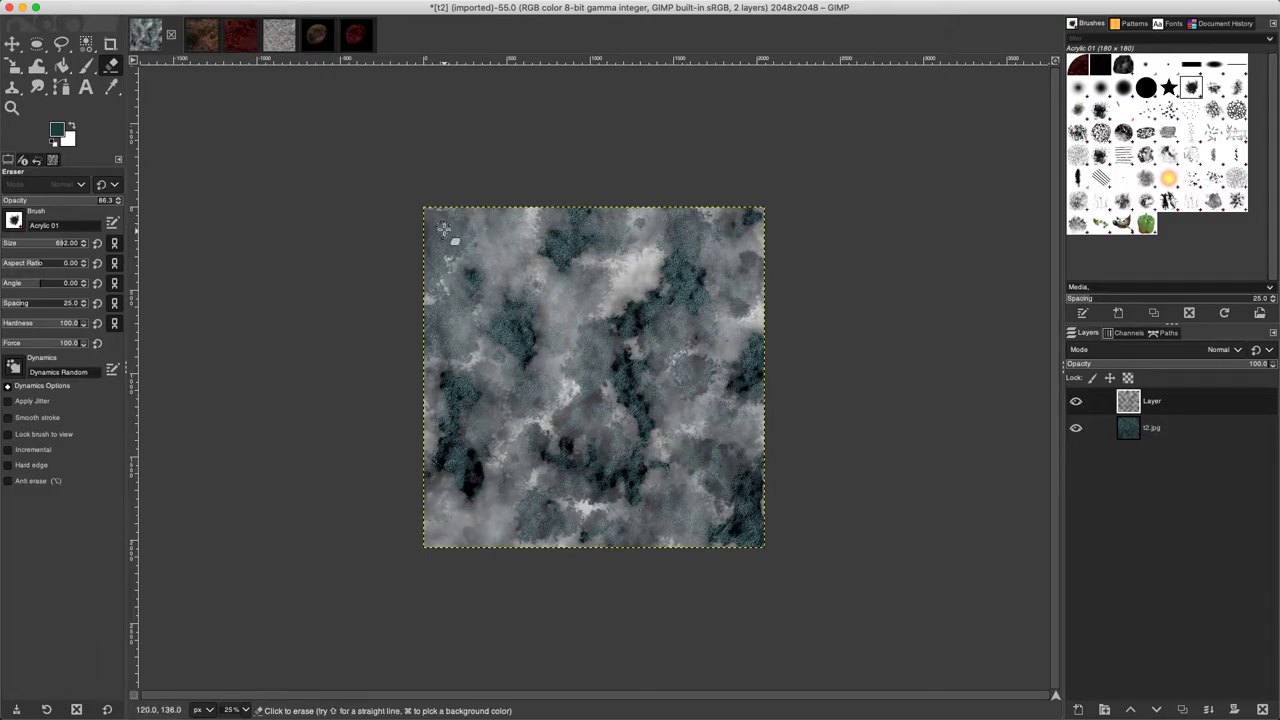
pyautogui.moveTo(443, 221)
pyautogui.mouseDown()
pyautogui.moveTo(444, 268)
pyautogui.moveTo(491, 238)
pyautogui.moveTo(641, 259)
pyautogui.moveTo(674, 242)
pyautogui.moveTo(726, 250)
pyautogui.moveTo(727, 422)
pyautogui.moveTo(720, 460)
pyautogui.moveTo(695, 532)
pyautogui.mouseUp()
pyautogui.moveTo(594, 526)
pyautogui.mouseDown()
pyautogui.moveTo(433, 509)
pyautogui.moveTo(430, 520)
pyautogui.moveTo(465, 532)
pyautogui.moveTo(435, 393)
pyautogui.moveTo(466, 361)
pyautogui.moveTo(515, 369)
pyautogui.moveTo(496, 295)
pyautogui.moveTo(544, 289)
pyautogui.moveTo(688, 343)
pyautogui.moveTo(599, 395)
pyautogui.moveTo(540, 391)
pyautogui.moveTo(567, 430)
pyautogui.moveTo(669, 467)
pyautogui.moveTo(703, 430)
pyautogui.moveTo(670, 396)
pyautogui.moveTo(566, 357)
pyautogui.moveTo(498, 438)
pyautogui.moveTo(488, 516)
pyautogui.moveTo(439, 522)
pyautogui.moveTo(466, 321)
pyautogui.moveTo(496, 251)
pyautogui.moveTo(560, 246)
pyautogui.moveTo(608, 289)
pyautogui.moveTo(641, 282)
pyautogui.moveTo(646, 220)
pyautogui.moveTo(739, 229)
pyautogui.moveTo(709, 359)
pyautogui.moveTo(698, 359)
pyautogui.moveTo(743, 330)
pyautogui.moveTo(553, 395)
pyautogui.moveTo(584, 505)
pyautogui.moveTo(537, 482)
pyautogui.mouseUp()
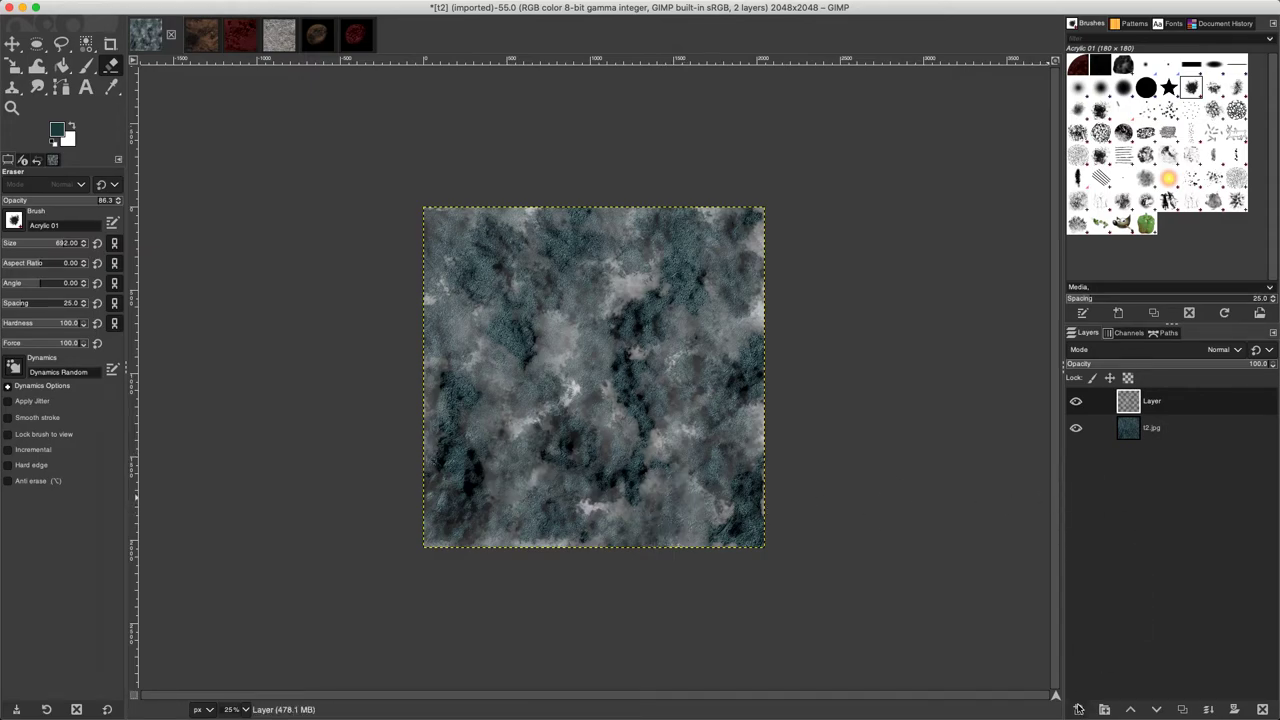
# Duplicate the erased noise layer and hide the original
pyautogui.click(1184, 709)
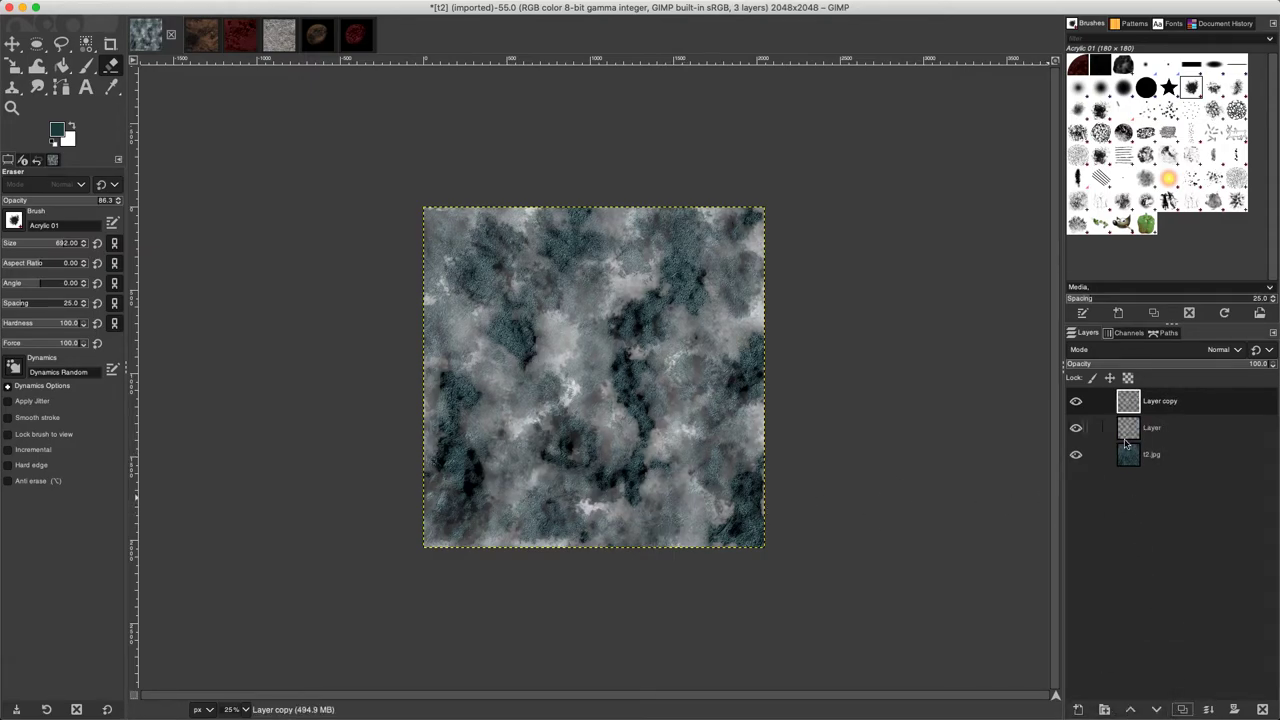
pyautogui.click(1076, 430)
# Apply a Bump Map to the noise copy using the original noise layer as input, with elevation 34.00 and depth 4
pyautogui.moveTo(503, 5)
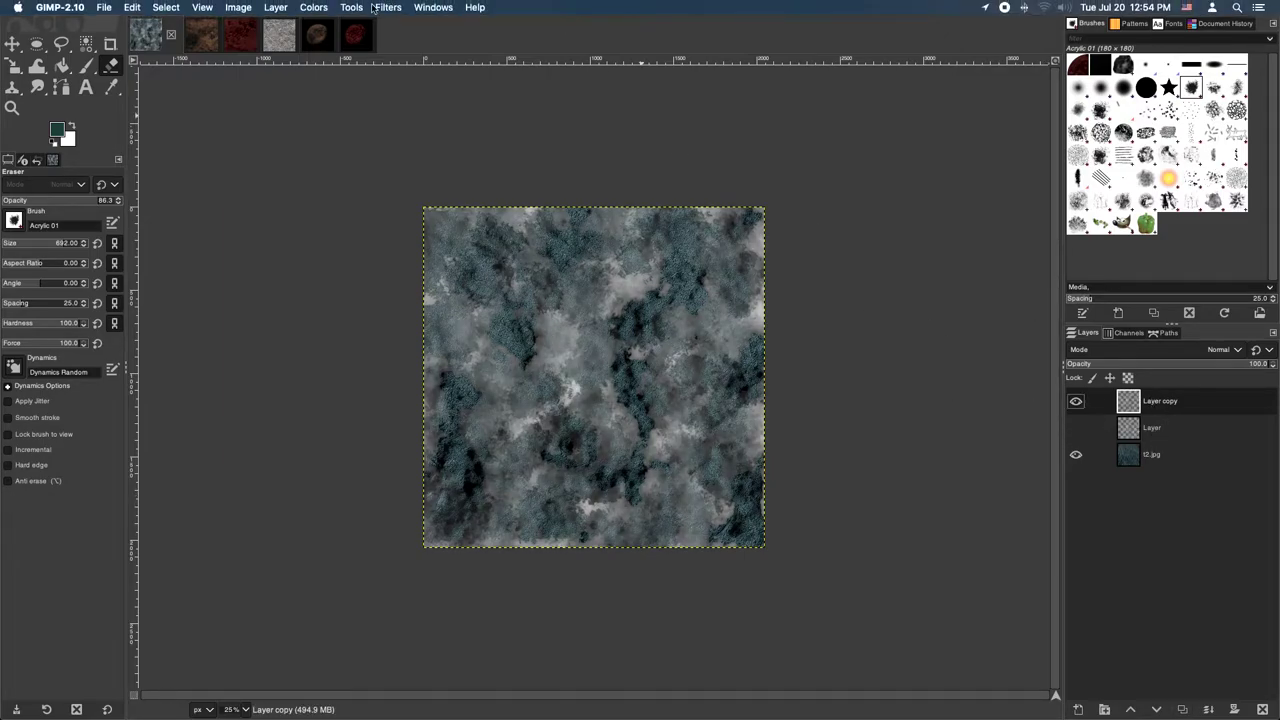
pyautogui.click(341, 10)
pyautogui.moveTo(388, 7)
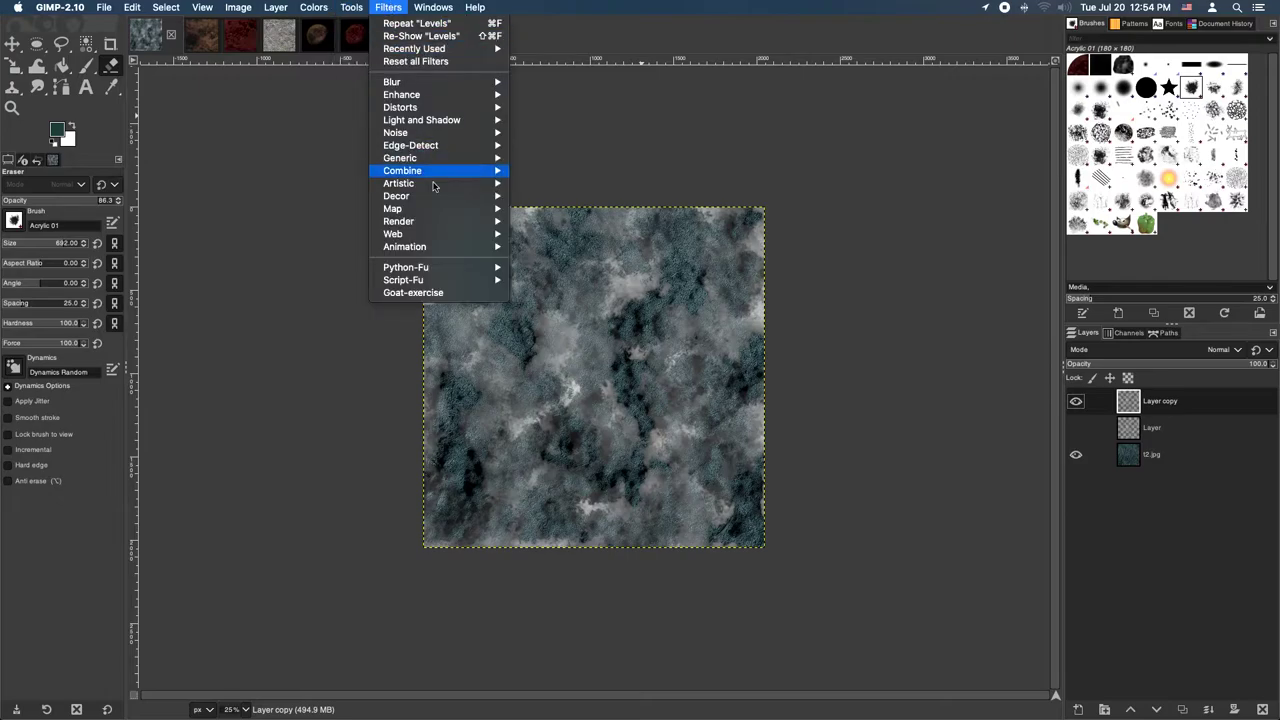
pyautogui.moveTo(433, 190)
pyautogui.moveTo(457, 208)
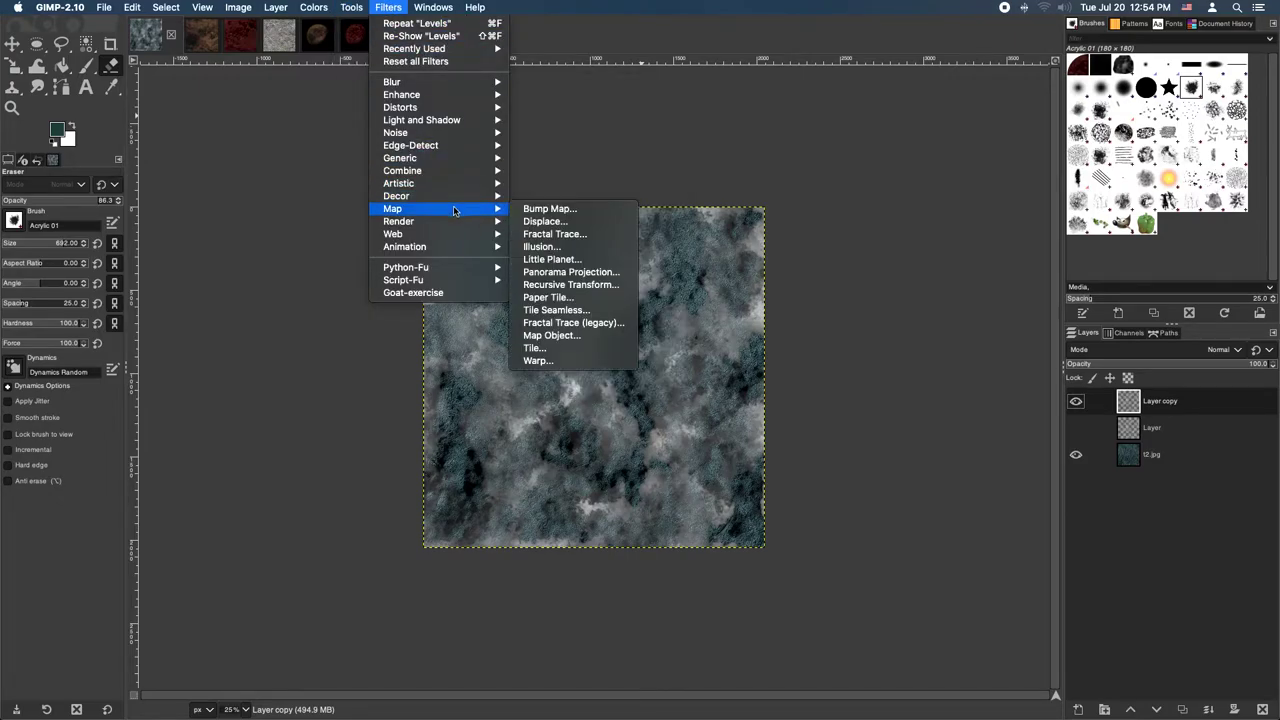
pyautogui.click(546, 208)
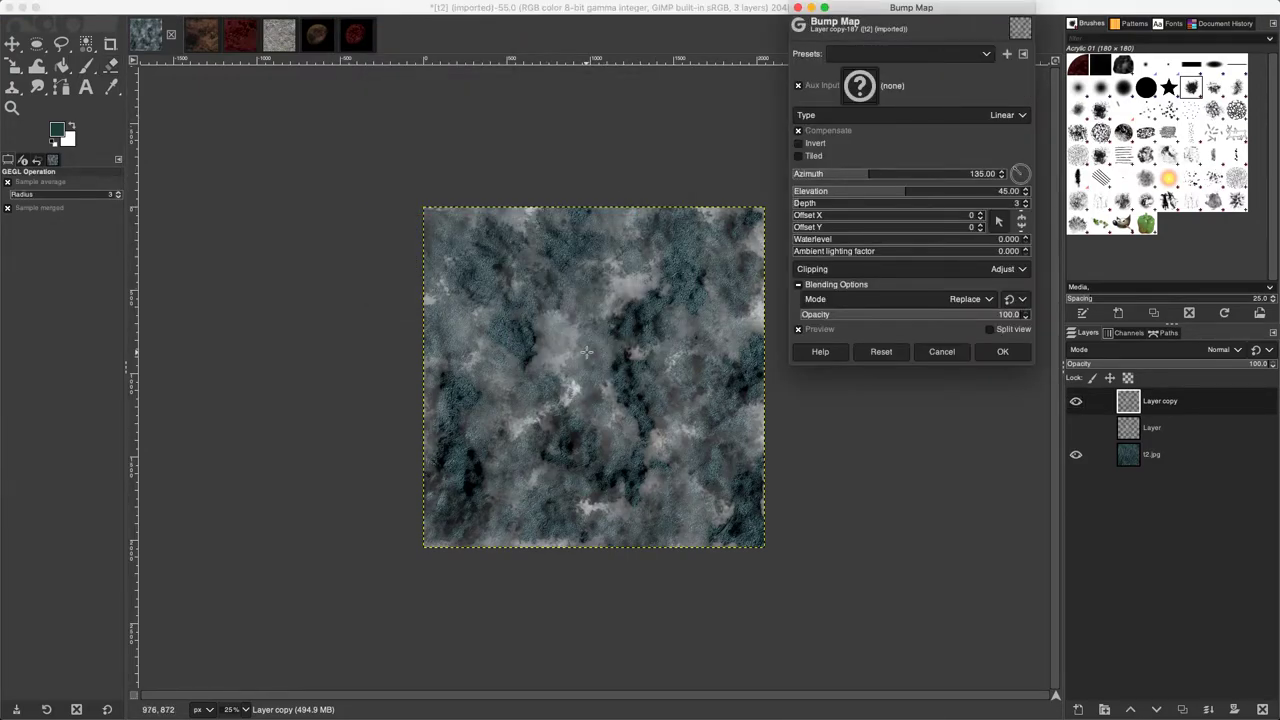
pyautogui.scroll(2, 586, 351)
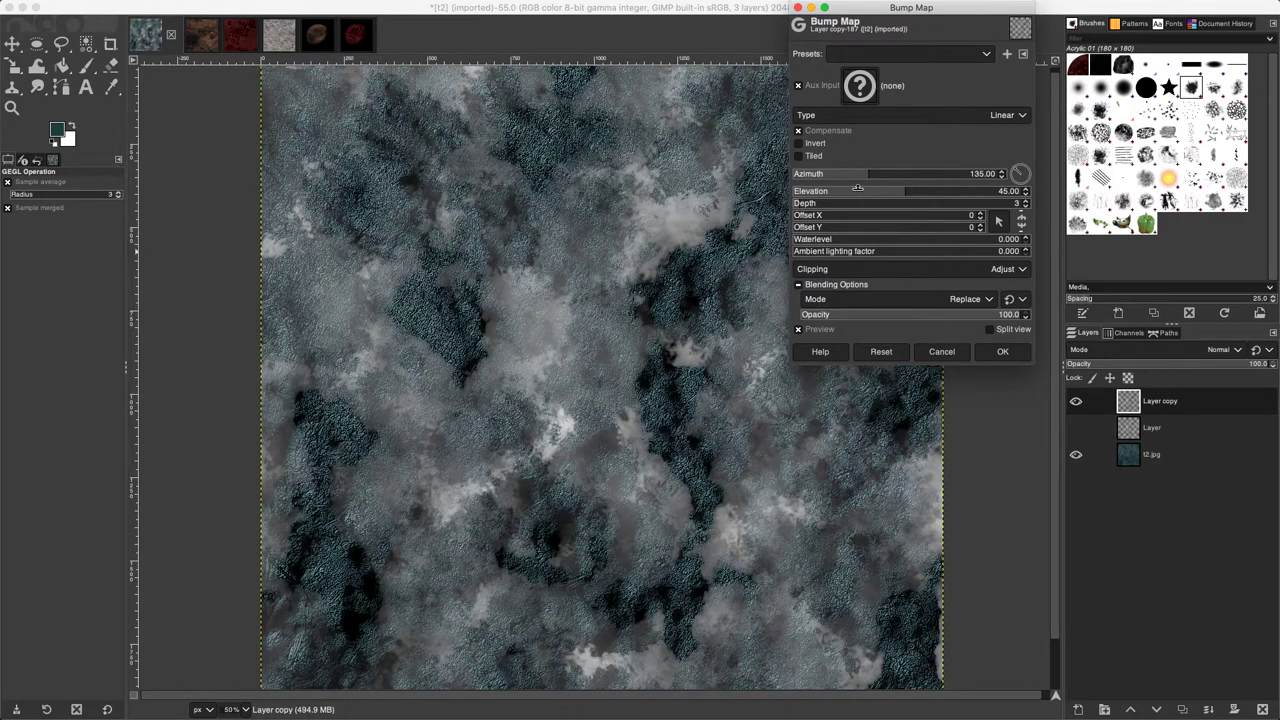
pyautogui.click(866, 96)
pyautogui.click(1042, 196)
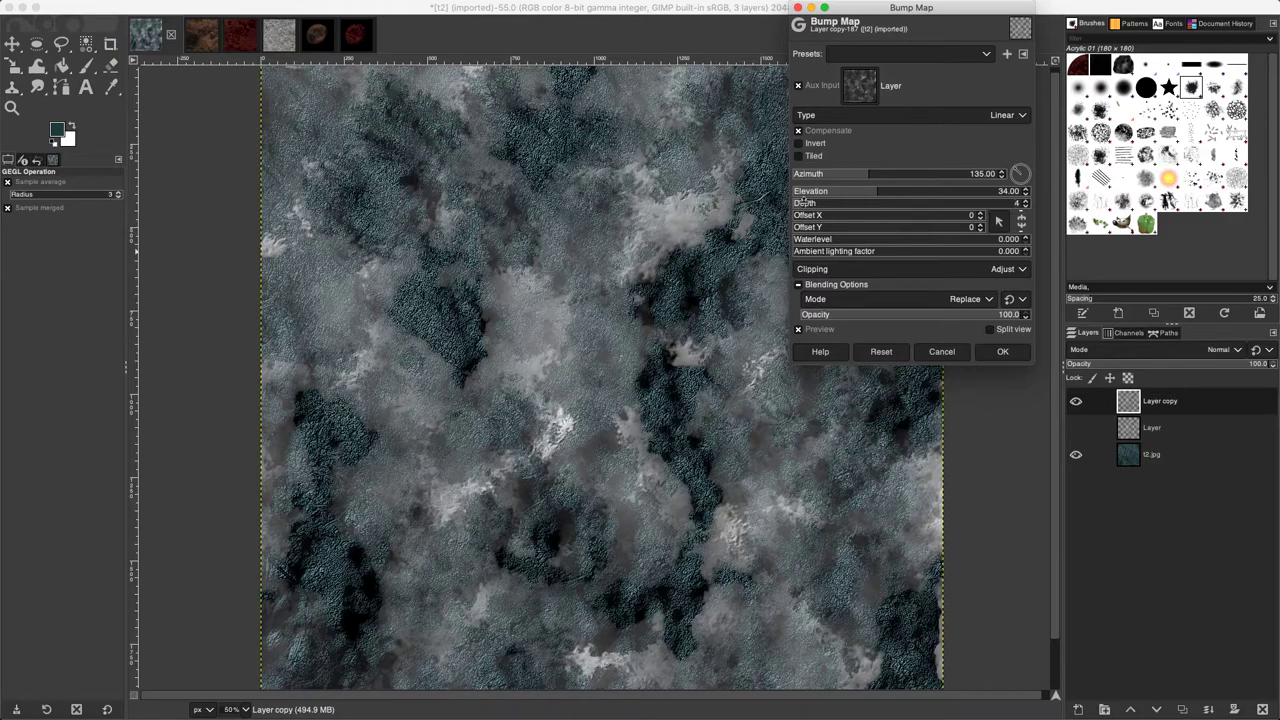
pyautogui.click(1000, 352)
pyautogui.scroll(-2, 777, 352)
# Delete the hidden original noise layer and make the bump-mapped copy the active layer
pyautogui.click(1181, 431)
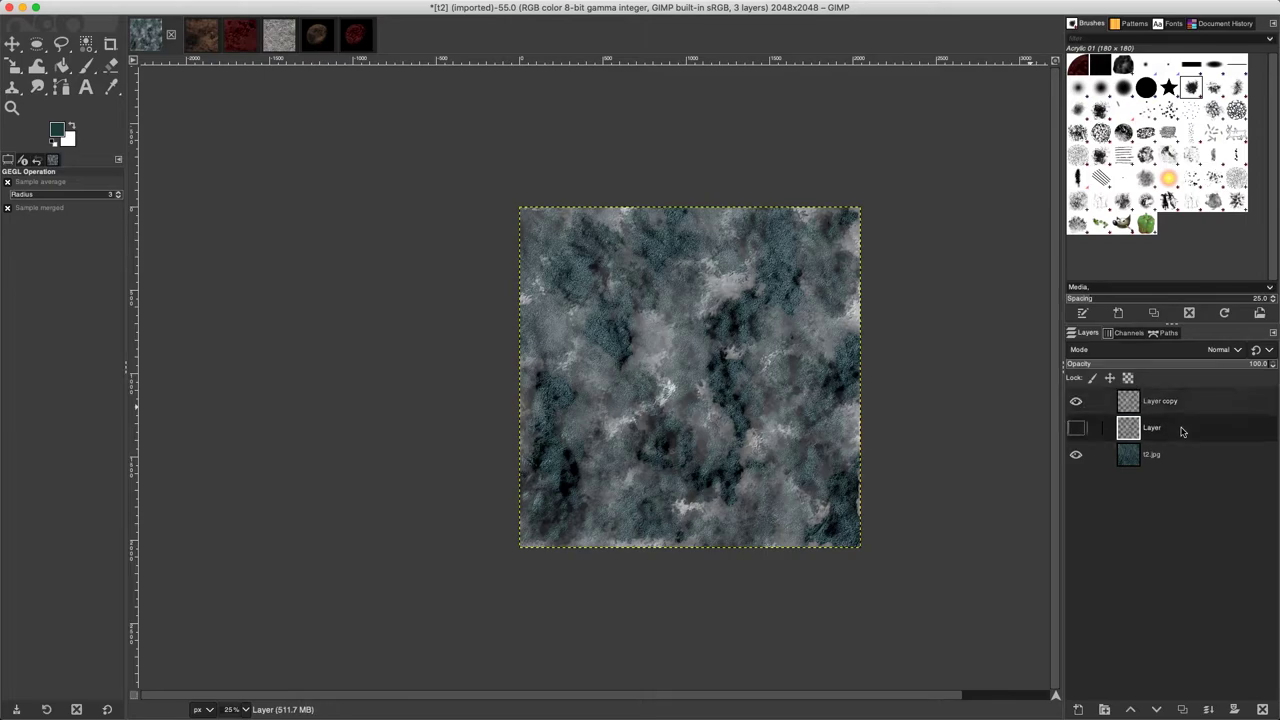
pyautogui.click(1262, 710)
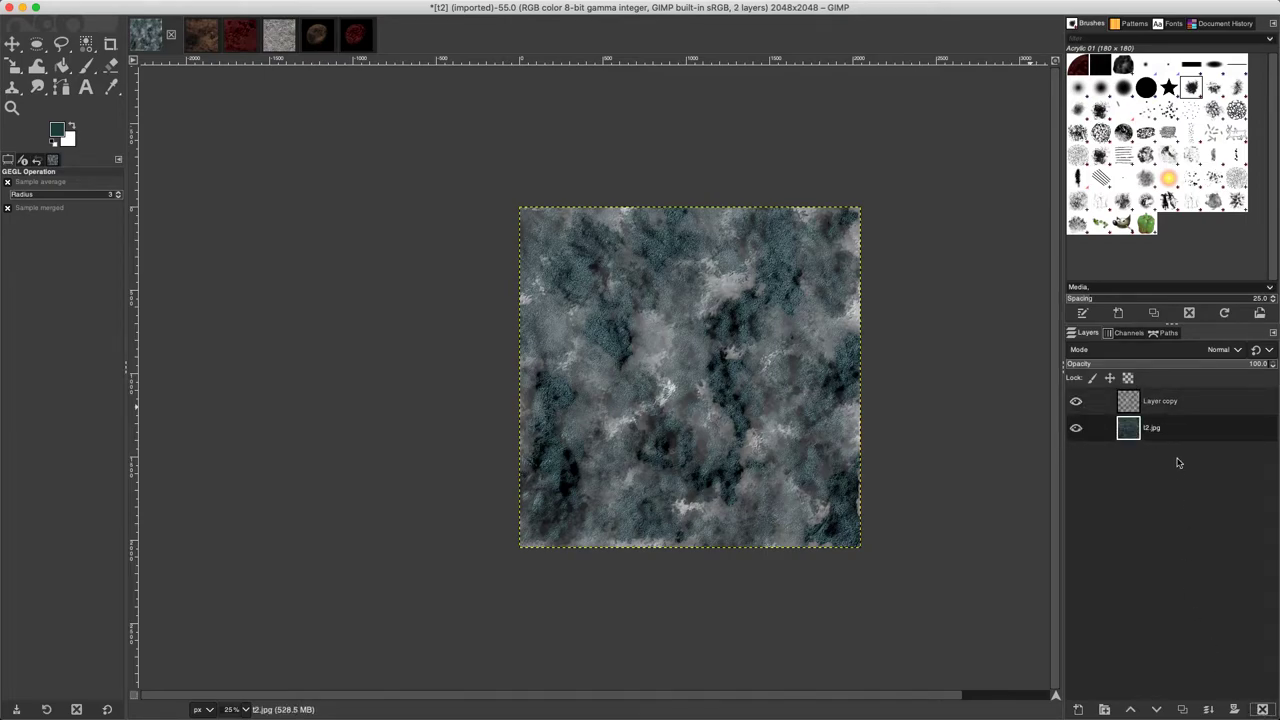
pyautogui.click(1178, 405)
# Colorize the noise copy with the muted teal-gray color 657f7f
pyautogui.moveTo(333, 5)
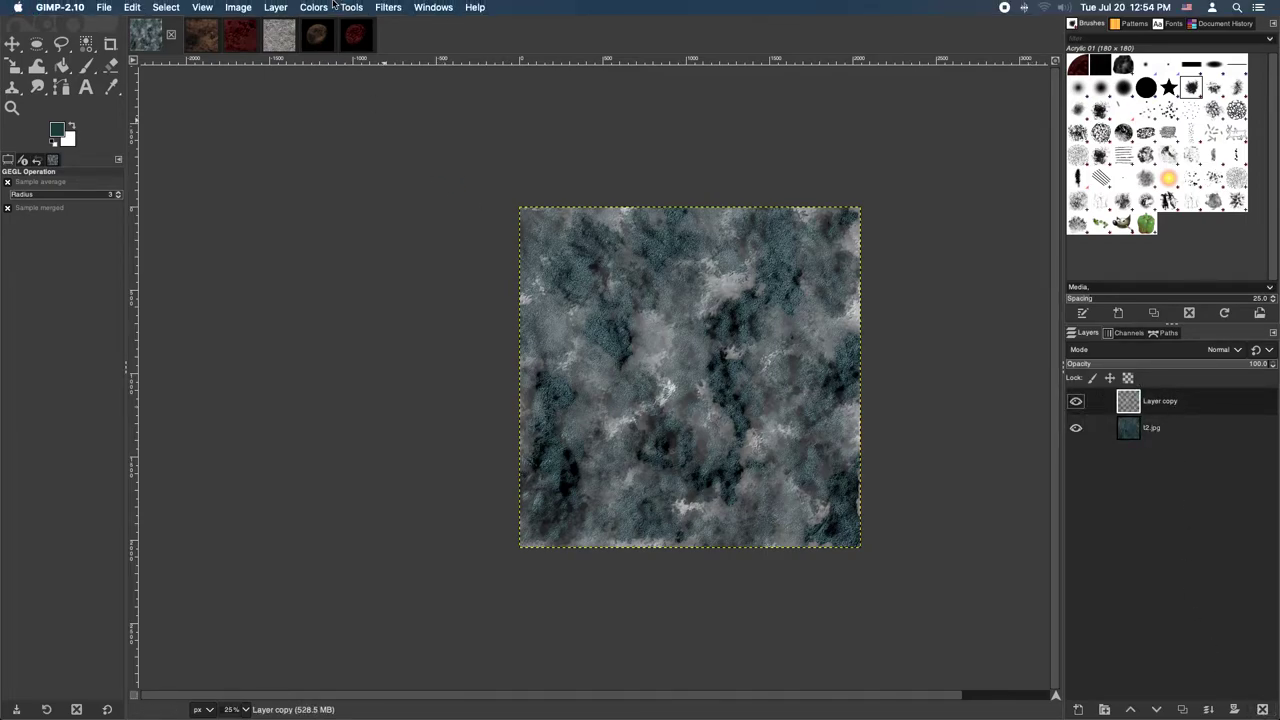
pyautogui.click(311, 8)
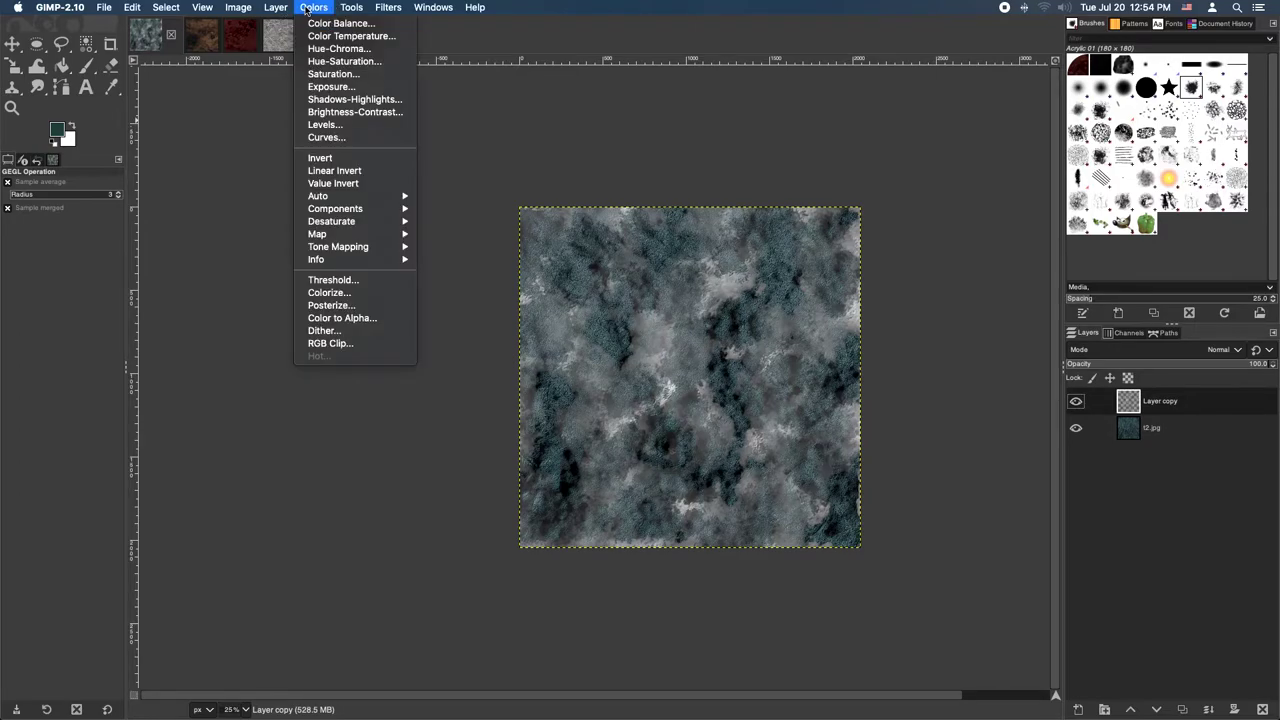
pyautogui.click(330, 292)
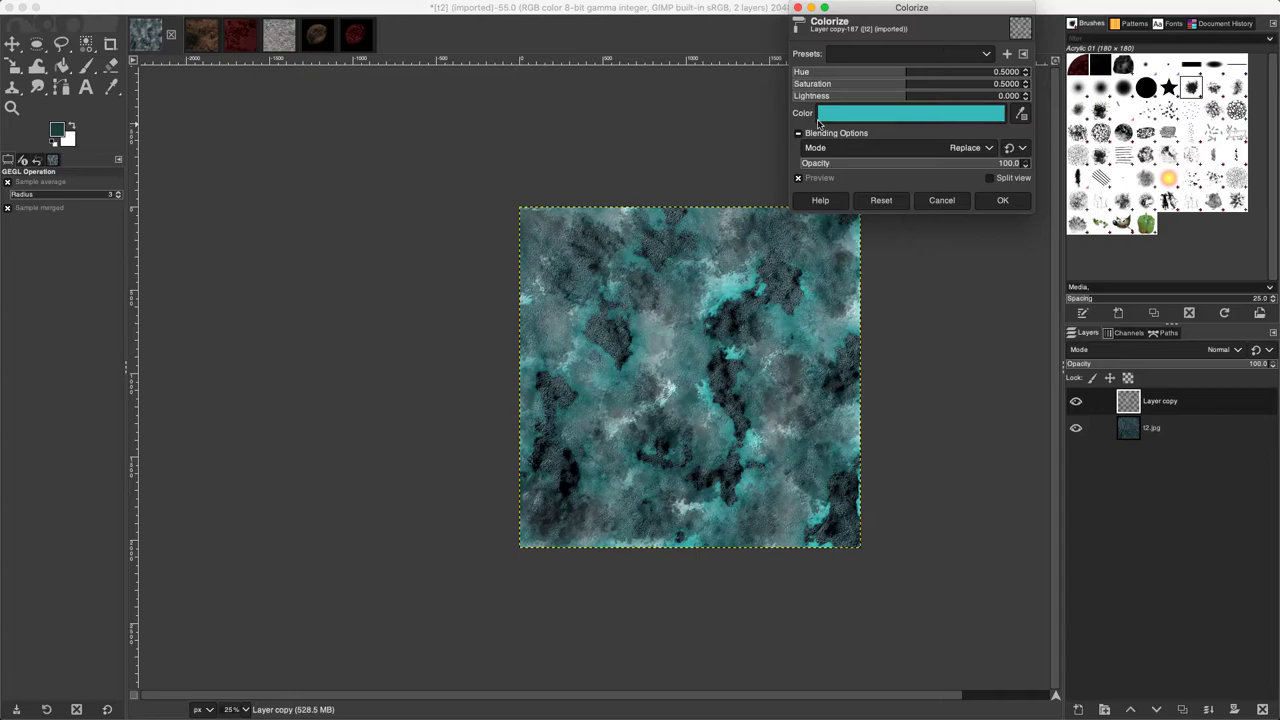
pyautogui.click(926, 115)
pyautogui.moveTo(840, 94)
pyautogui.mouseDown()
pyautogui.moveTo(816, 92)
pyautogui.moveTo(824, 103)
pyautogui.mouseUp()
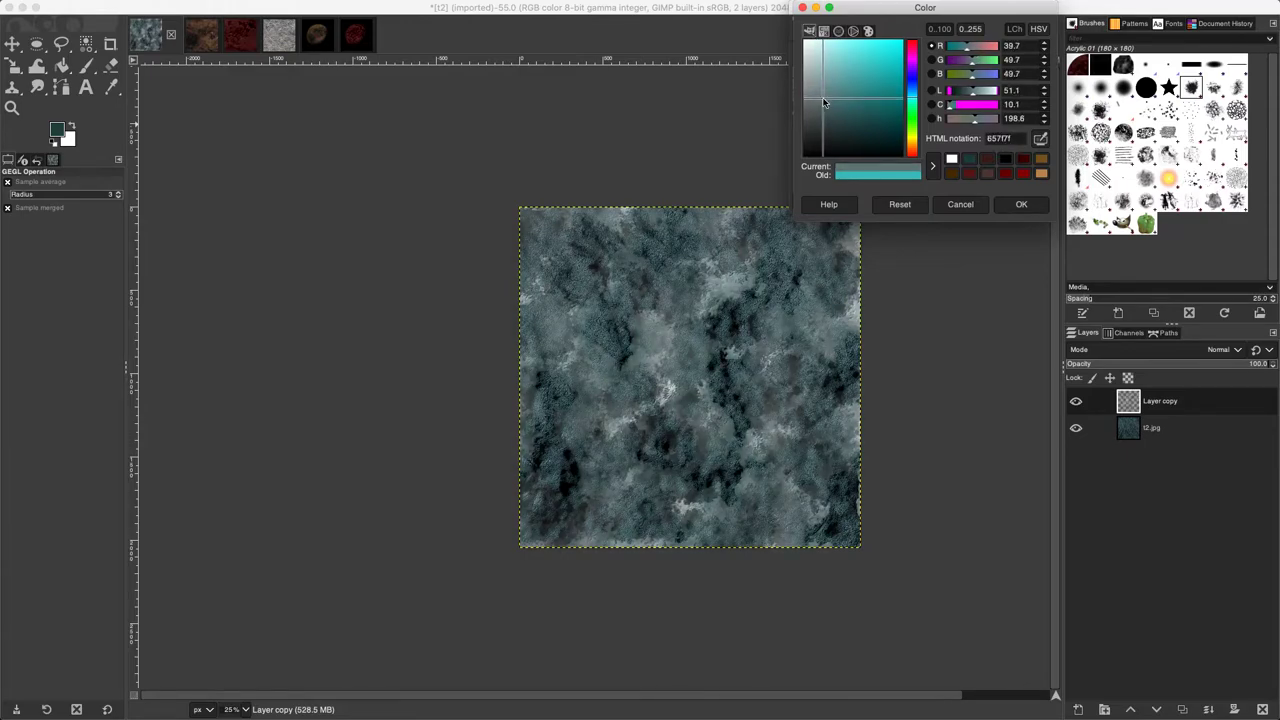
pyautogui.click(1020, 206)
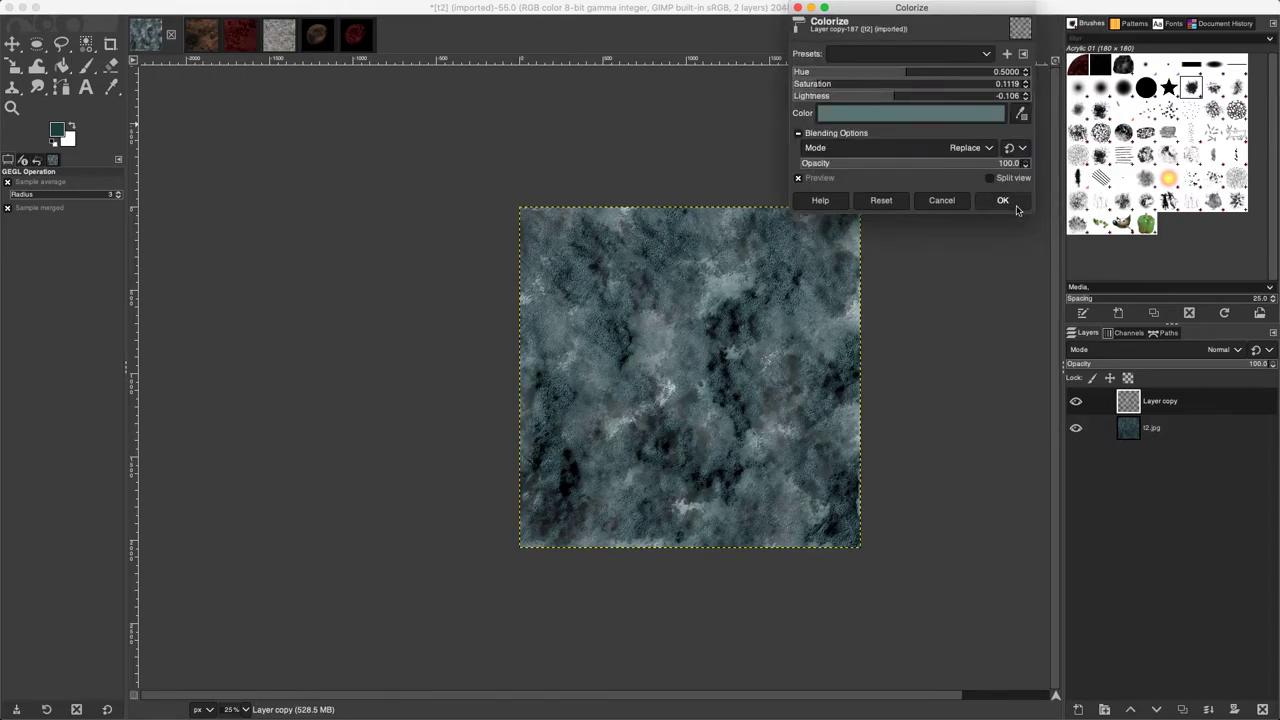
pyautogui.click(1005, 201)
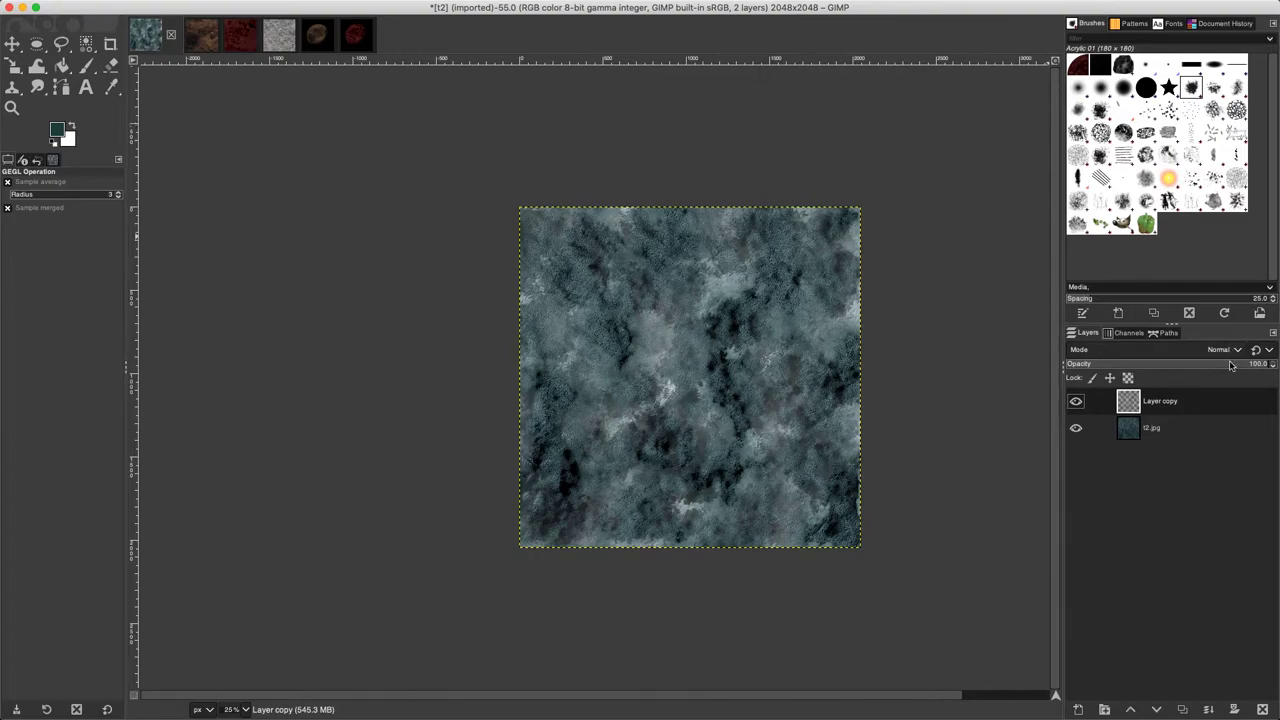
# Lower the noise copy's opacity to 85.8 and merge the visible layers, expanded as necessary
pyautogui.moveTo(1229, 364); pyautogui.dragTo(1220, 364)
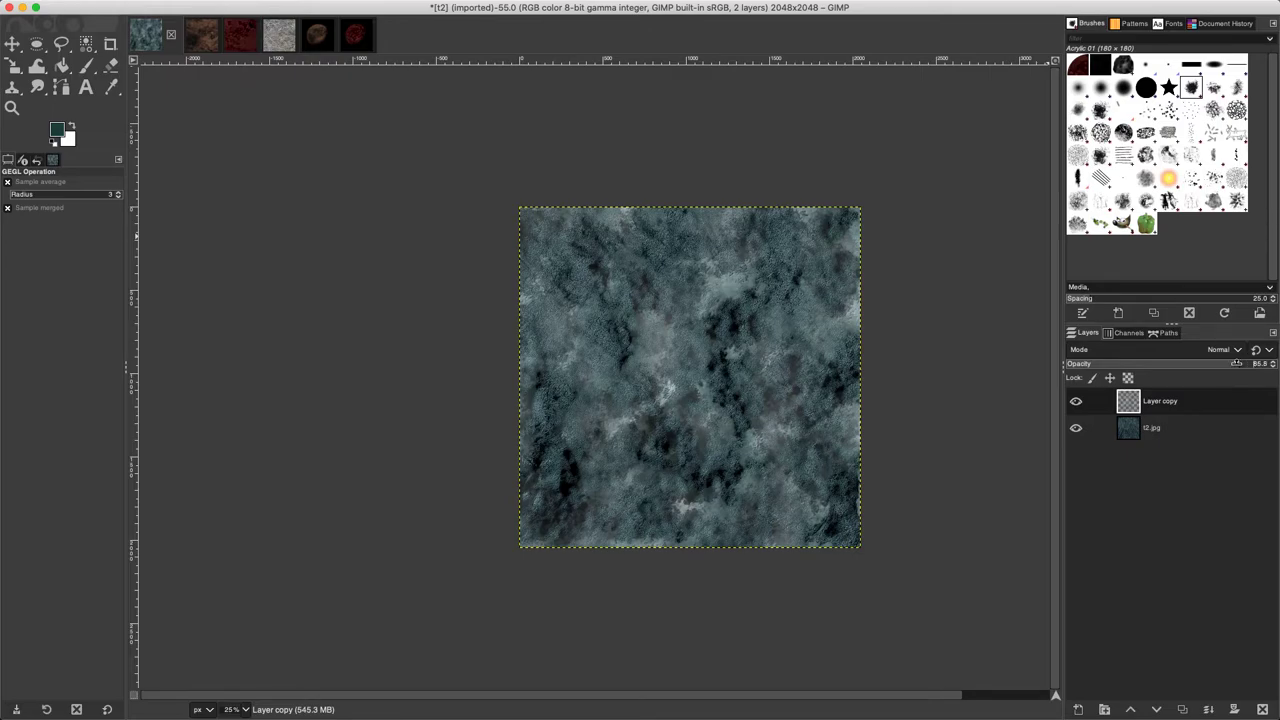
pyautogui.rightClick(1157, 604)
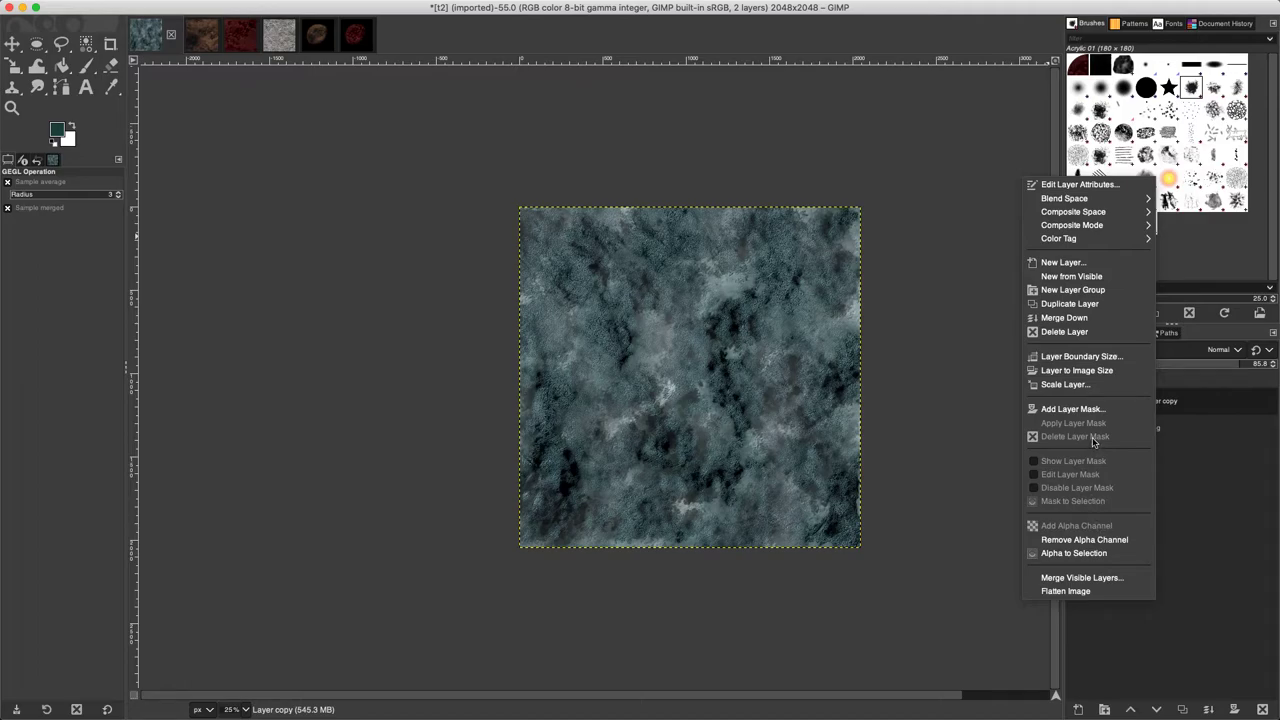
pyautogui.click(1097, 579)
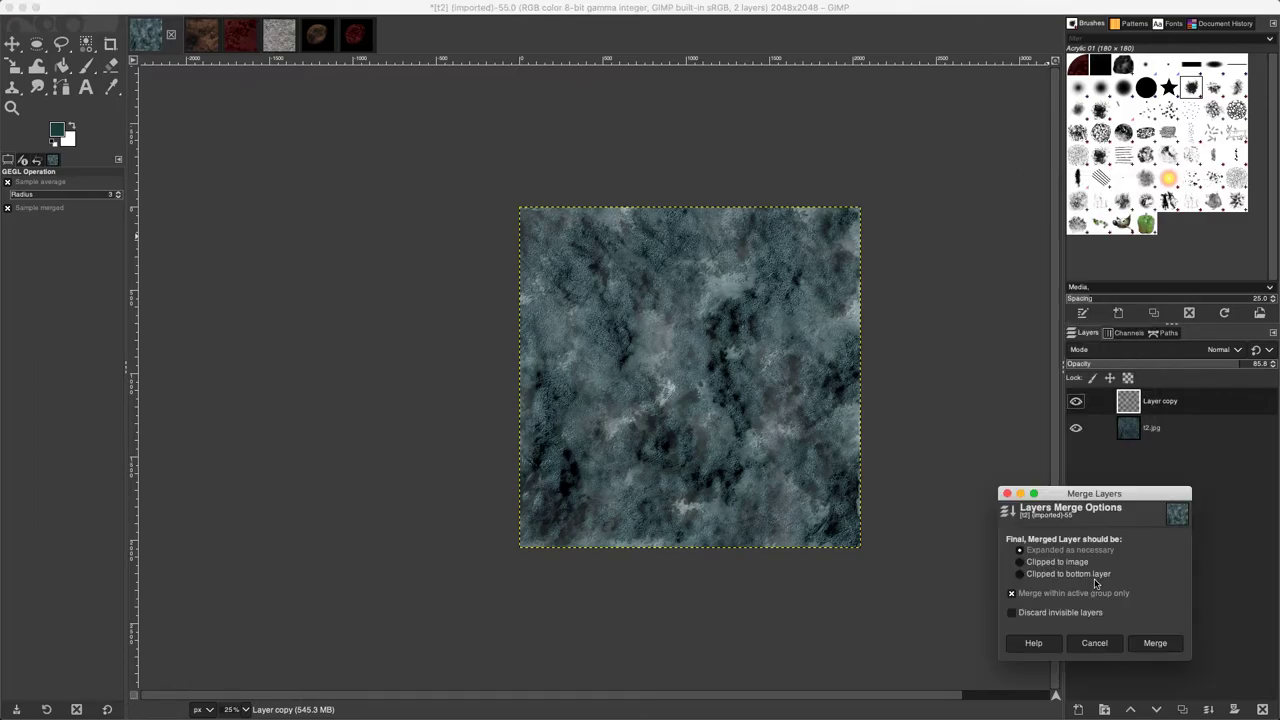
pyautogui.click(1155, 643)
# Make a circular selection at position 1, 1 with a size of 2046 × 2046 px
pyautogui.click(37, 44)
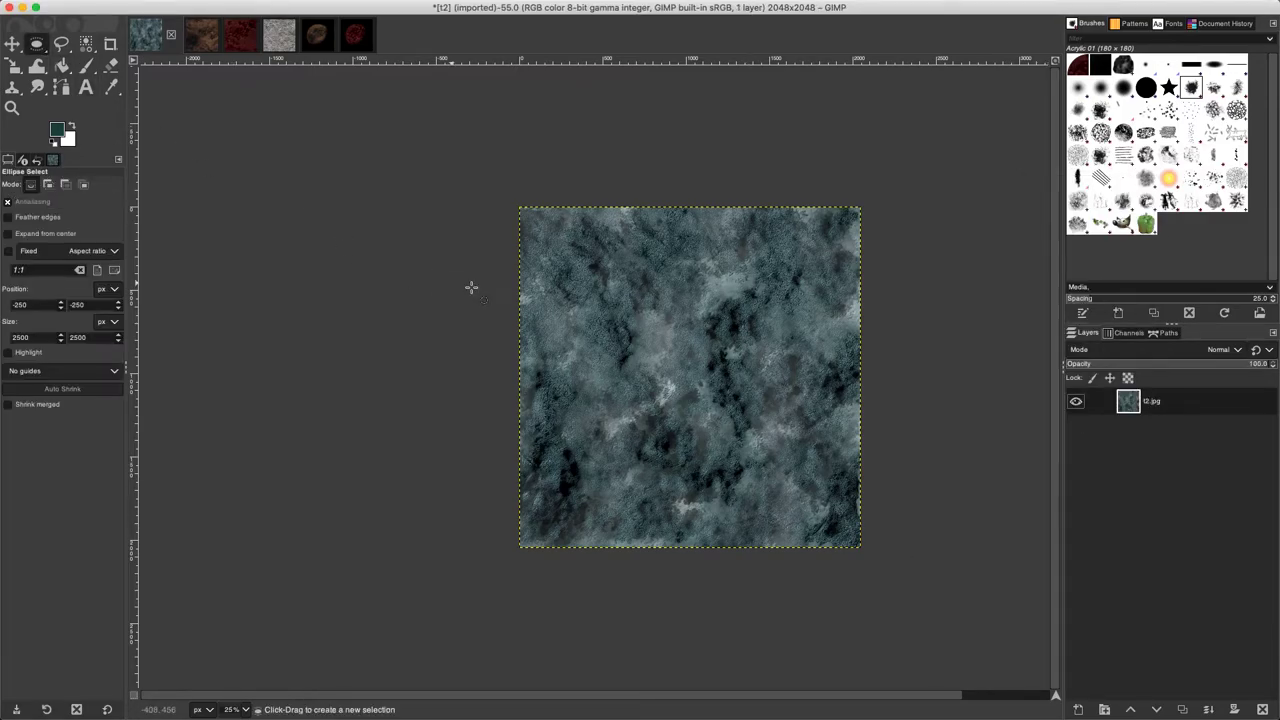
pyautogui.moveTo(590, 280); pyautogui.dragTo(793, 493)
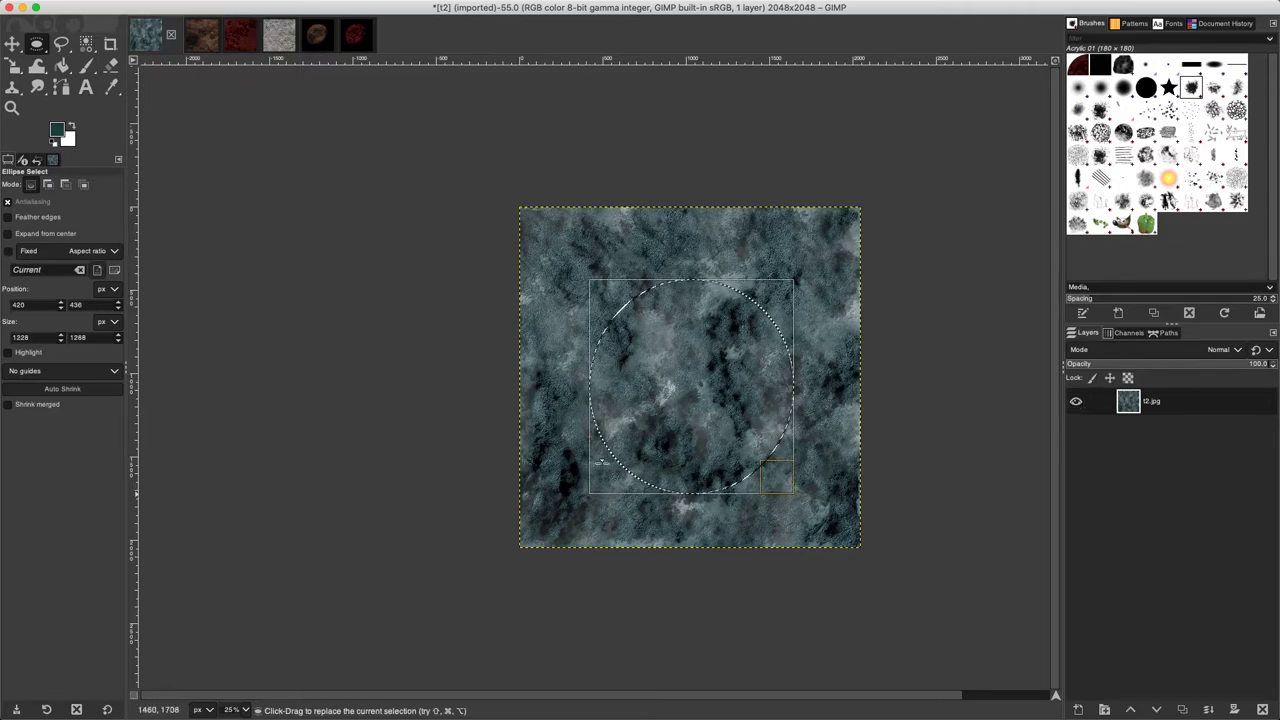
pyautogui.doubleClick(36, 305)
pyautogui.write('0')
pyautogui.click(77, 305)
pyautogui.write('0')
pyautogui.doubleClick(30, 337)
pyautogui.write('2')
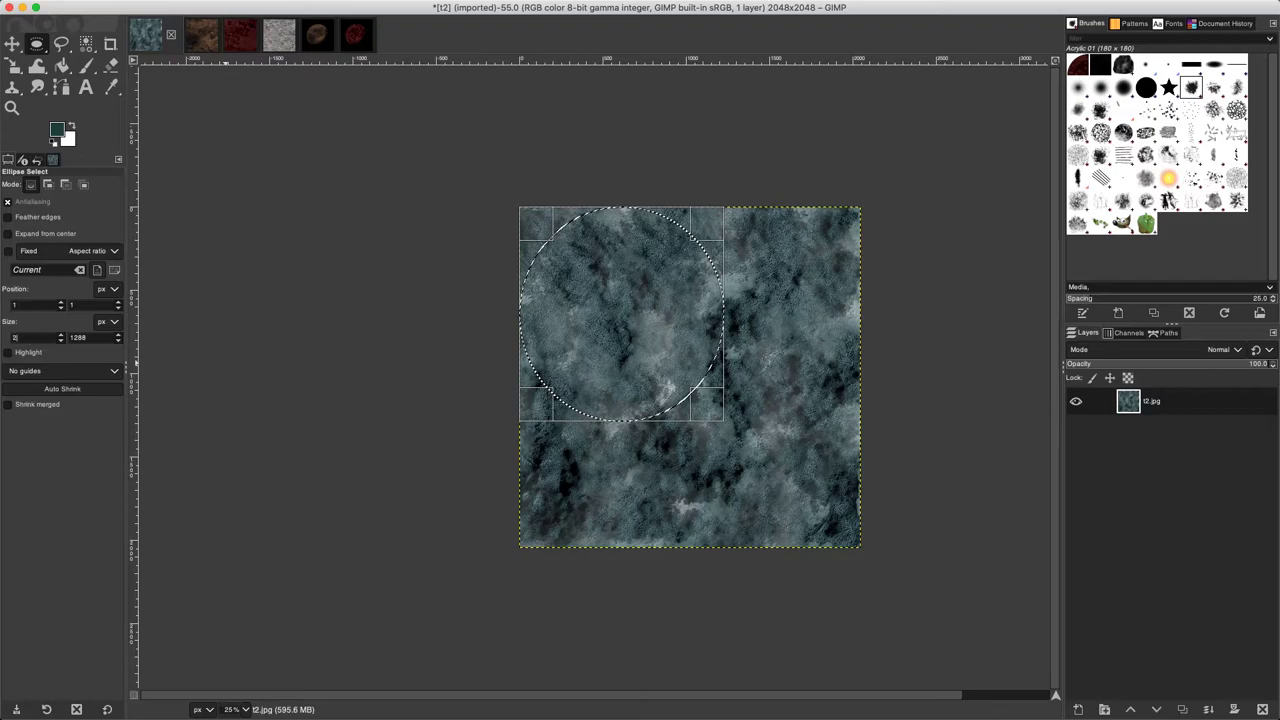
pyautogui.write('046')
pyautogui.press('Tab')
pyautogui.write('2046')
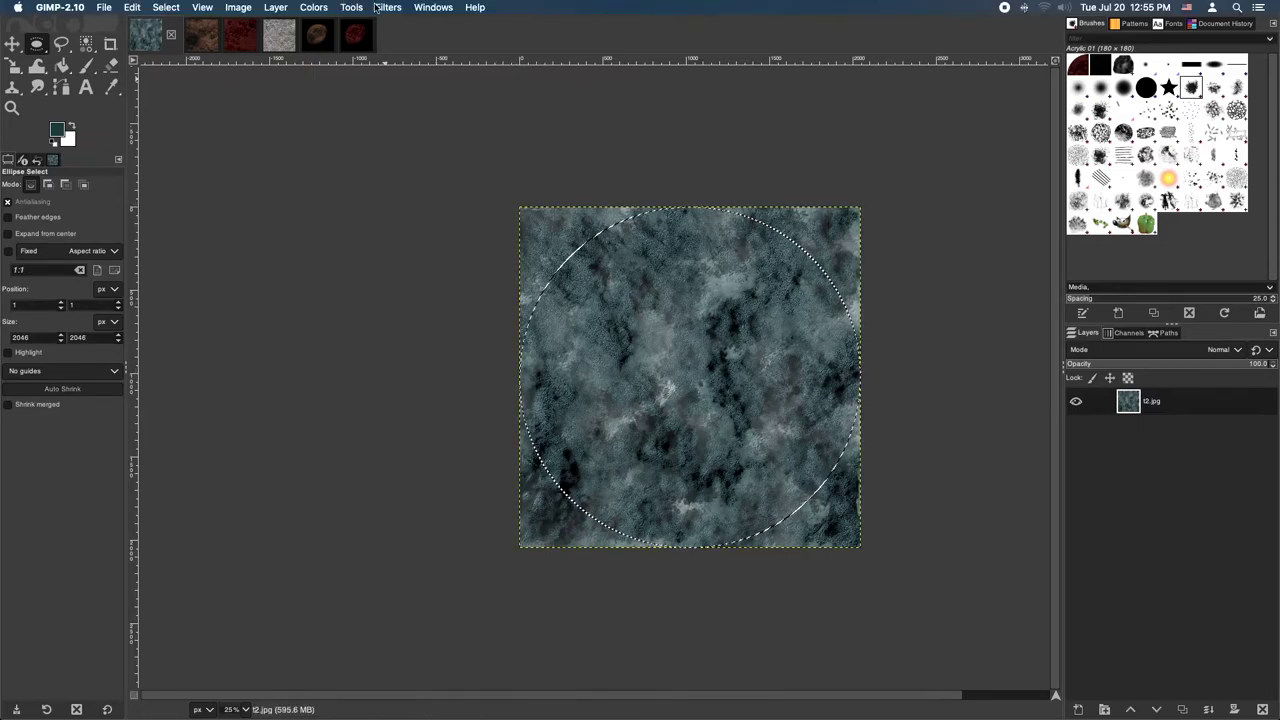
# Spherize the circular selection in Radial mode with an angle of view of 7.89
pyautogui.click(385, 8)
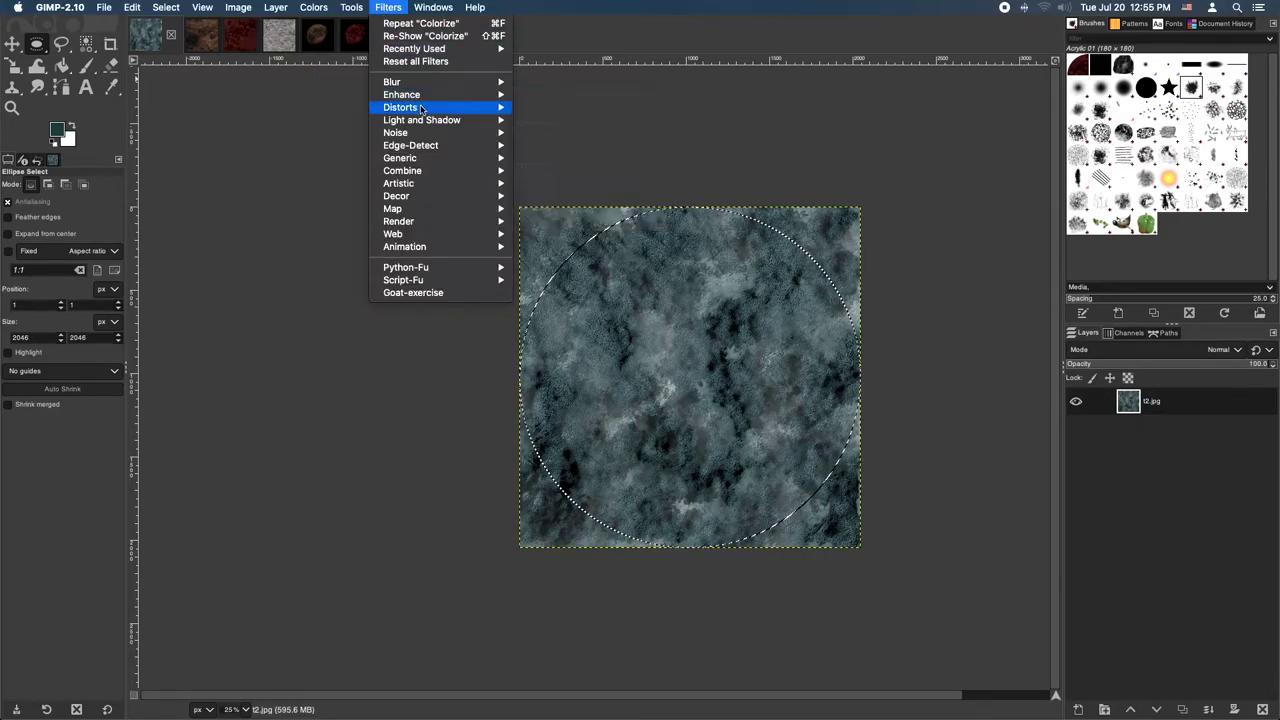
pyautogui.moveTo(450, 107)
pyautogui.click(566, 234)
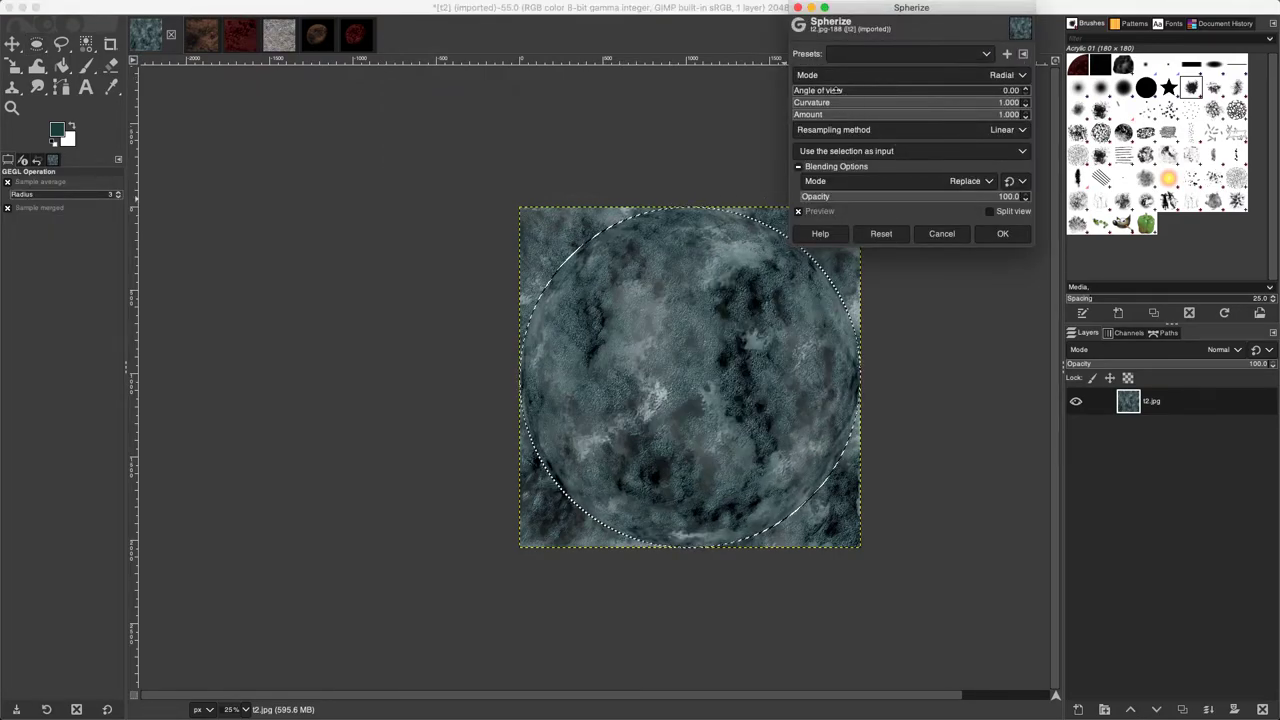
pyautogui.moveTo(810, 88); pyautogui.dragTo(802, 90)
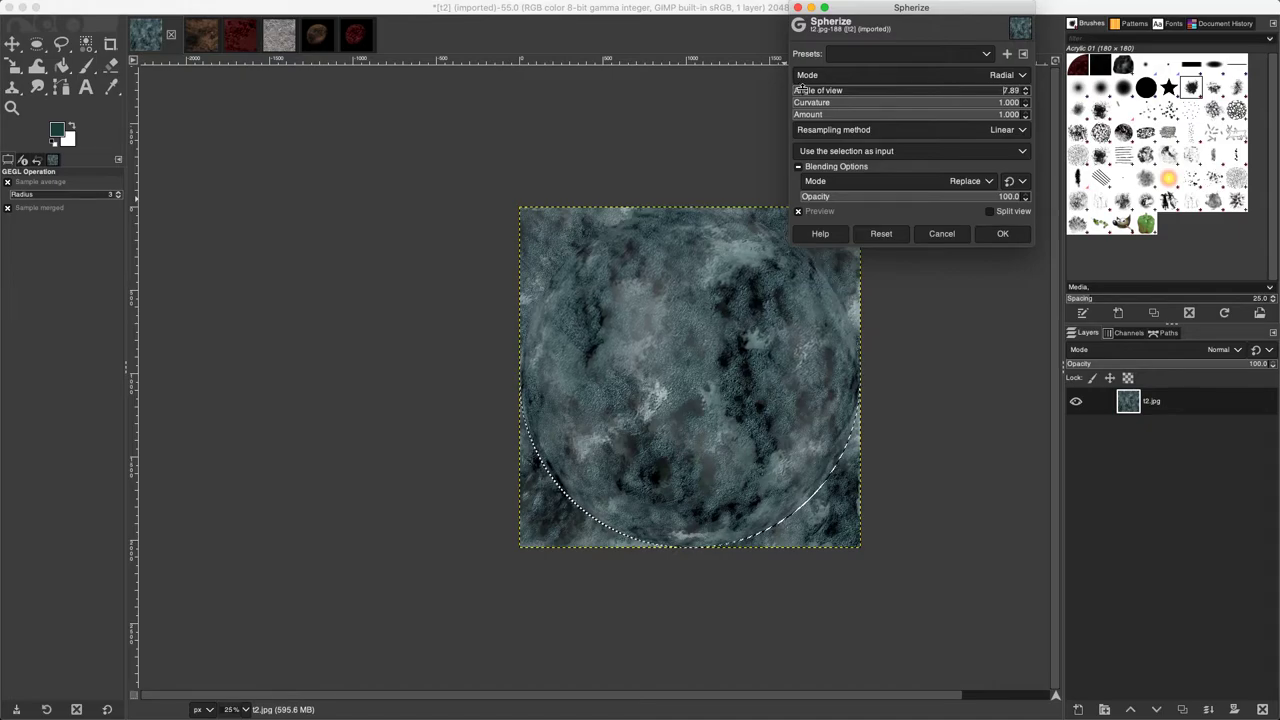
pyautogui.click(990, 233)
# Copy the spherized circle and create a new 3000 × 3000 px image
pyautogui.press('super+c')
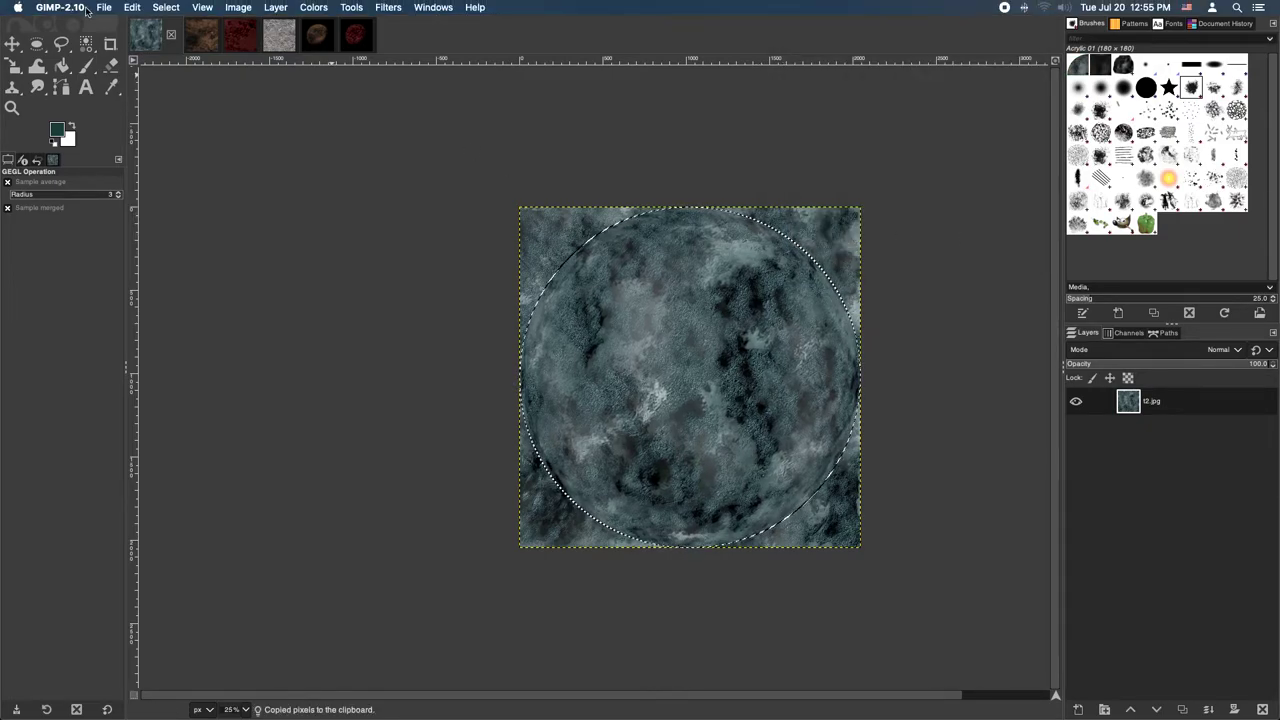
pyautogui.click(104, 7)
pyautogui.click(117, 23)
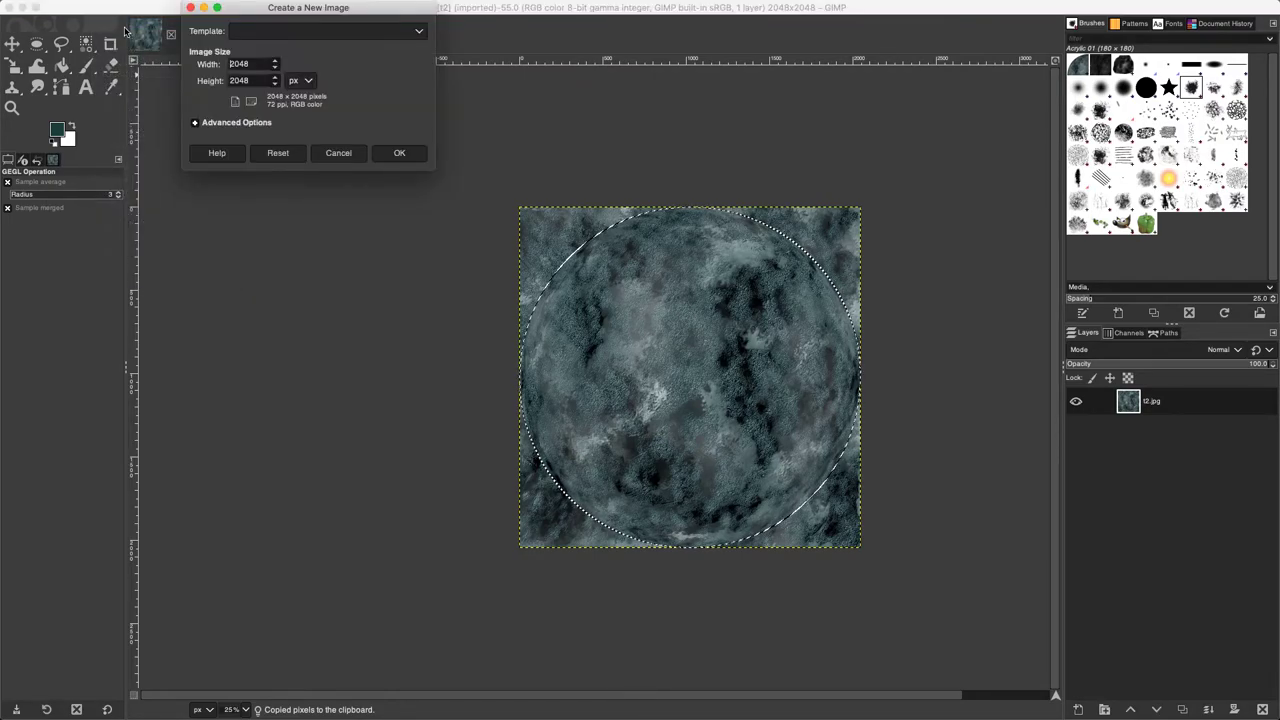
pyautogui.doubleClick(254, 64)
pyautogui.write('3000')
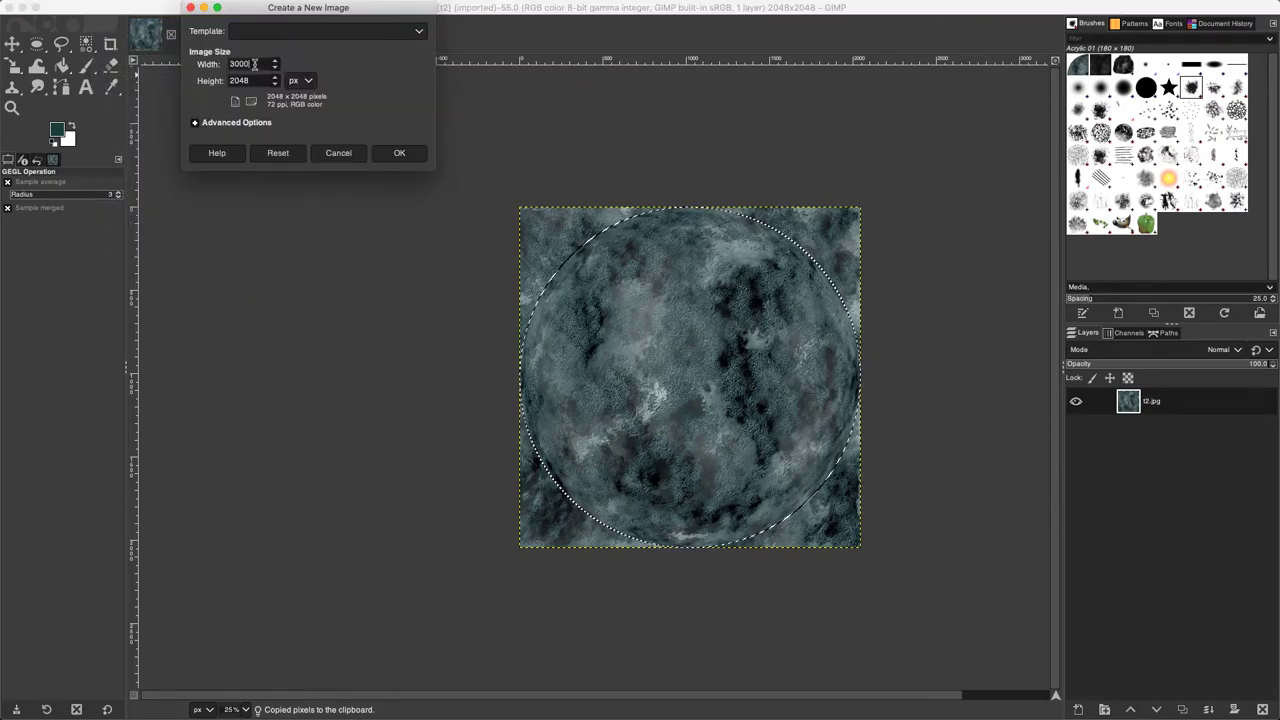
pyautogui.press('Tab')
pyautogui.write('3000')
pyautogui.press('Return')
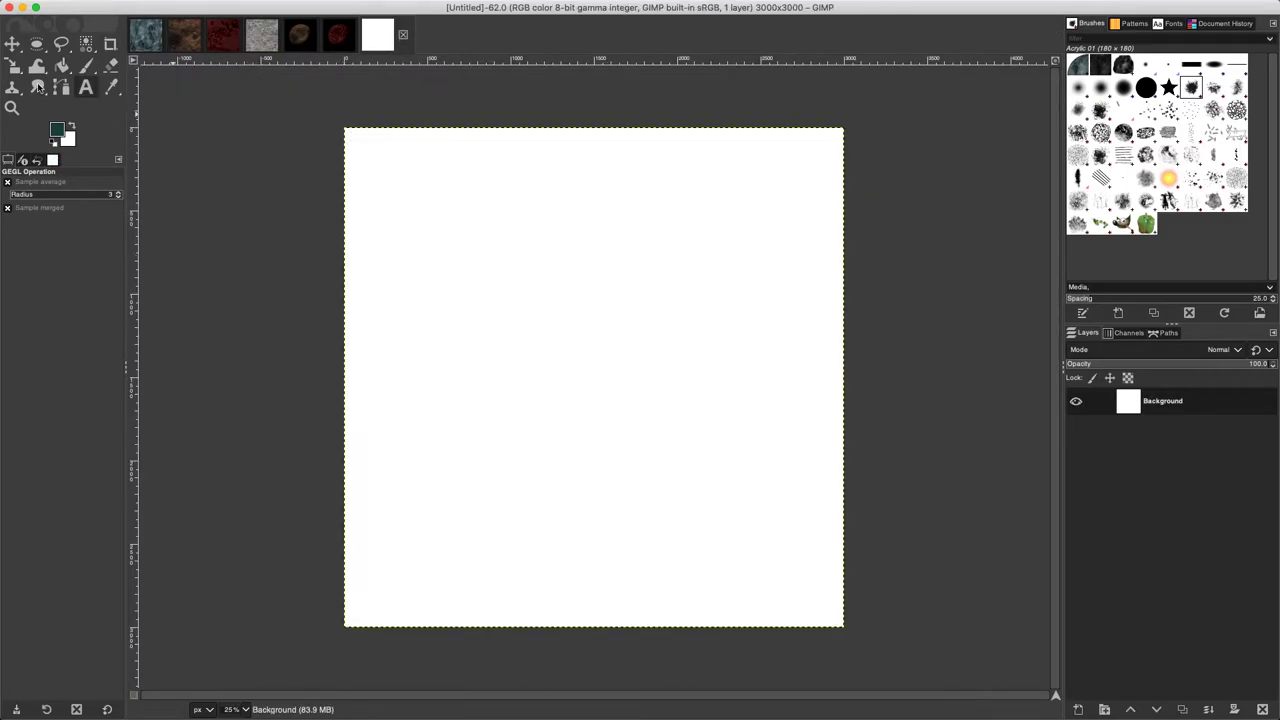
# Fill the new image's background with black and paste the copied planet, anchored, onto a new transparent layer
pyautogui.click(53, 145)
pyautogui.click(61, 65)
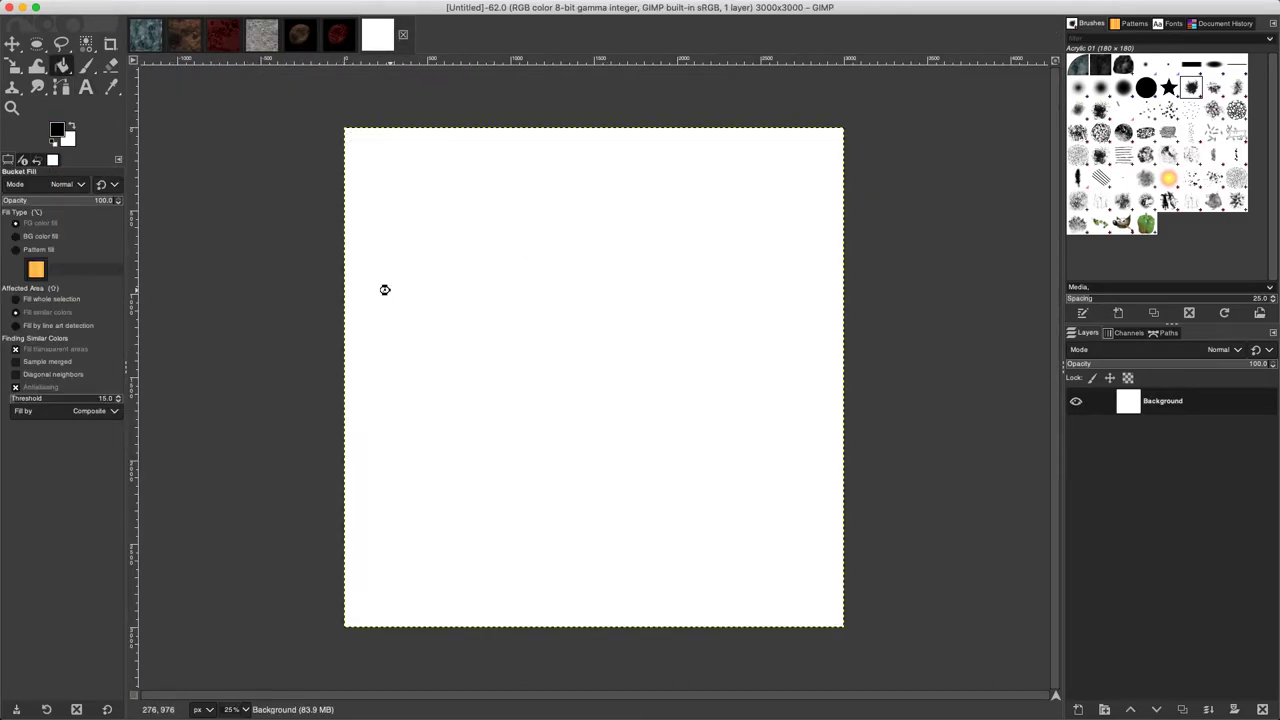
pyautogui.click(1078, 709)
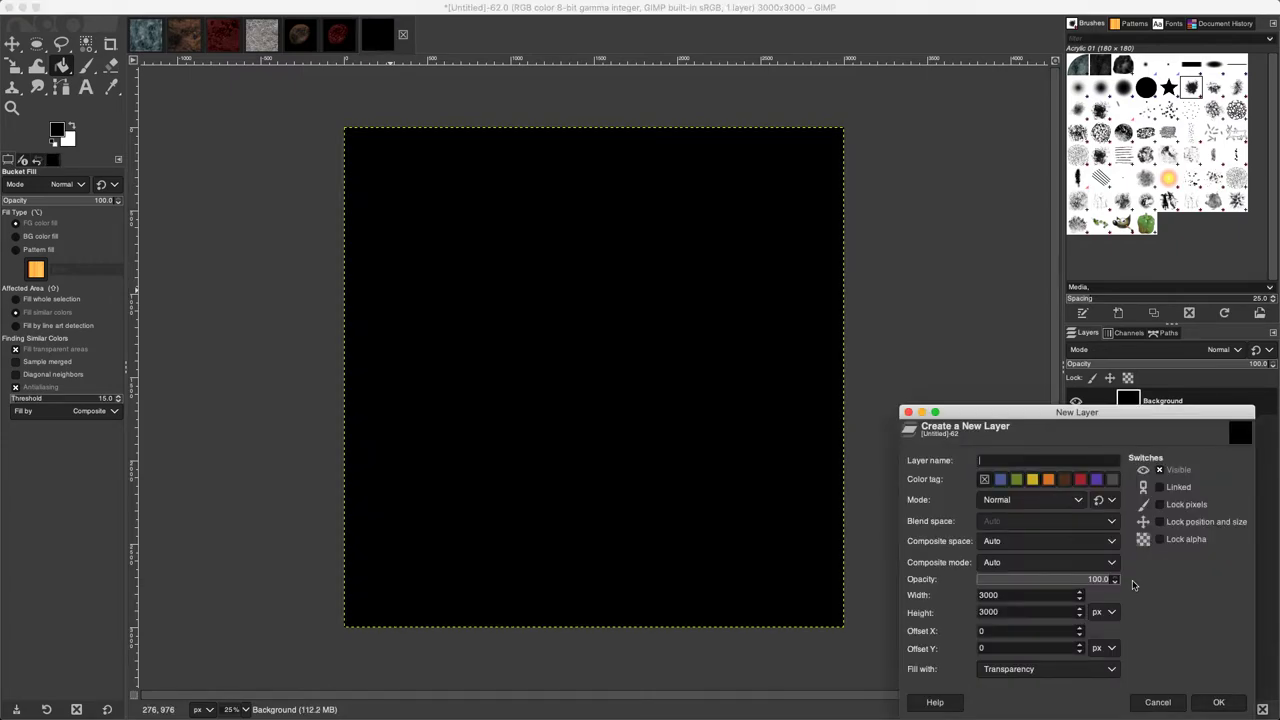
pyautogui.click(1216, 703)
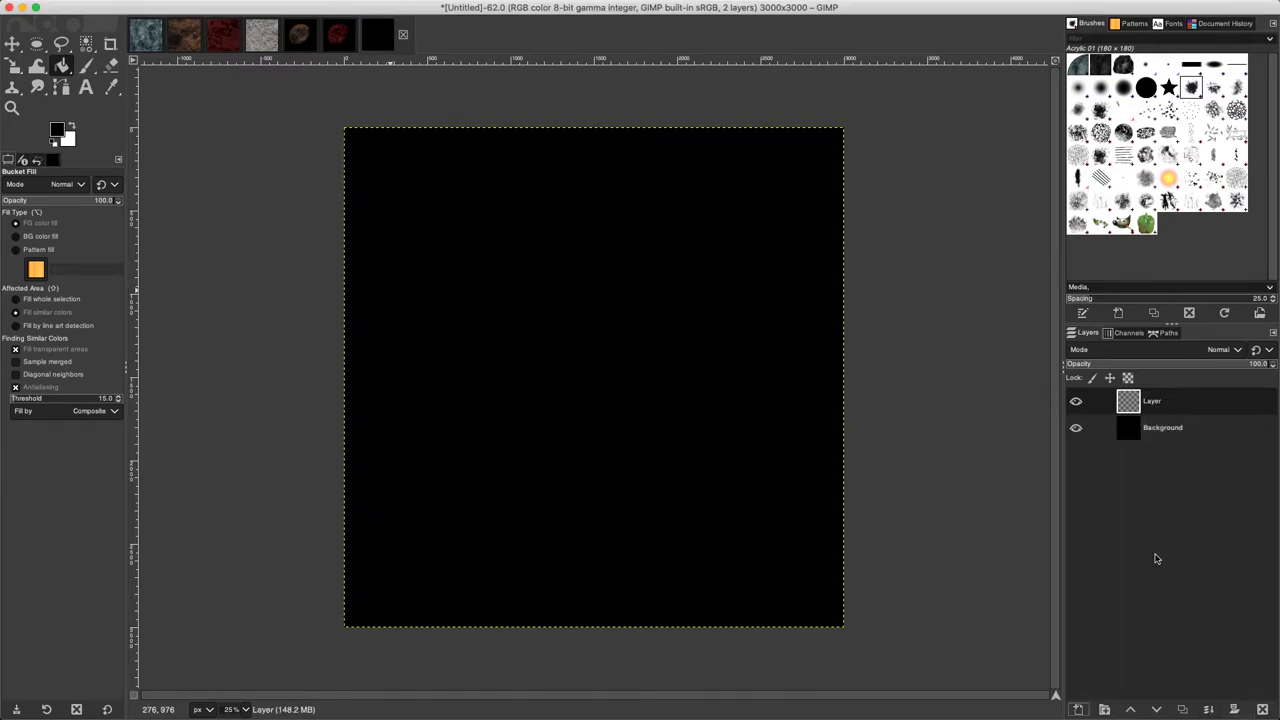
pyautogui.press('super+v')
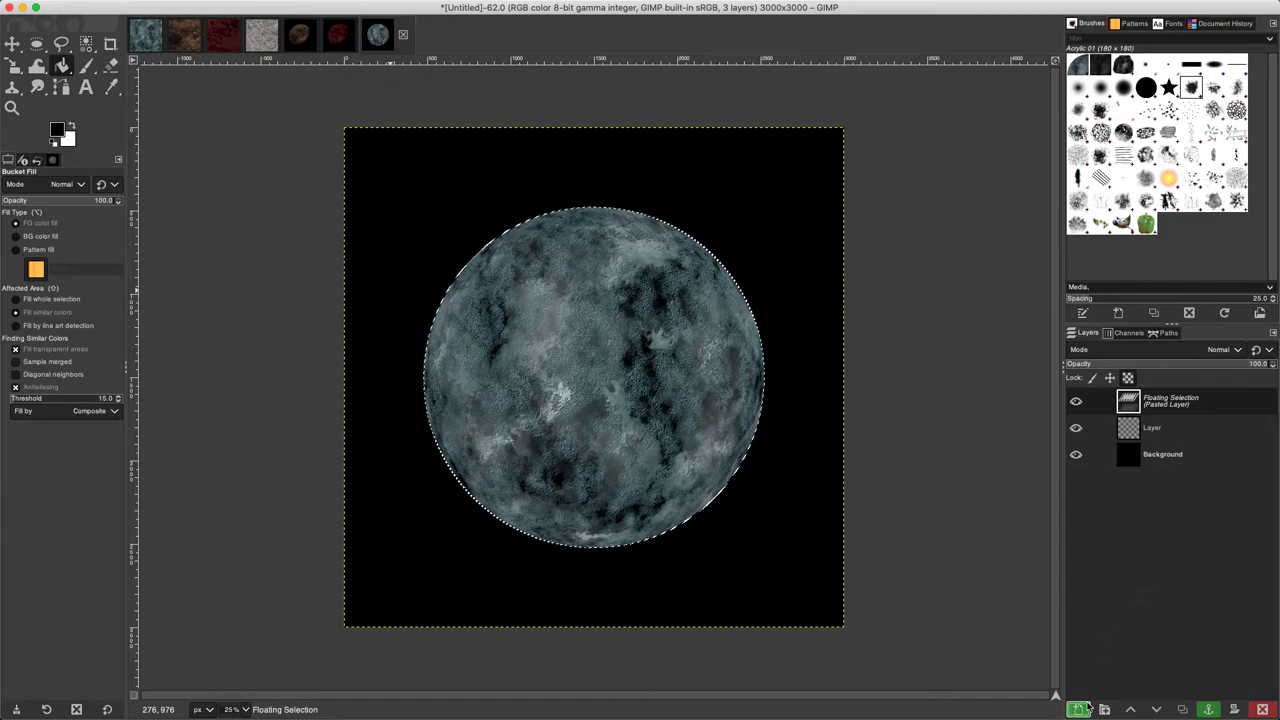
pyautogui.press('super+h')
# Add a new transparent layer, and select by color the empty area around the planet on the planet's layer, returning to the new layer
pyautogui.click(1078, 710)
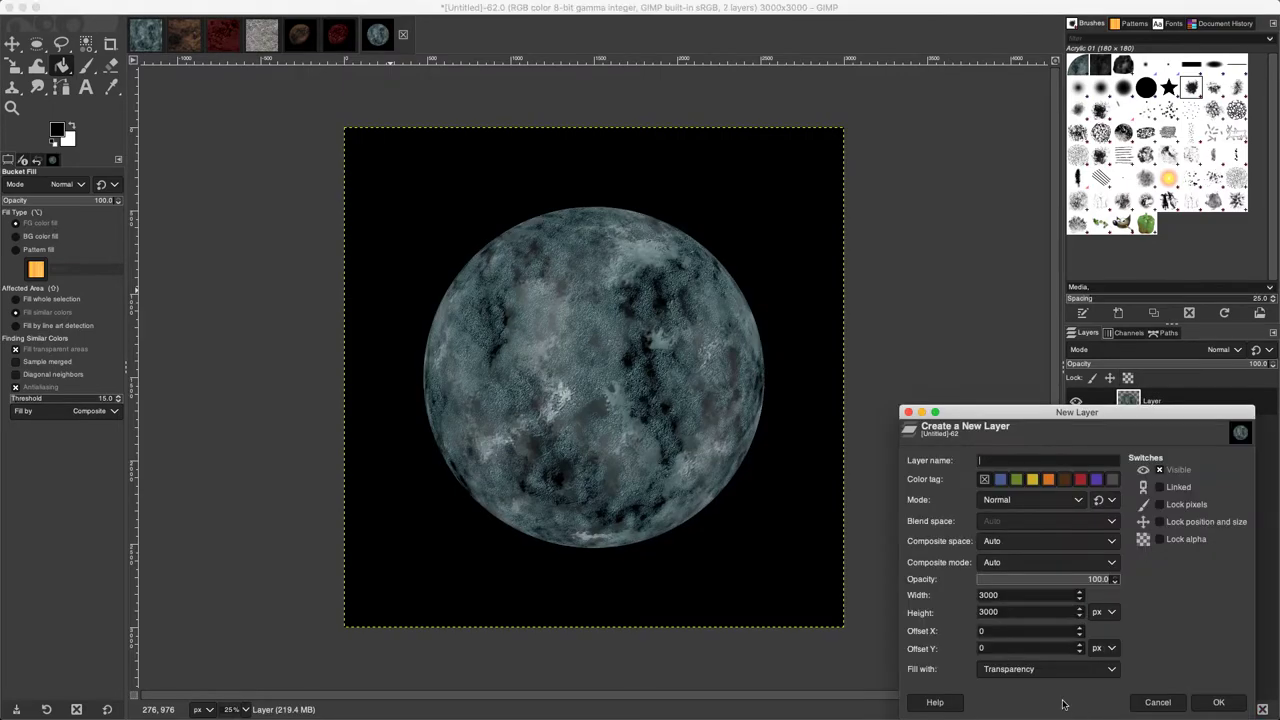
pyautogui.click(1213, 702)
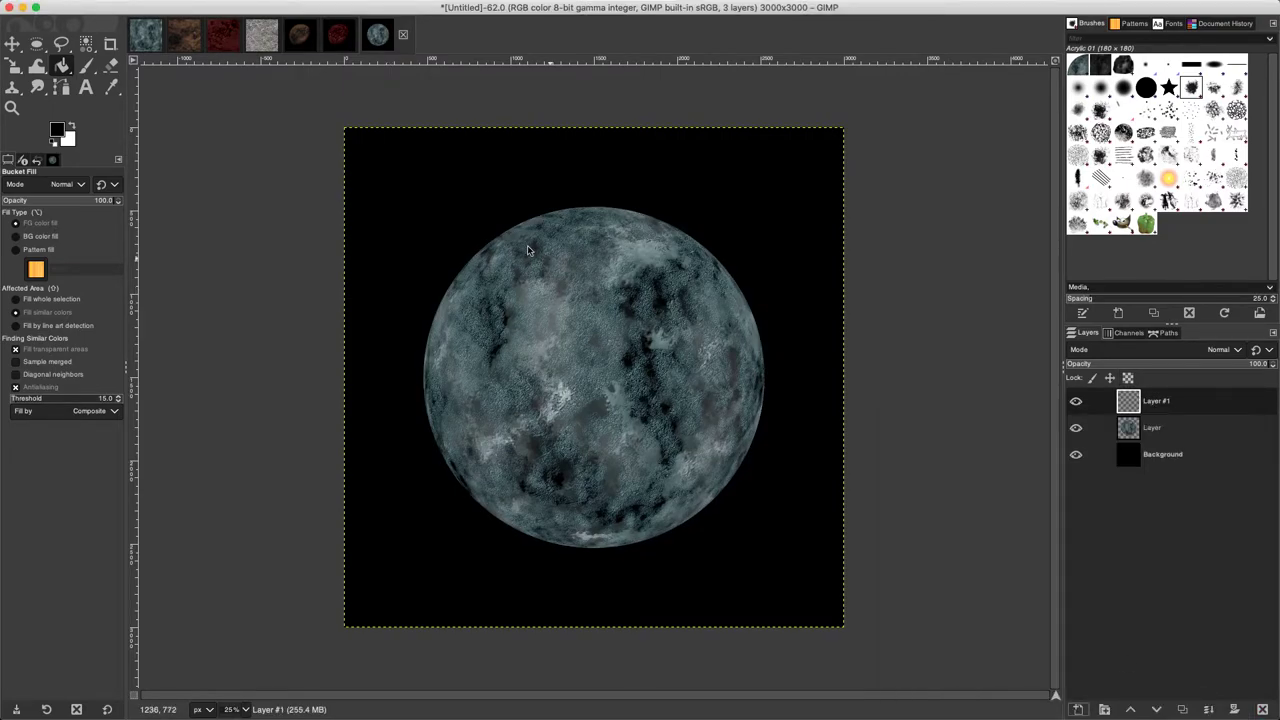
pyautogui.click(85, 48)
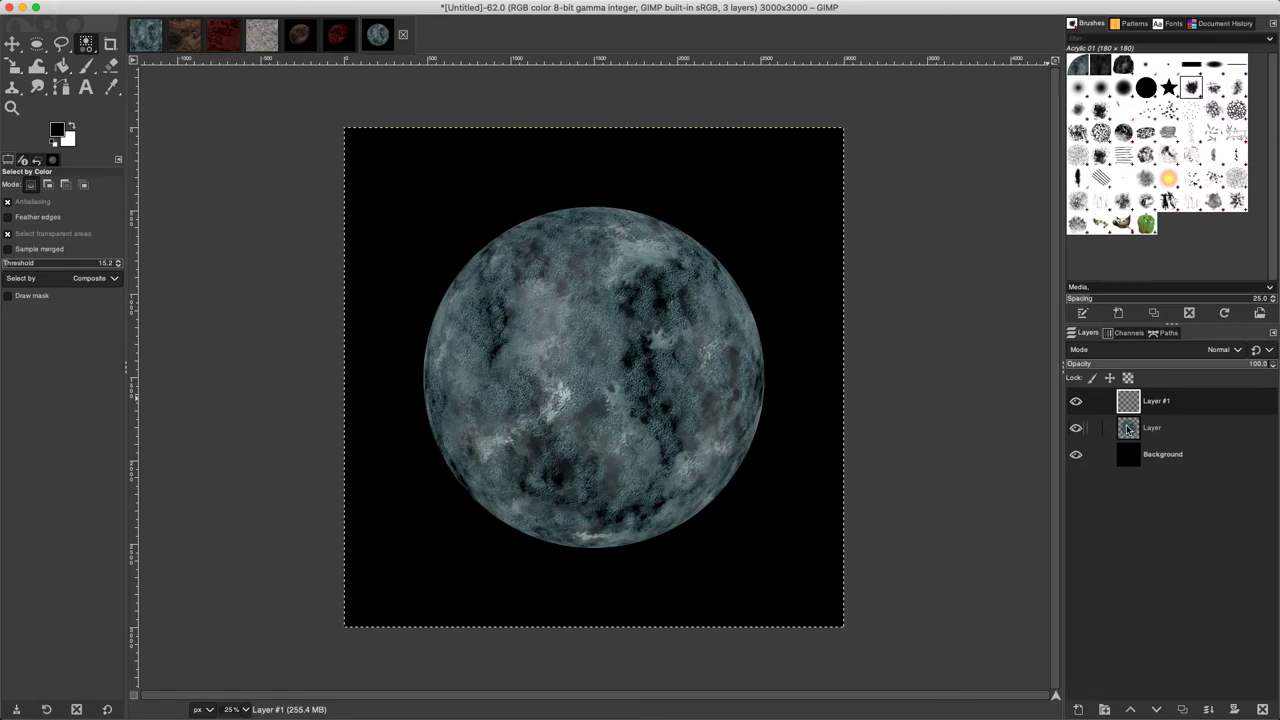
pyautogui.click(1126, 430)
pyautogui.click(806, 306)
pyautogui.press('pageup')
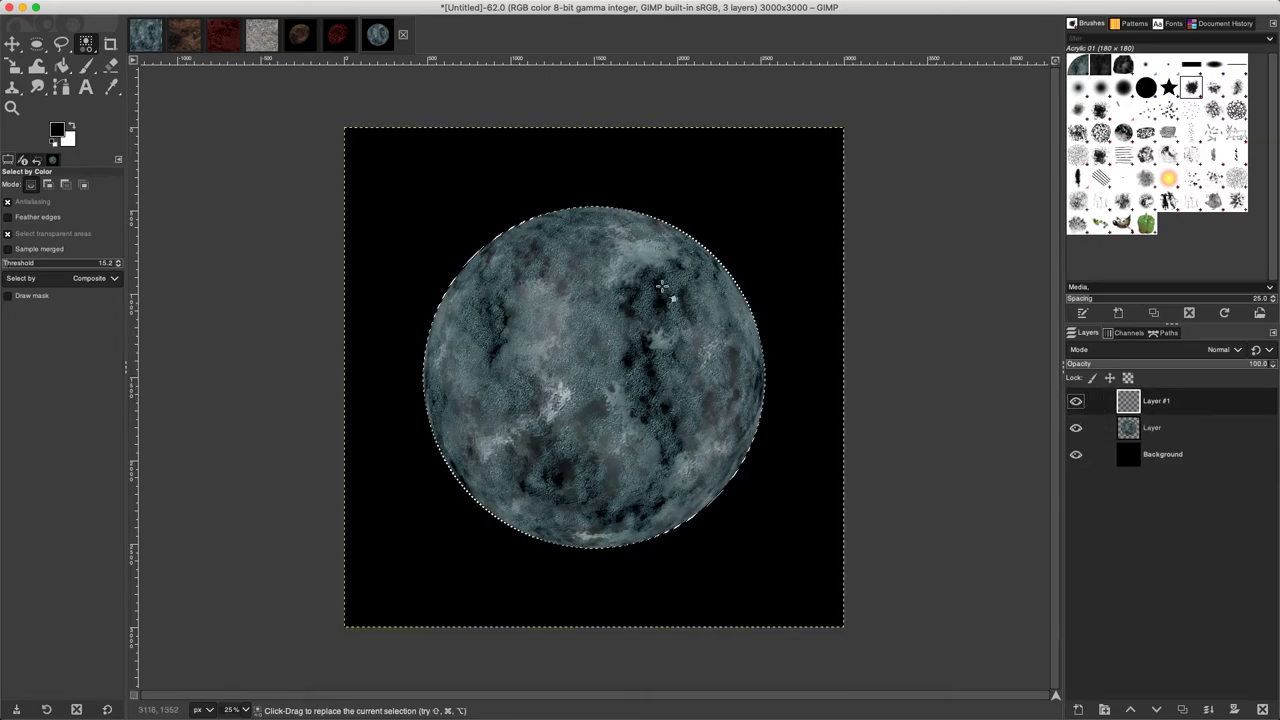
# Invert the selection to outline the planet and turn it into a 20 px border with the Smooth style
pyautogui.click(166, 7)
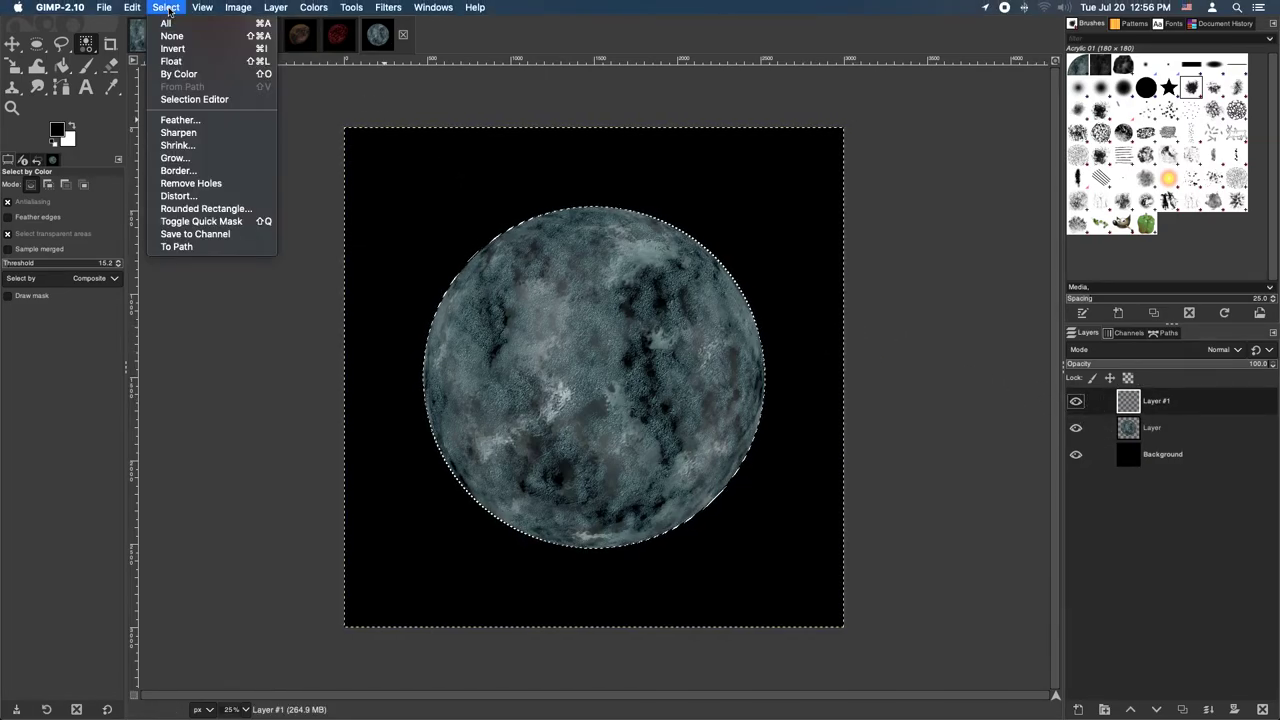
pyautogui.click(172, 49)
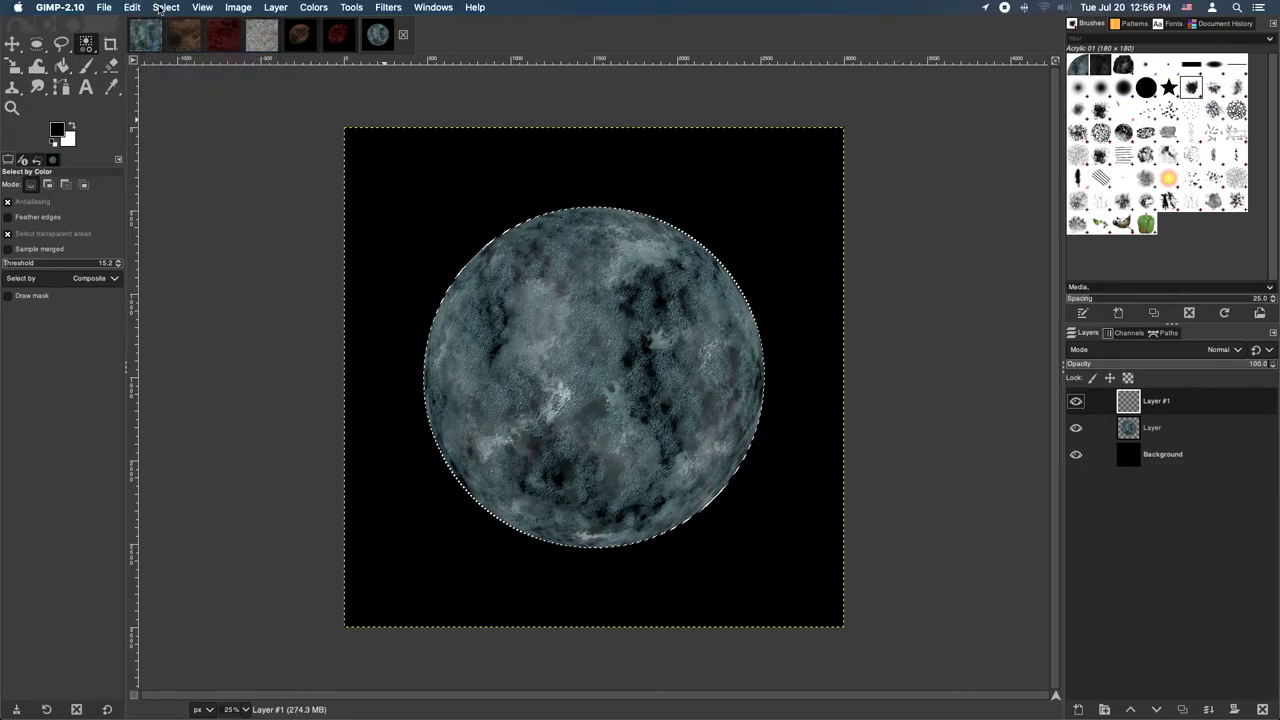
pyautogui.click(166, 7)
pyautogui.click(194, 171)
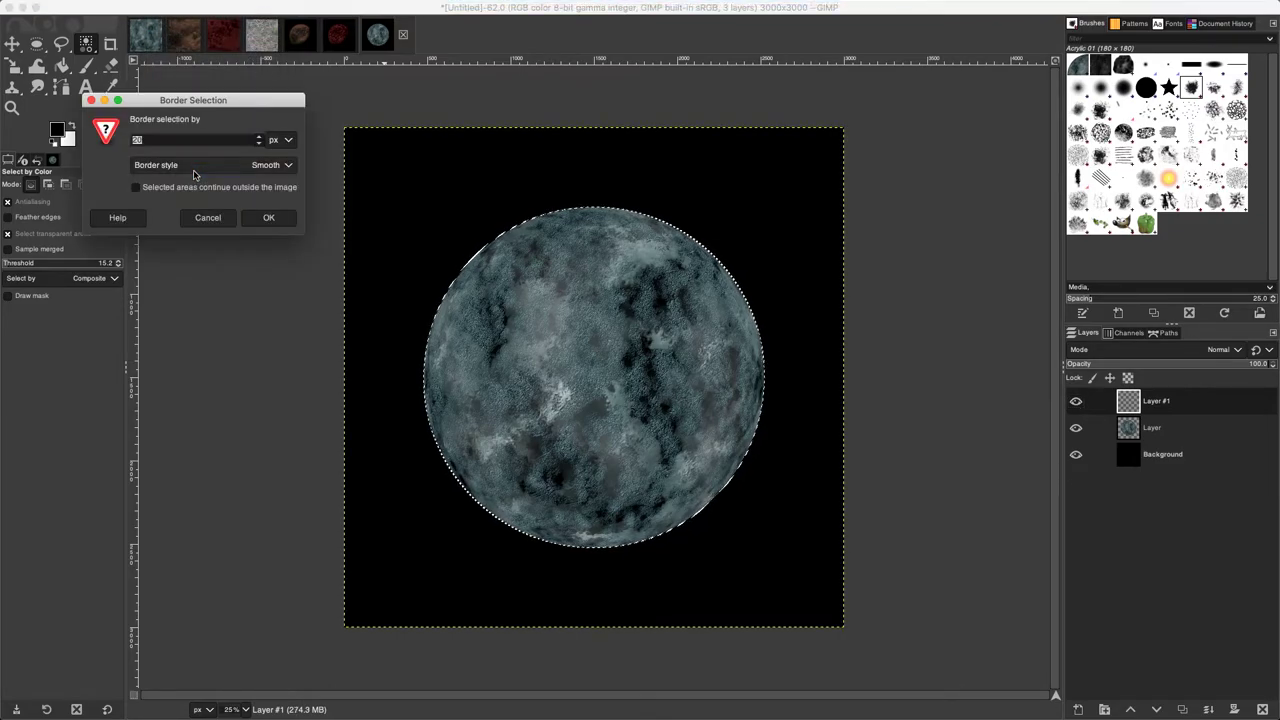
pyautogui.click(262, 221)
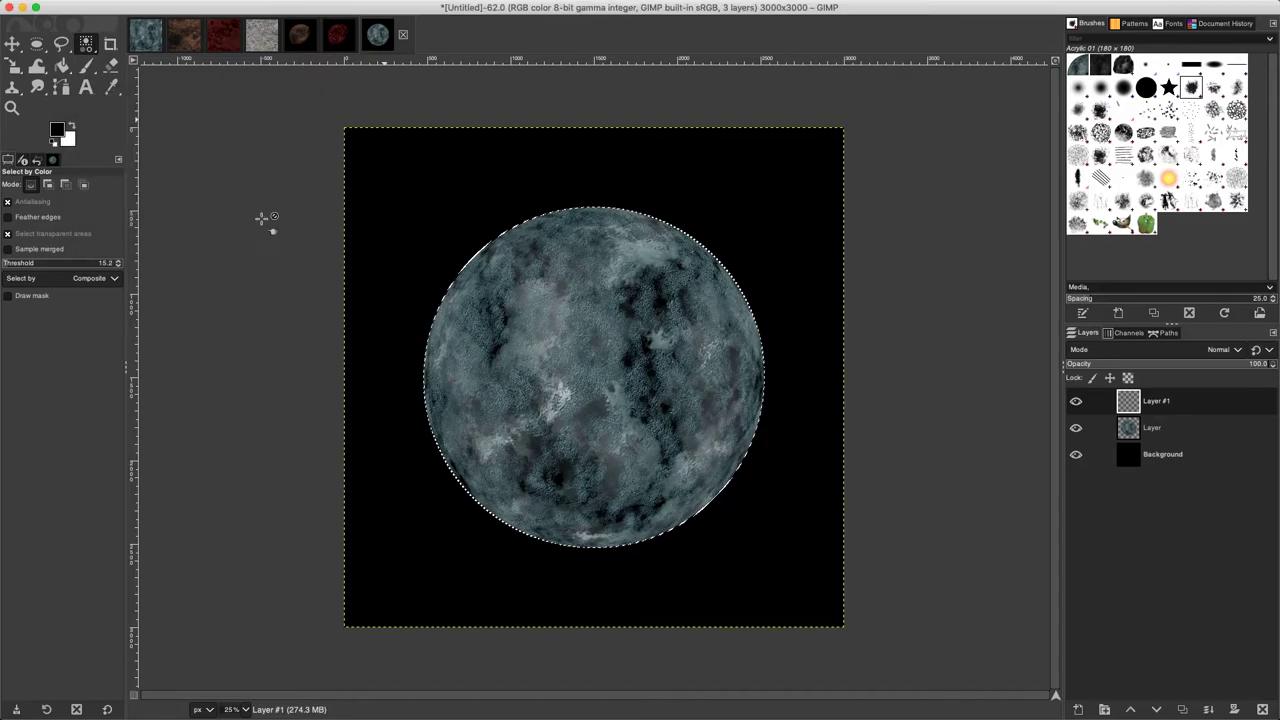
# Fill the border selection around the planet with a muted teal on the new layer and deselect everything
pyautogui.click(64, 67)
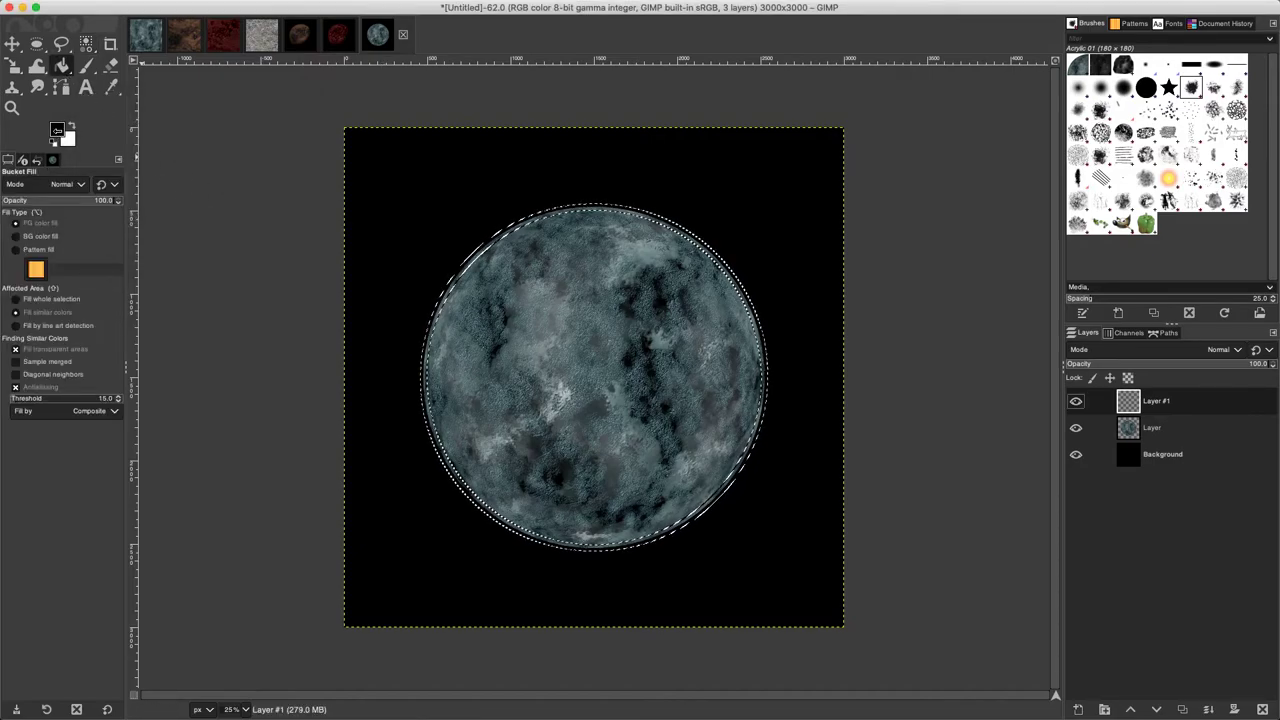
pyautogui.click(57, 131)
pyautogui.click(255, 164)
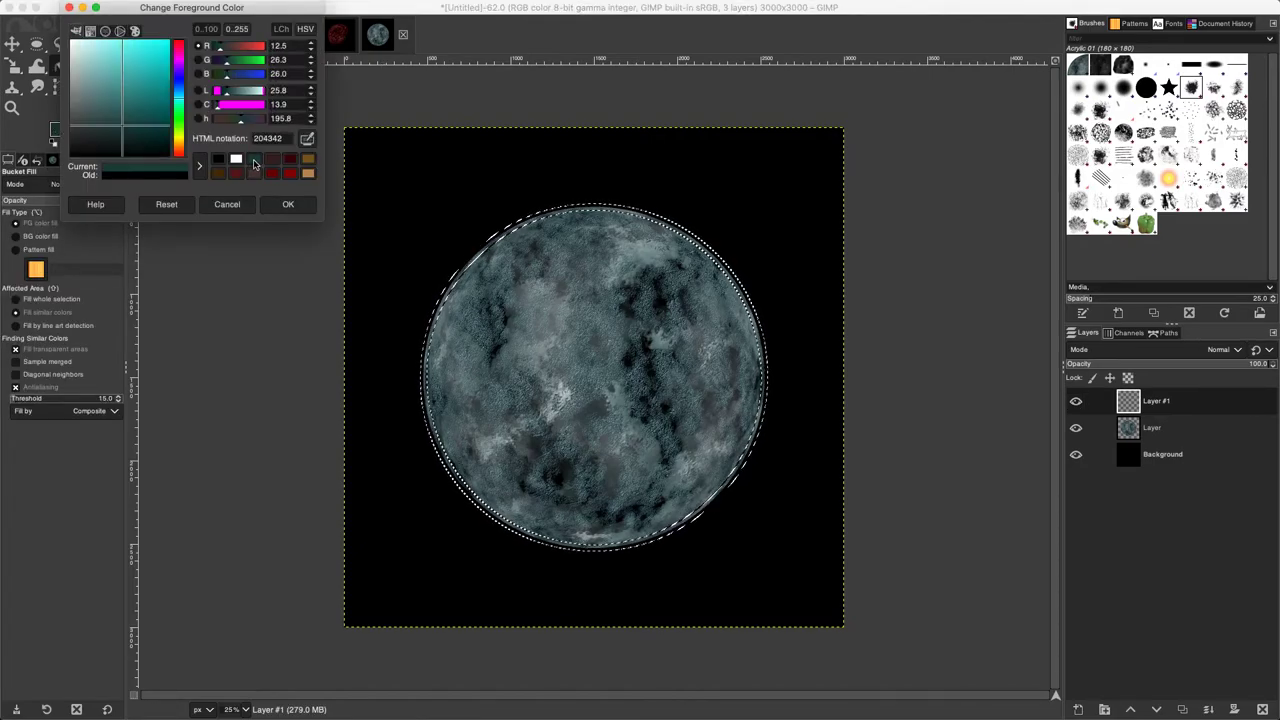
pyautogui.moveTo(116, 121); pyautogui.dragTo(104, 113)
pyautogui.click(295, 206)
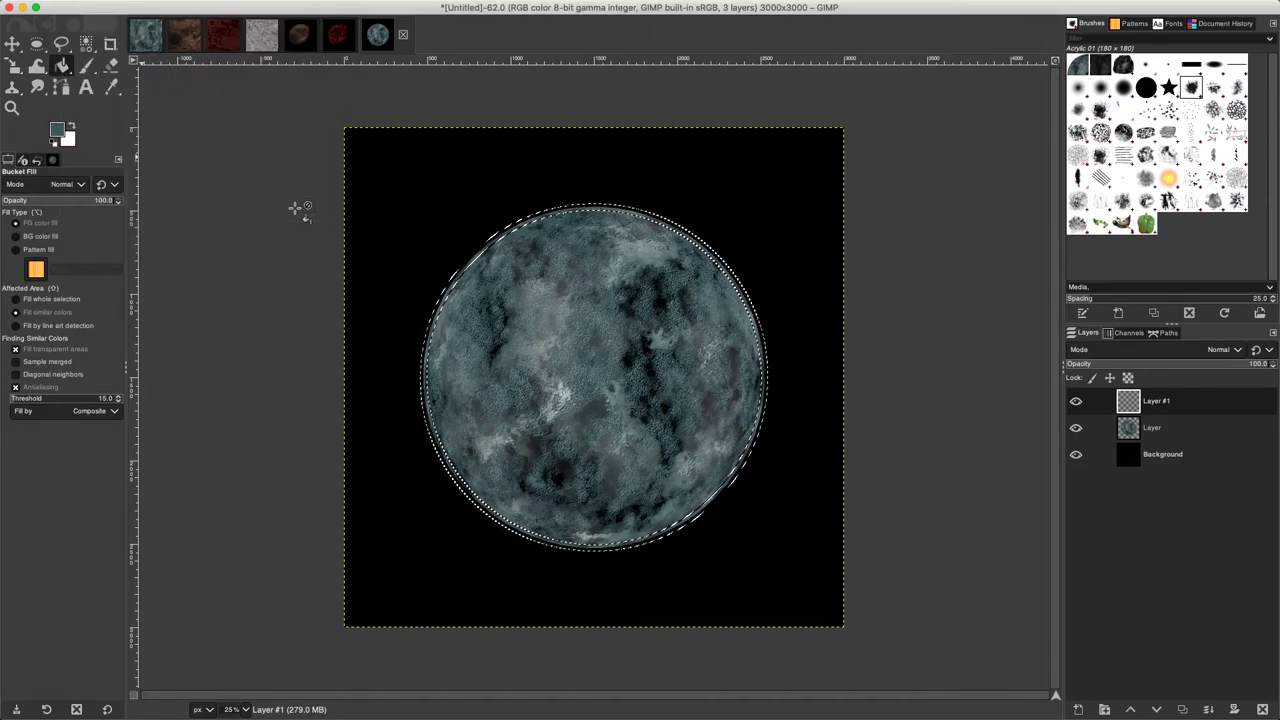
pyautogui.click(483, 255)
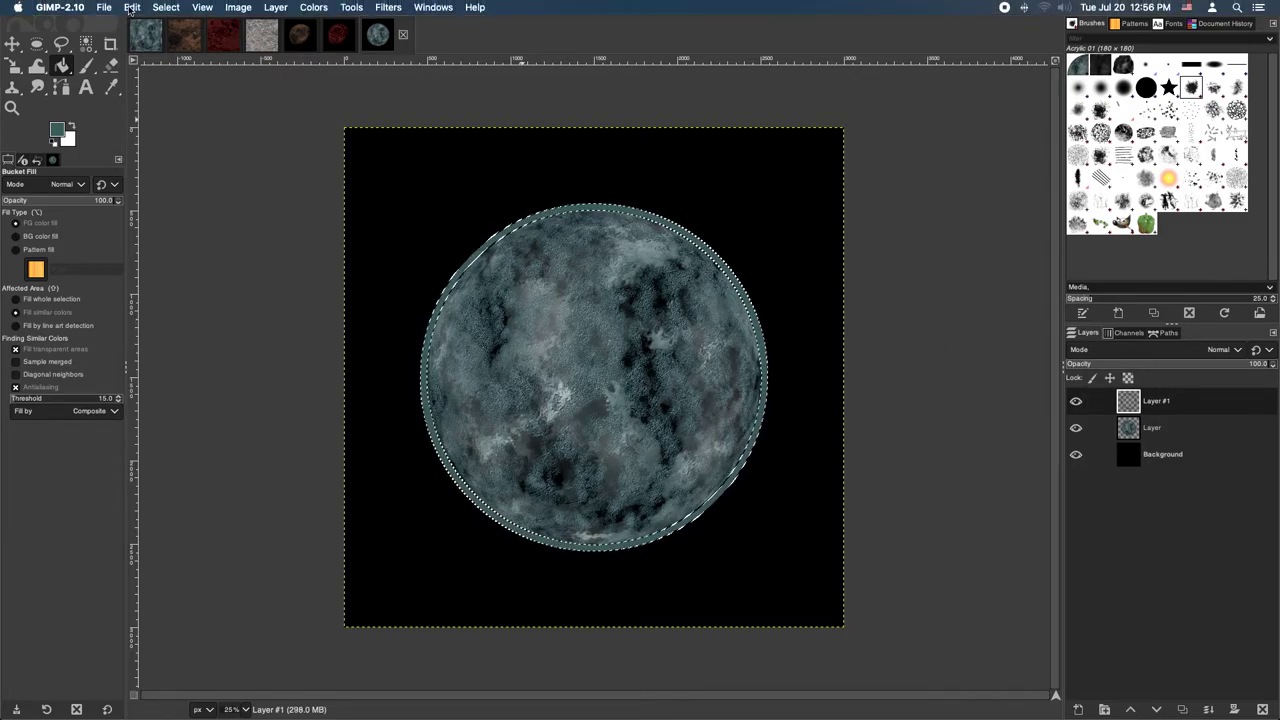
pyautogui.click(166, 7)
pyautogui.click(180, 42)
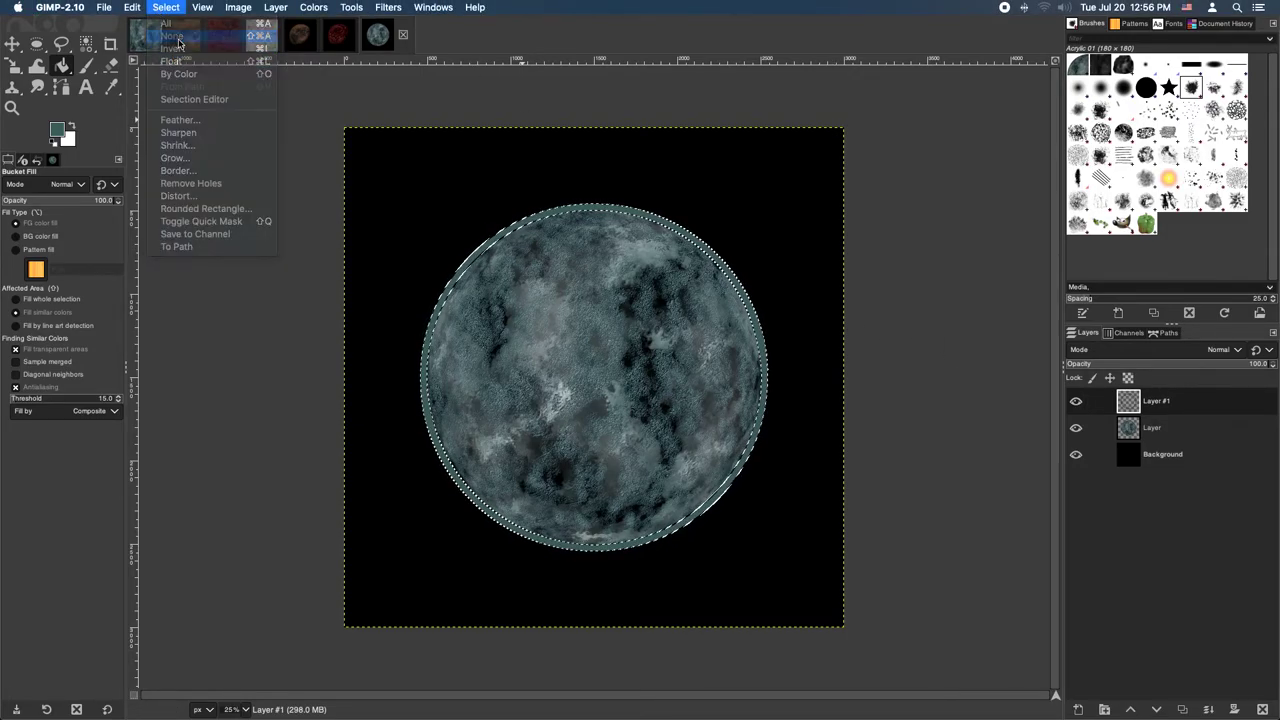
# Apply a Gaussian Blur of 77.80 in X and Y to the teal ring and set its layer's opacity to 68.7
pyautogui.click(351, 7)
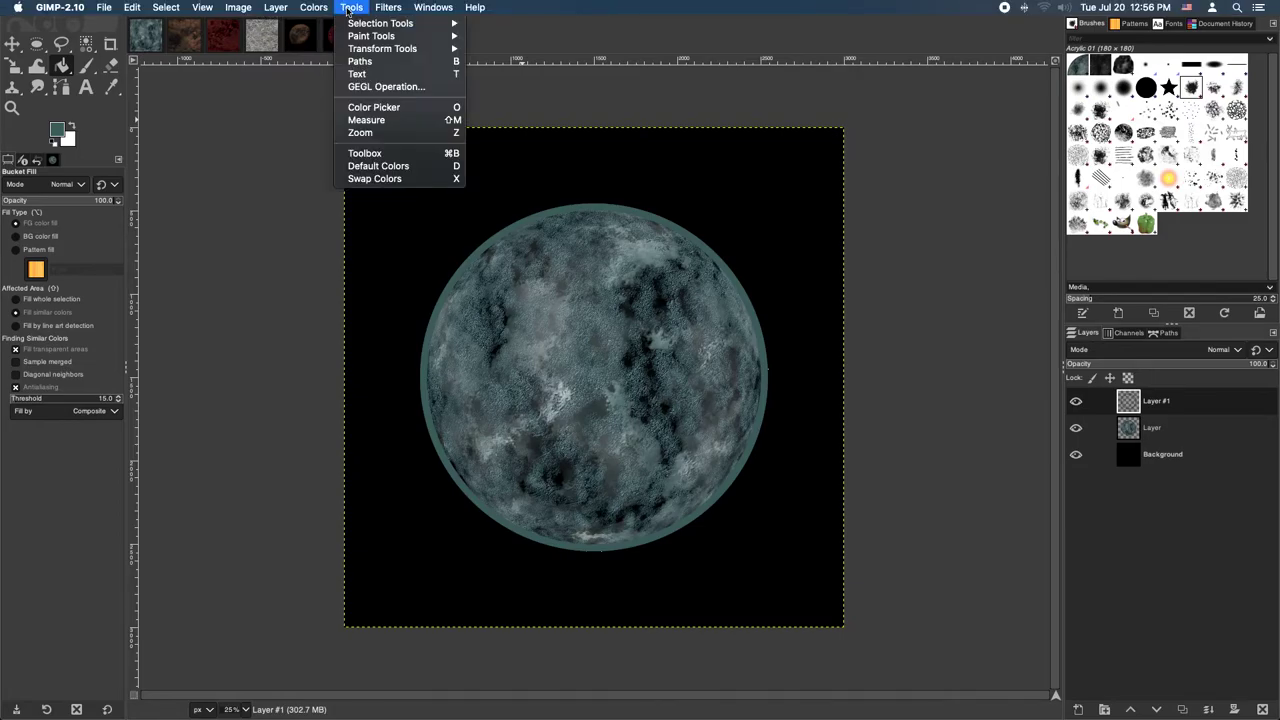
pyautogui.moveTo(388, 7)
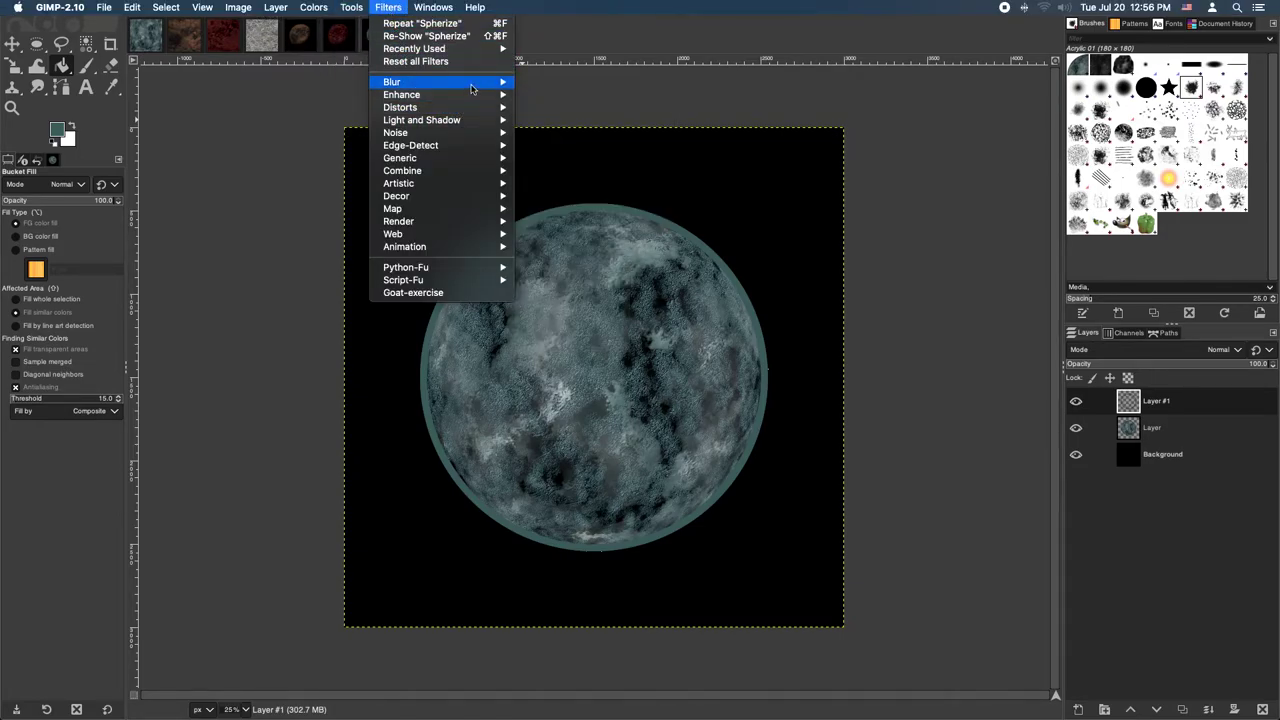
pyautogui.moveTo(470, 82)
pyautogui.click(559, 100)
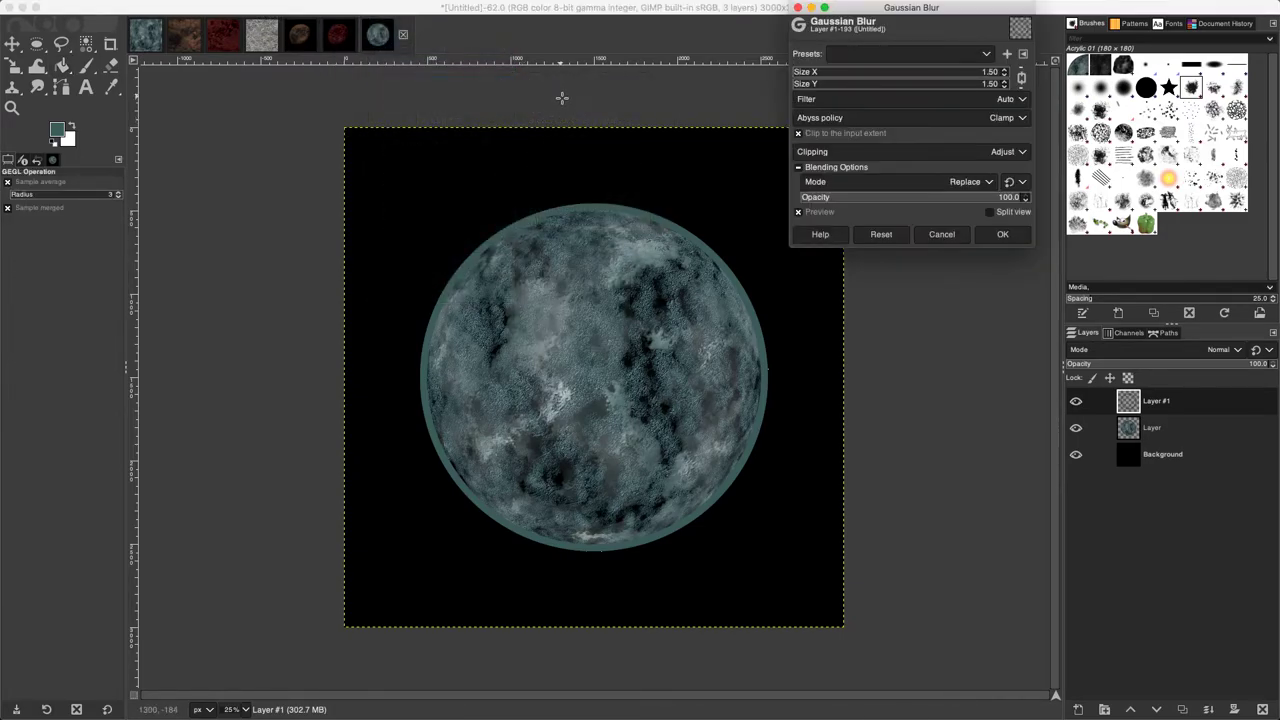
pyautogui.moveTo(881, 84); pyautogui.dragTo(951, 73)
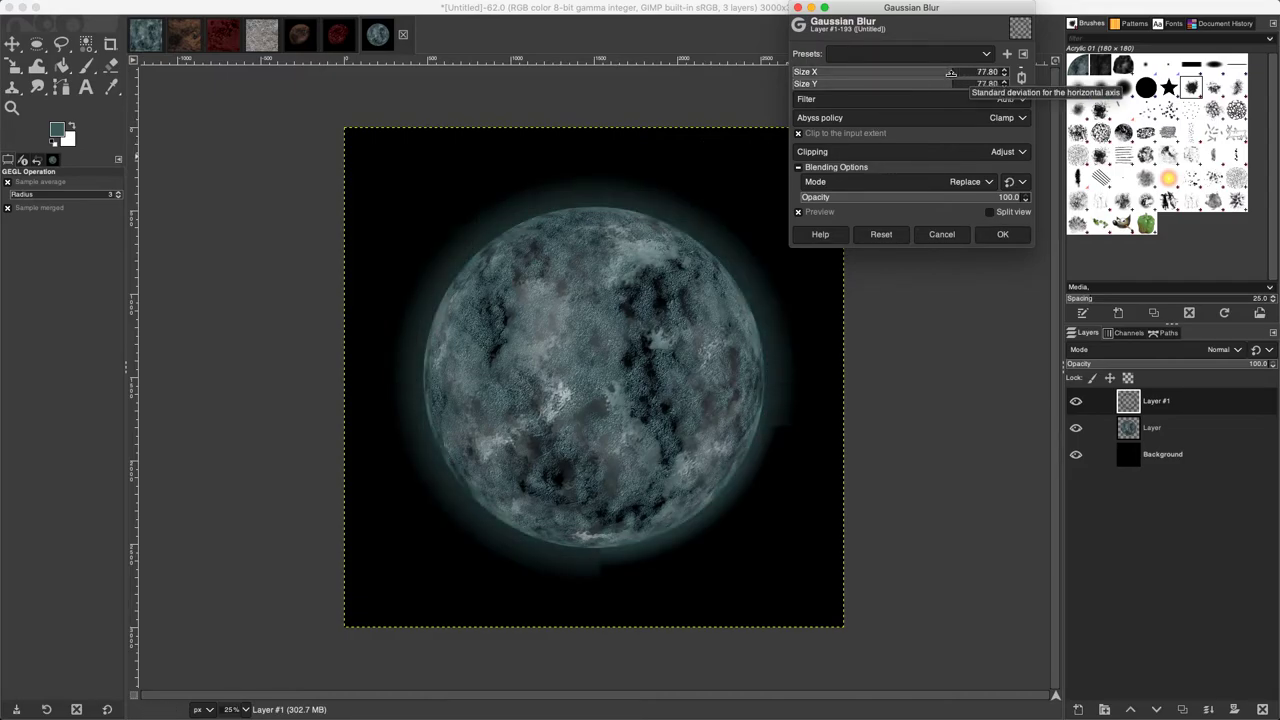
pyautogui.click(1004, 235)
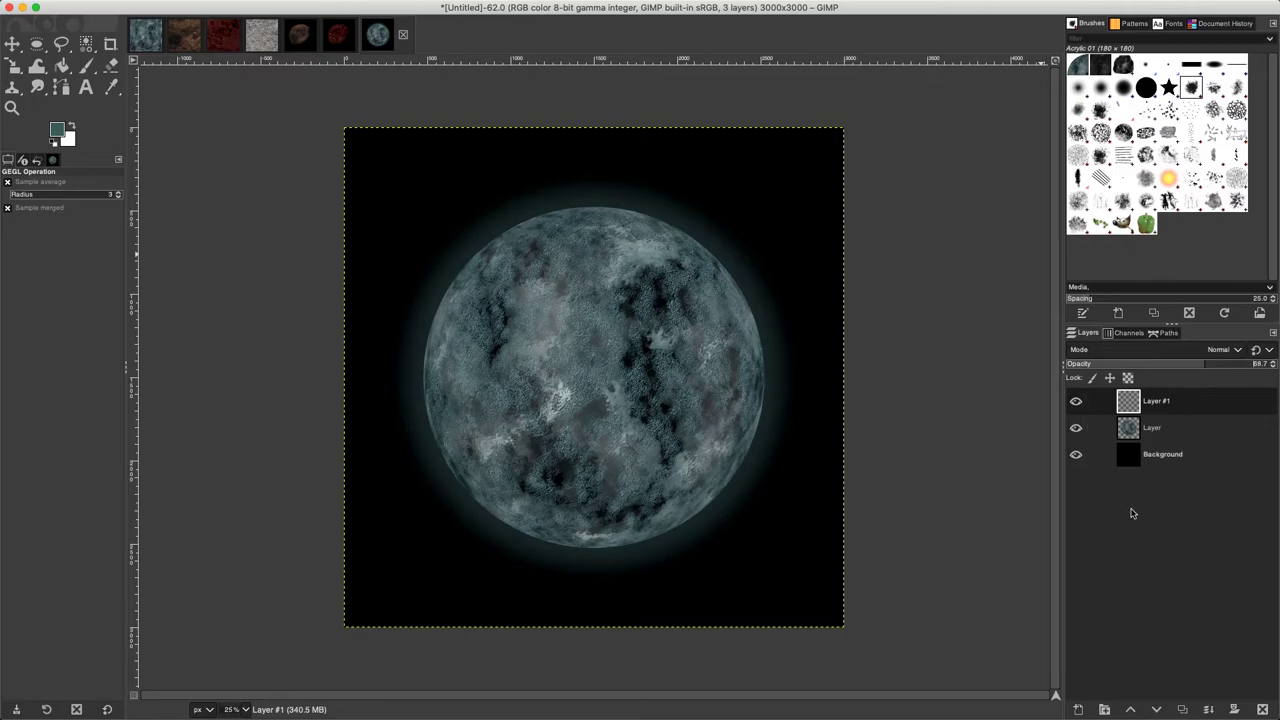
# Add another transparent 3000 × 3000 px layer above the glow and reset the colors to default black and white
pyautogui.click(1079, 709)
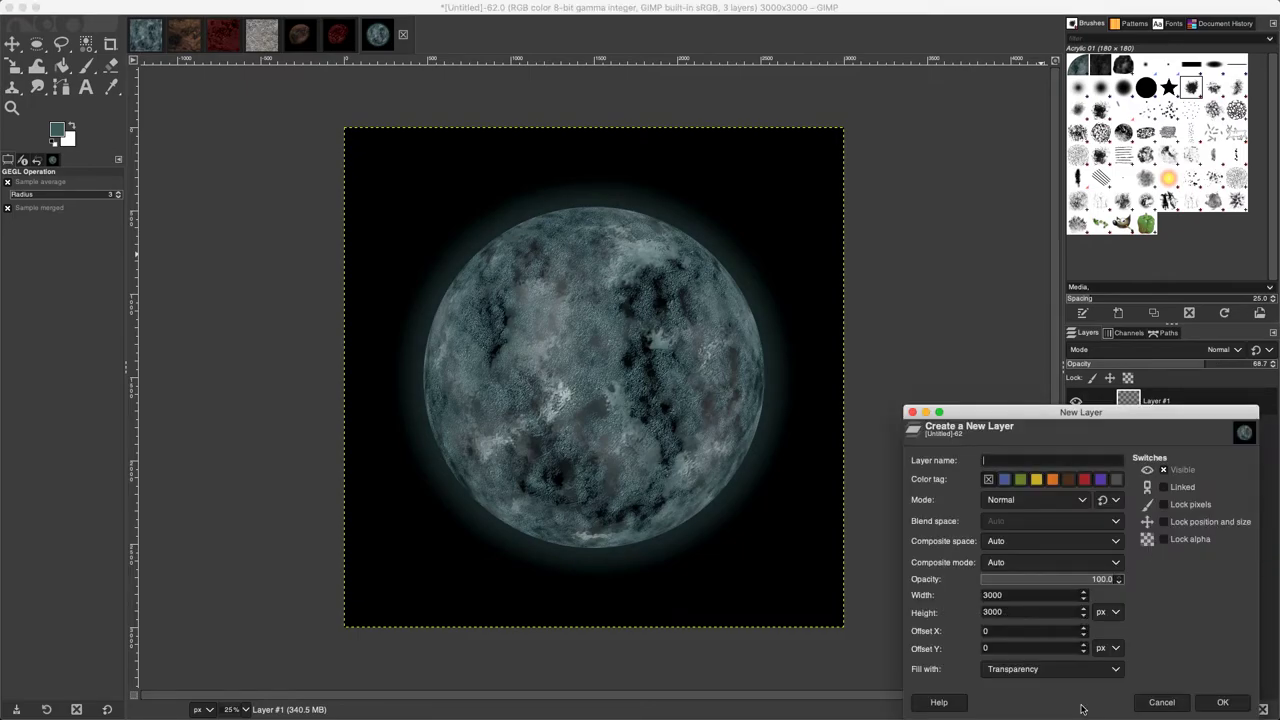
pyautogui.click(1217, 706)
pyautogui.click(55, 144)
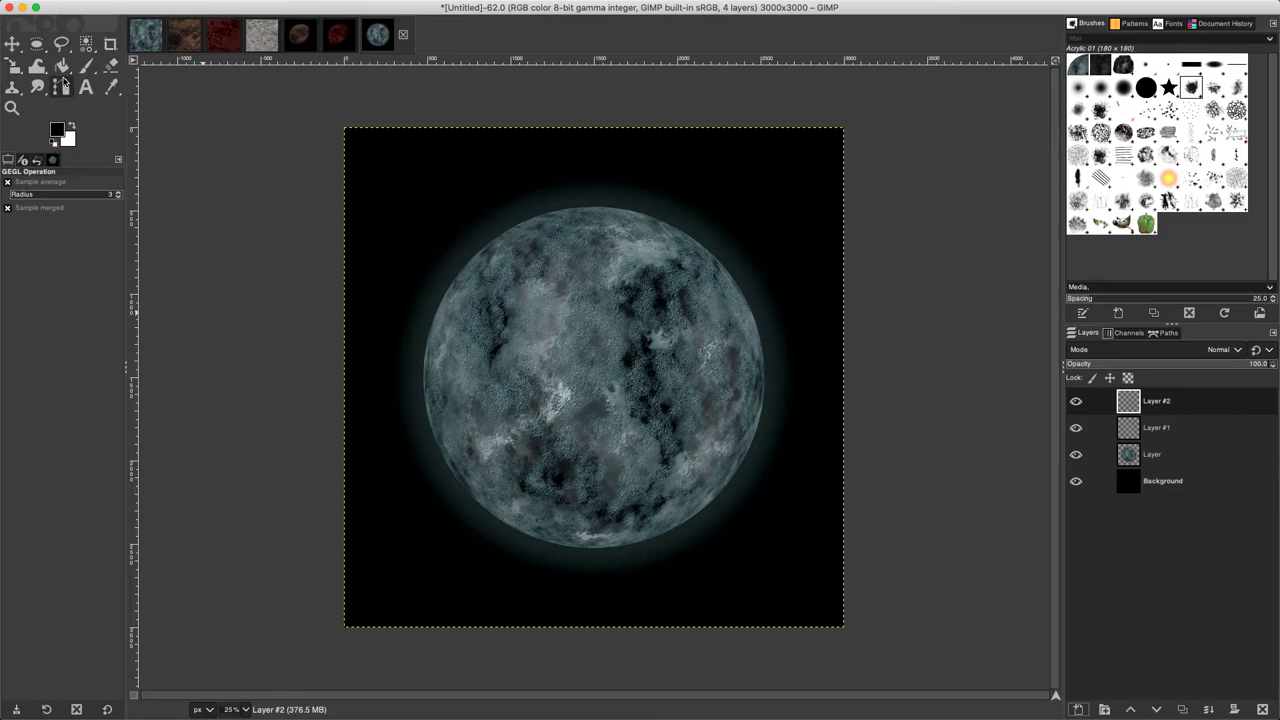
# Draw an elliptical selection over the planet's lower right and set its size to 3000 × 3000 px
pyautogui.click(37, 44)
pyautogui.moveTo(560, 317); pyautogui.dragTo(800, 542)
pyautogui.doubleClick(32, 337)
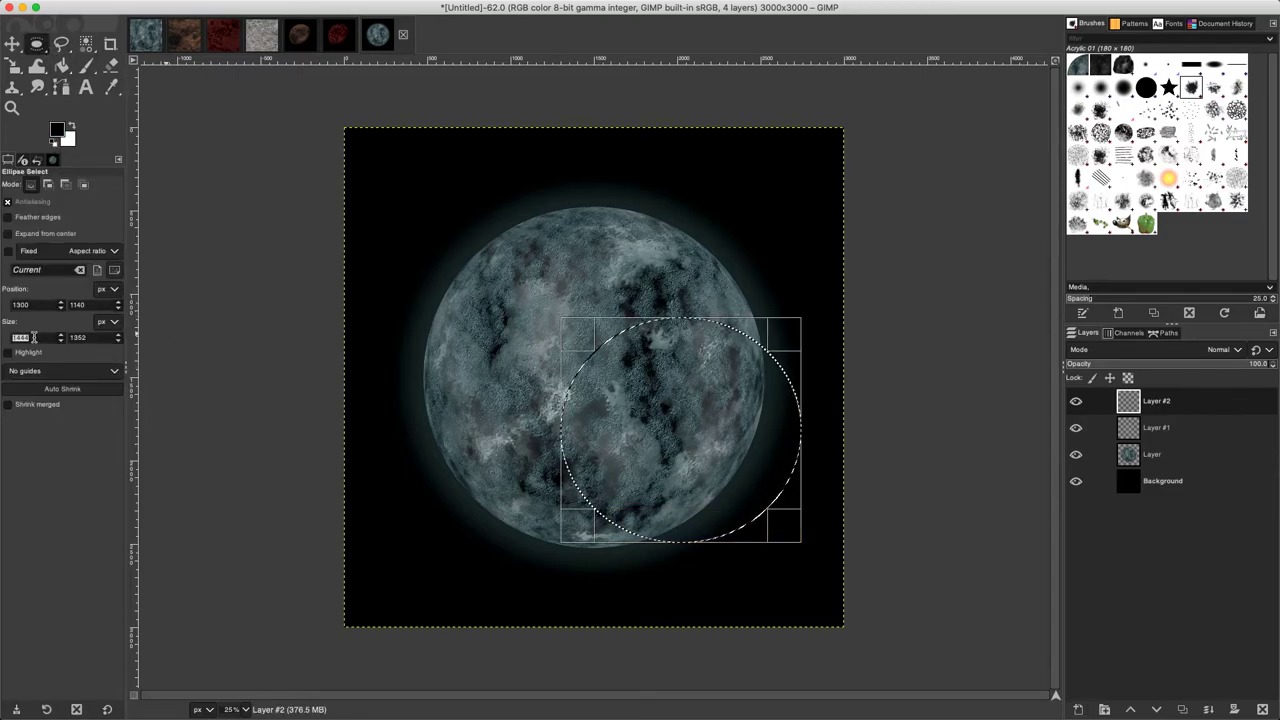
pyautogui.write('3000')
pyautogui.press('Tab')
pyautogui.write('3000')
pyautogui.press('Tab')
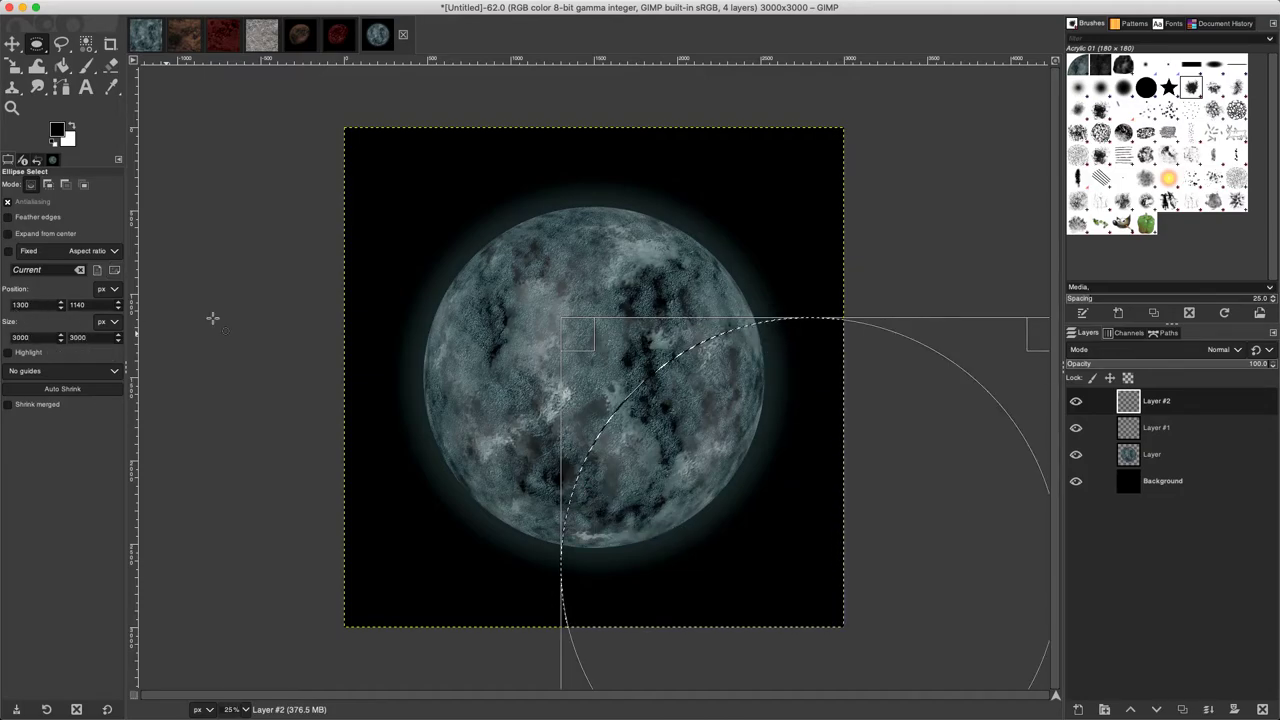
# Position the circular selection at 700, 700 and fill it with black to shade the planet into a crescent
pyautogui.moveTo(661, 428); pyautogui.dragTo(554, 330)
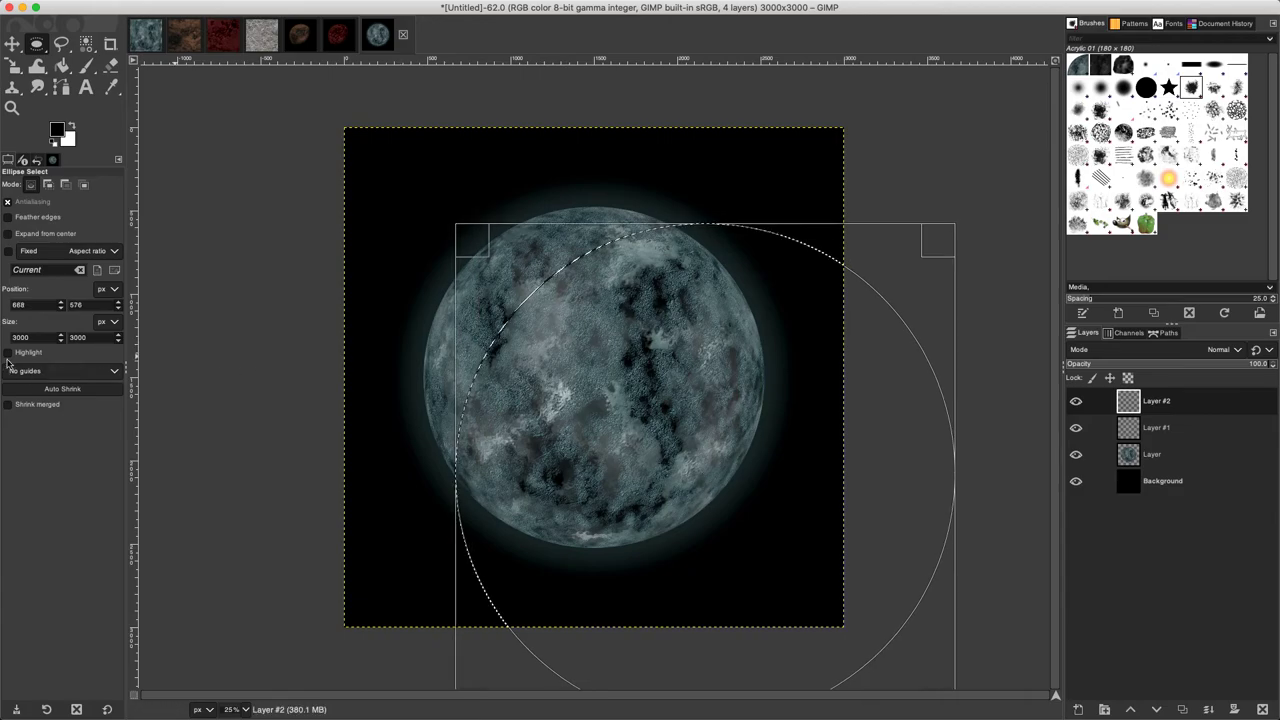
pyautogui.write('700')
pyautogui.press('Tab')
pyautogui.write('700')
pyautogui.press('Return')
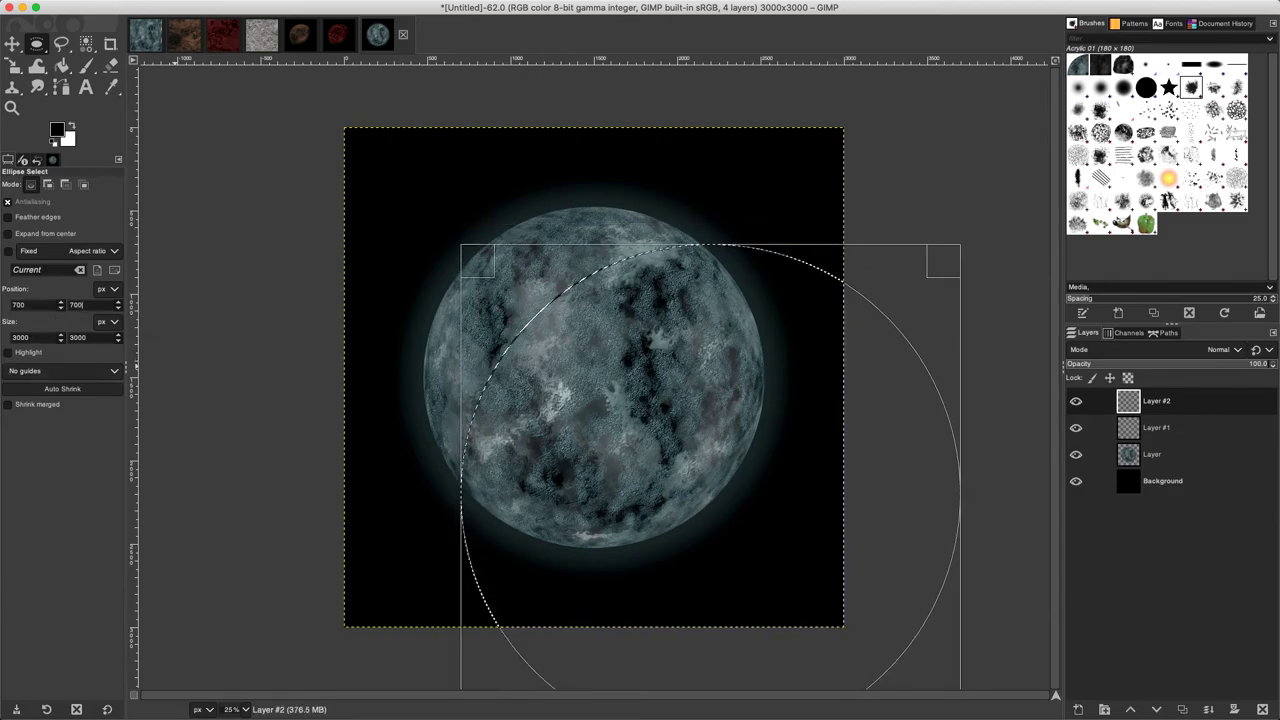
pyautogui.click(63, 66)
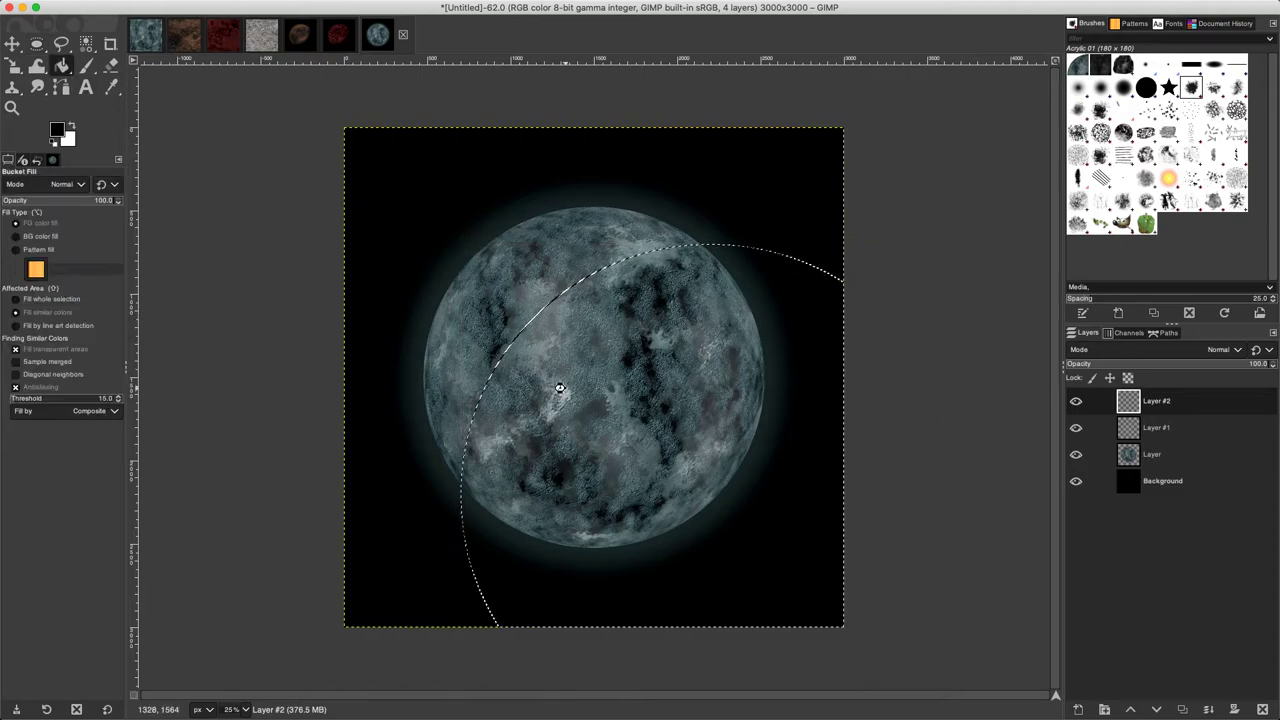
pyautogui.click(468, 370)
# Draw an elliptical selection over the lit crescent and size it to 2500 × 2500 px
pyautogui.press('e')
pyautogui.moveTo(378, 170); pyautogui.dragTo(682, 440)
pyautogui.tripleClick(35, 337)
pyautogui.write('2500')
pyautogui.press('Tab')
pyautogui.write('25')
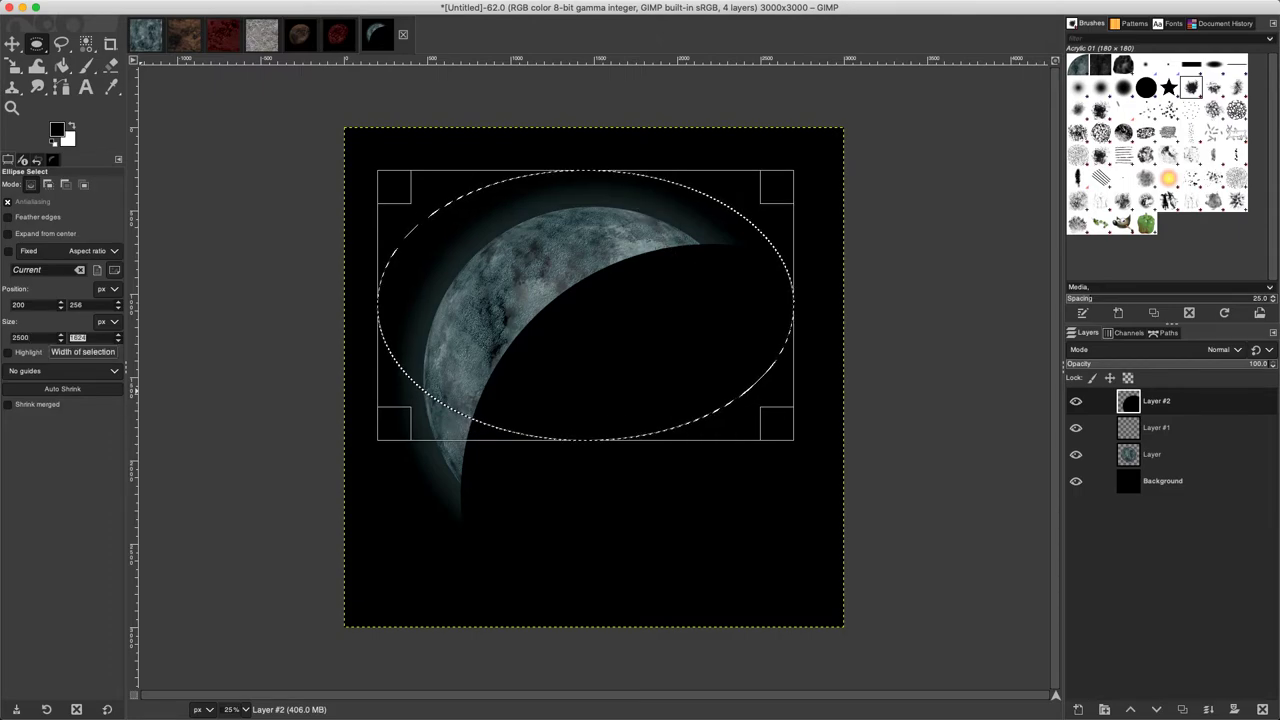
pyautogui.write('00')
# Move the circular selection to position -250, -250
pyautogui.tripleClick(36, 305)
pyautogui.write('-250')
pyautogui.press('Tab')
pyautogui.write('-250')
pyautogui.press('Return')
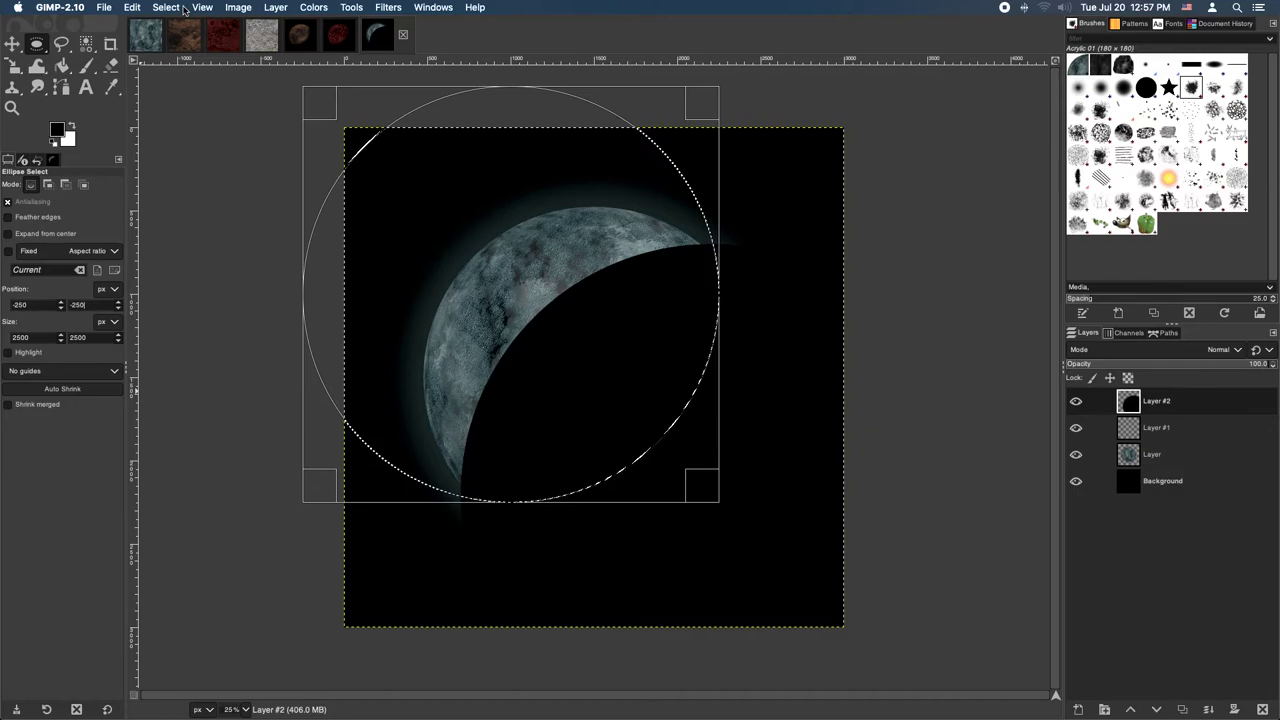
# Try clearing the selected circle from the black shadow layer and deselecting, and undo both actions
pyautogui.click(134, 8)
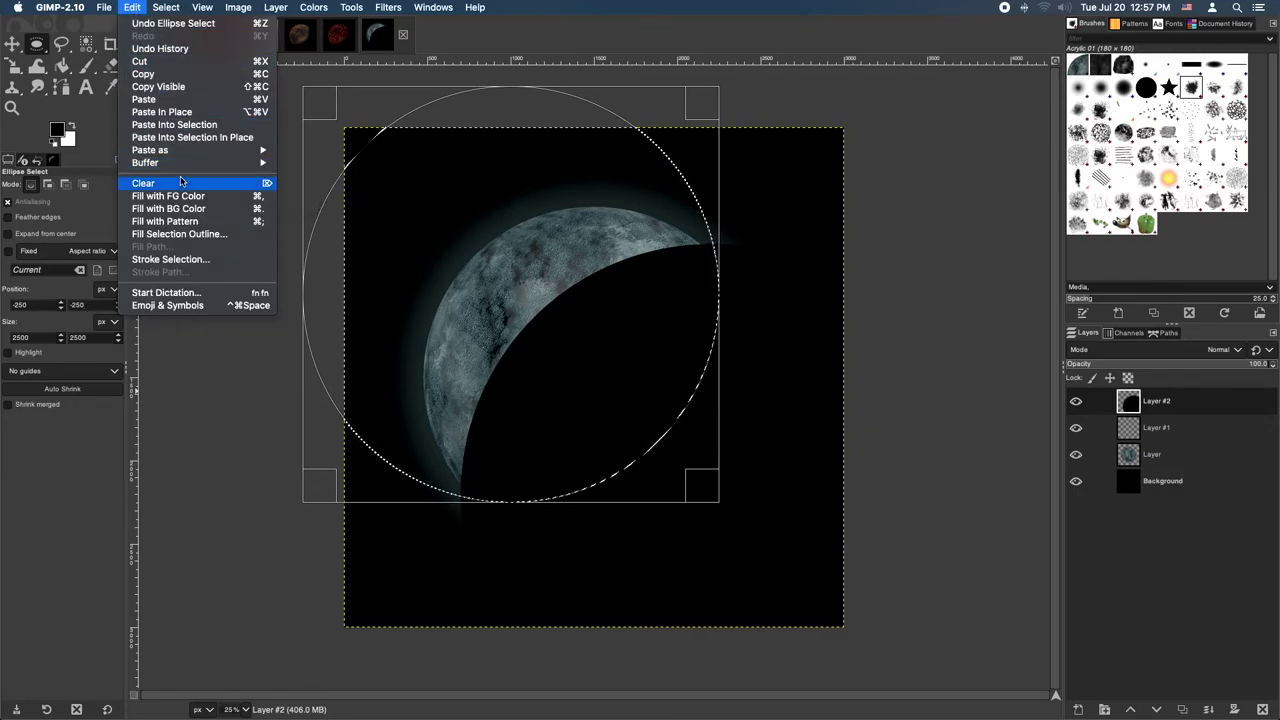
pyautogui.click(143, 183)
pyautogui.click(166, 7)
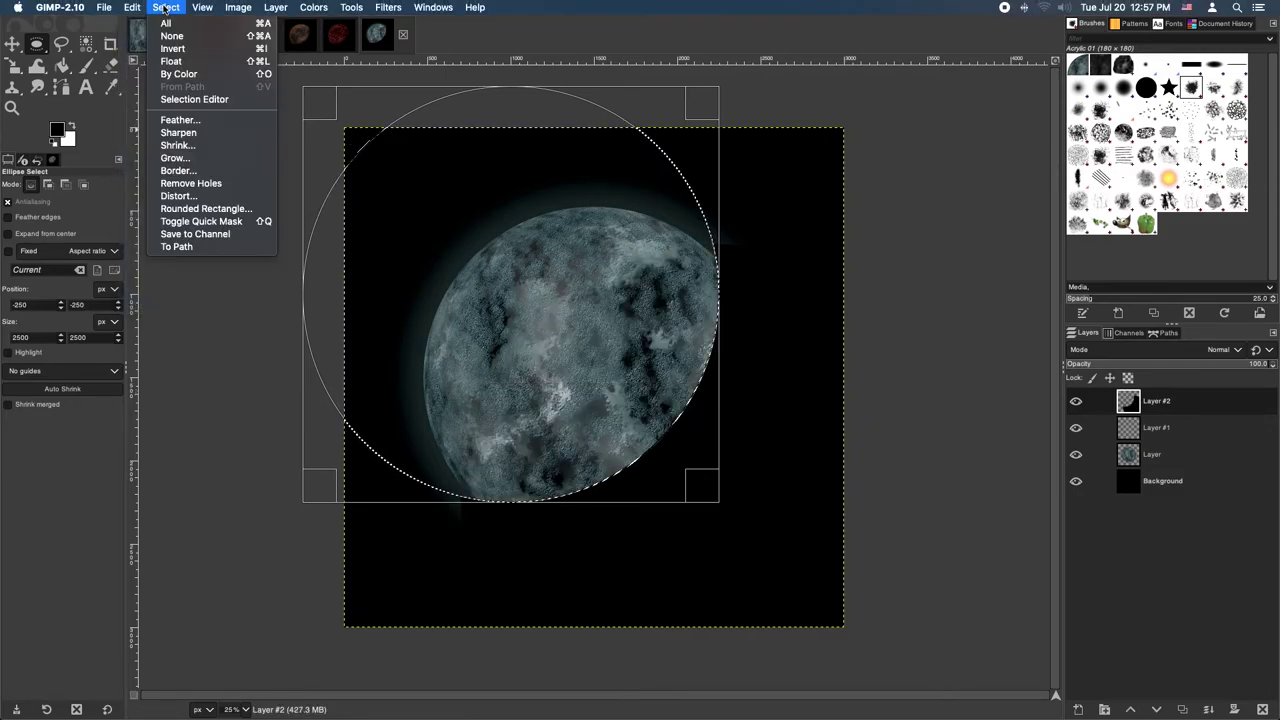
pyautogui.click(192, 38)
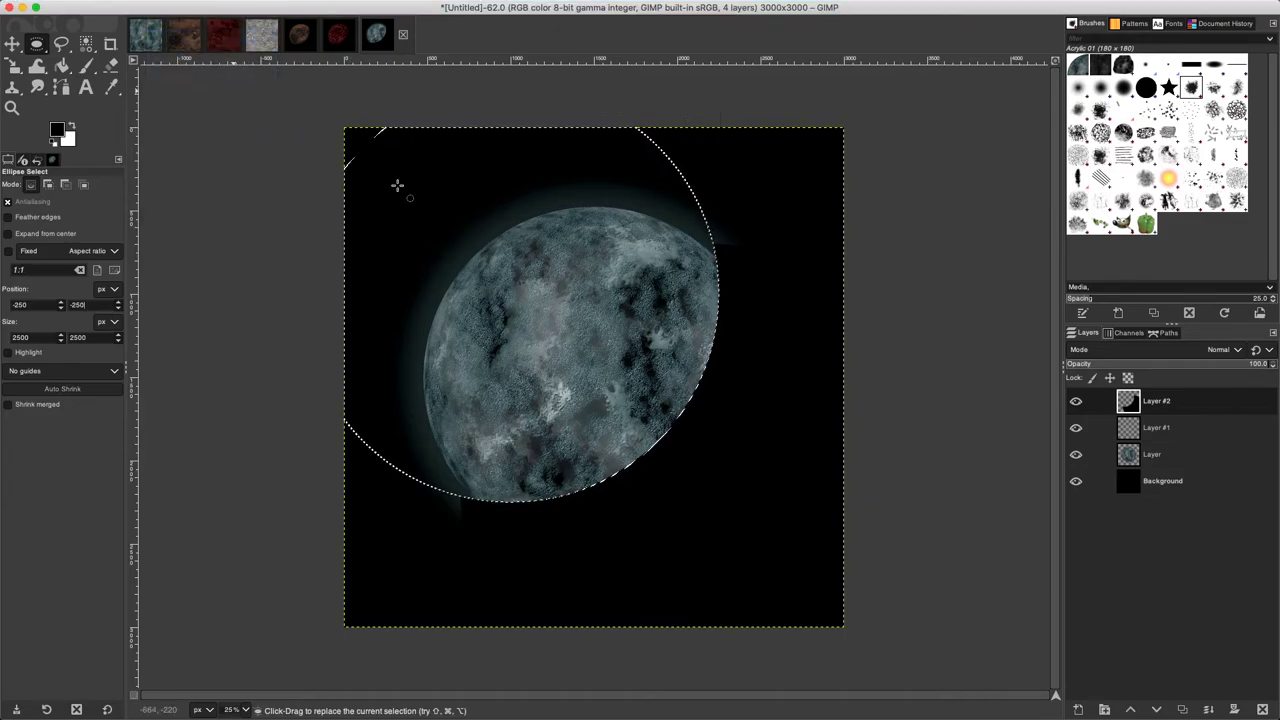
pyautogui.press('super+z')
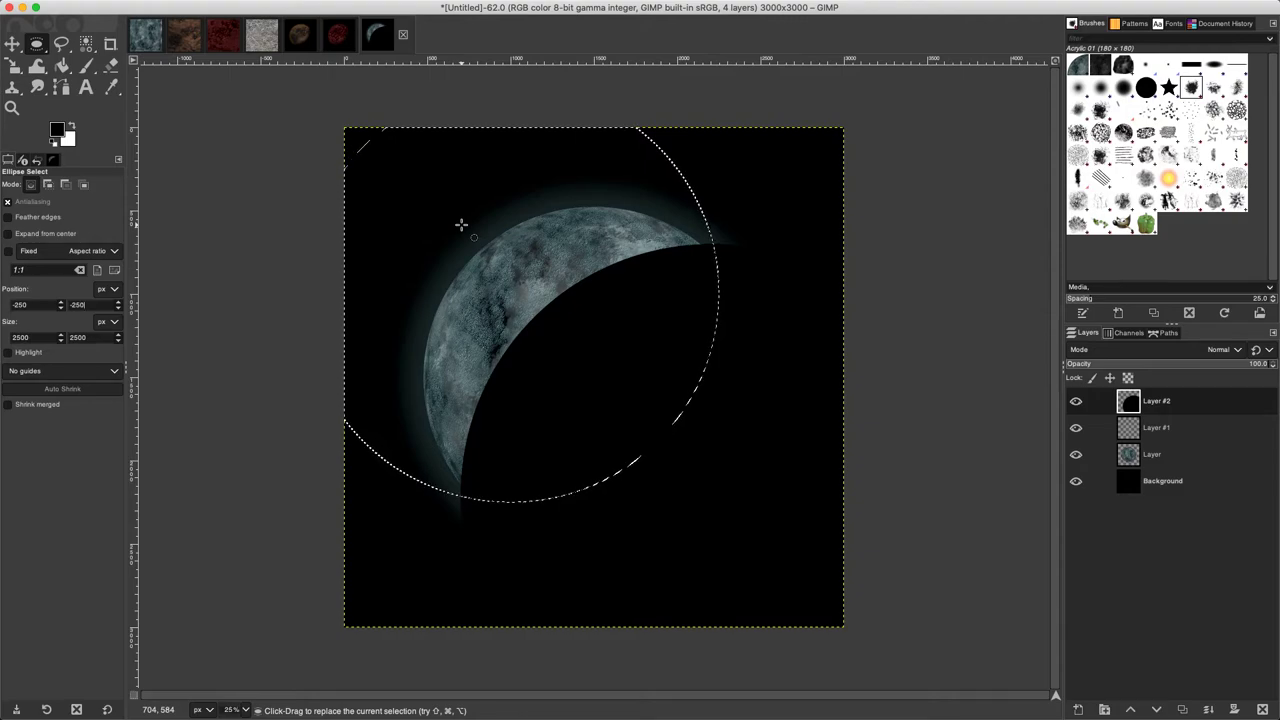
# Draw a new elliptical selection starting near the image's upper-left corner at 180, 212 and set its size to 2500 × 2500 px
pyautogui.moveTo(468, 238); pyautogui.dragTo(589, 367)
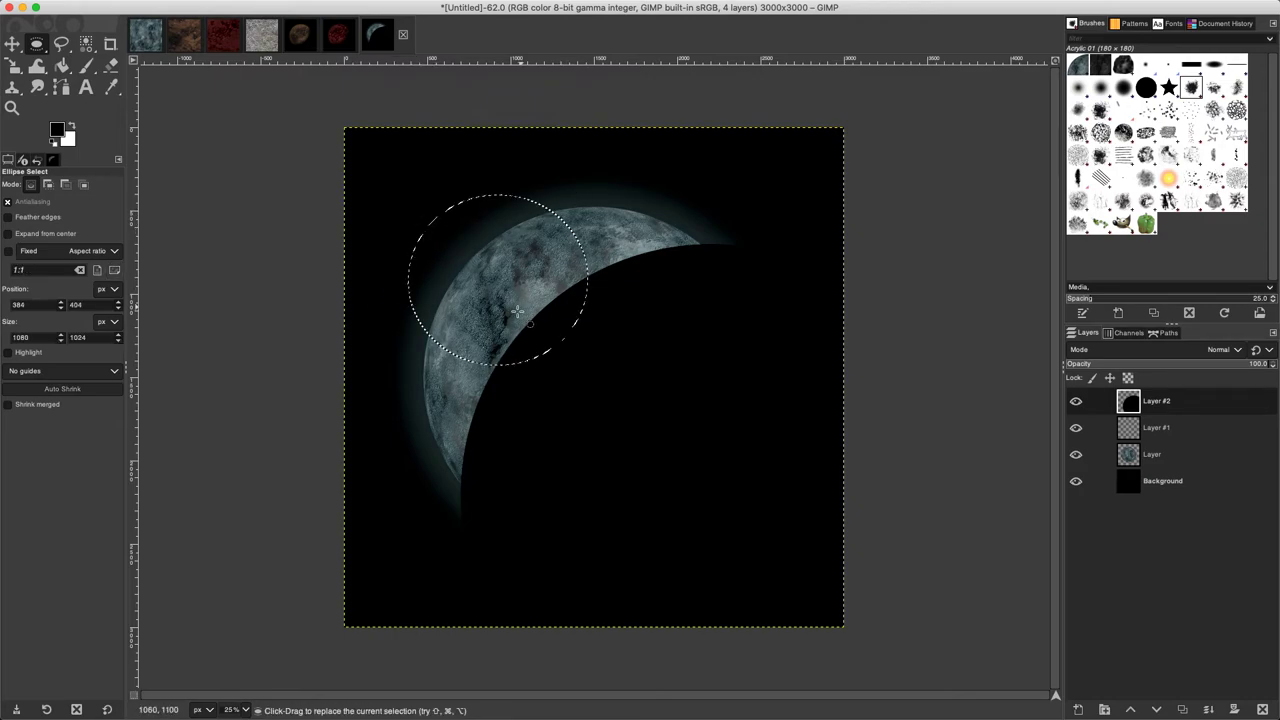
pyautogui.moveTo(374, 163); pyautogui.dragTo(677, 465)
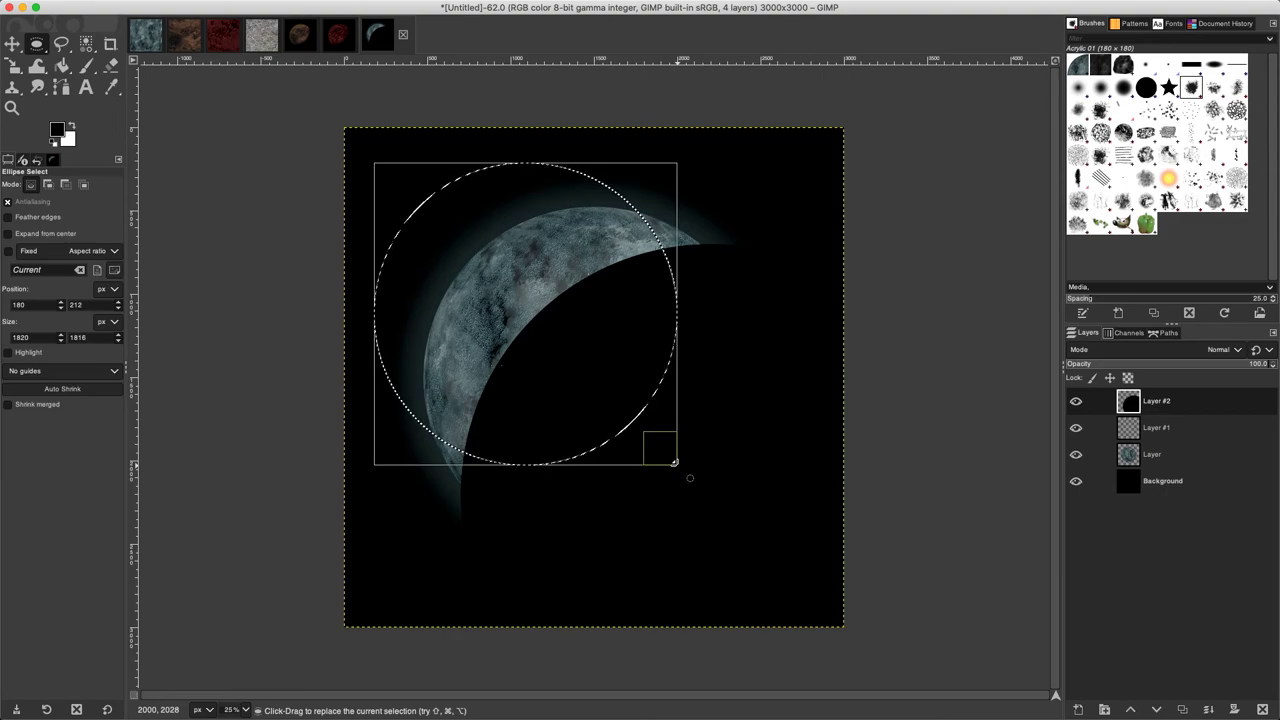
pyautogui.doubleClick(35, 340)
pyautogui.write('2500')
pyautogui.press('Tab')
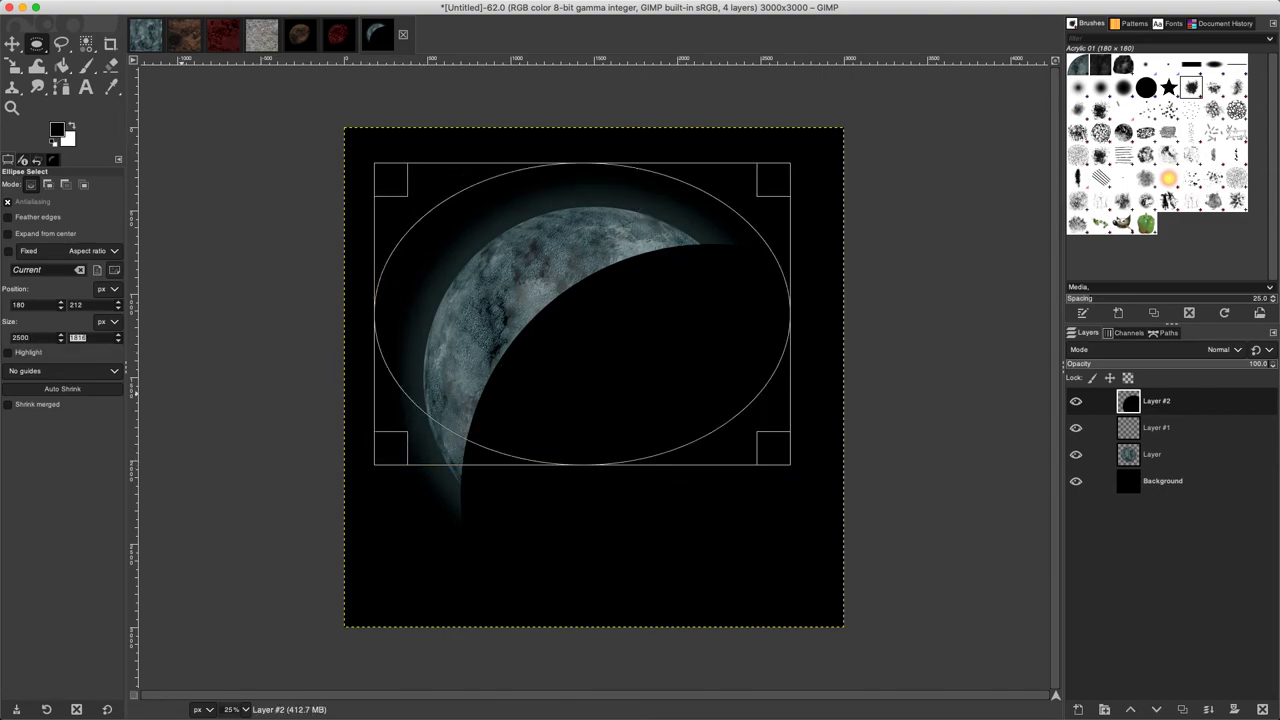
pyautogui.write('2500')
pyautogui.press('Return')
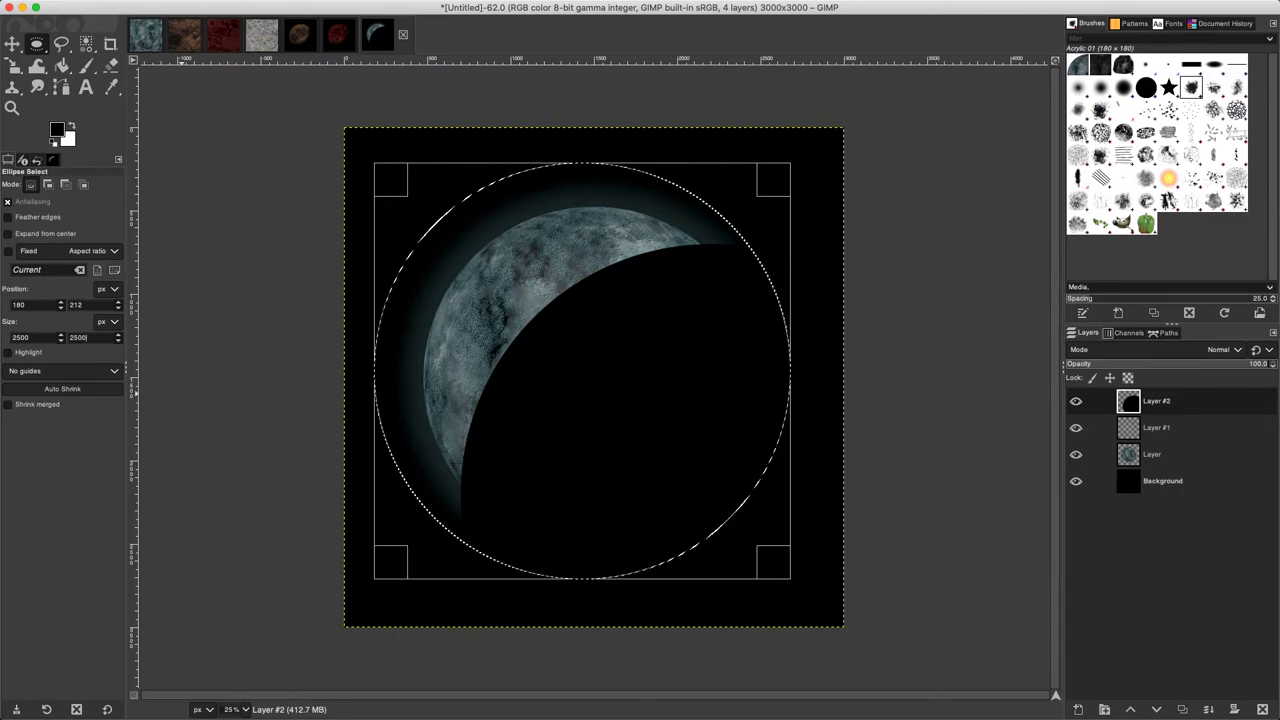
# Move the circular selection to about -148, -160, cut its area out of the black shadow layer and deselect
pyautogui.moveTo(657, 469); pyautogui.dragTo(603, 407)
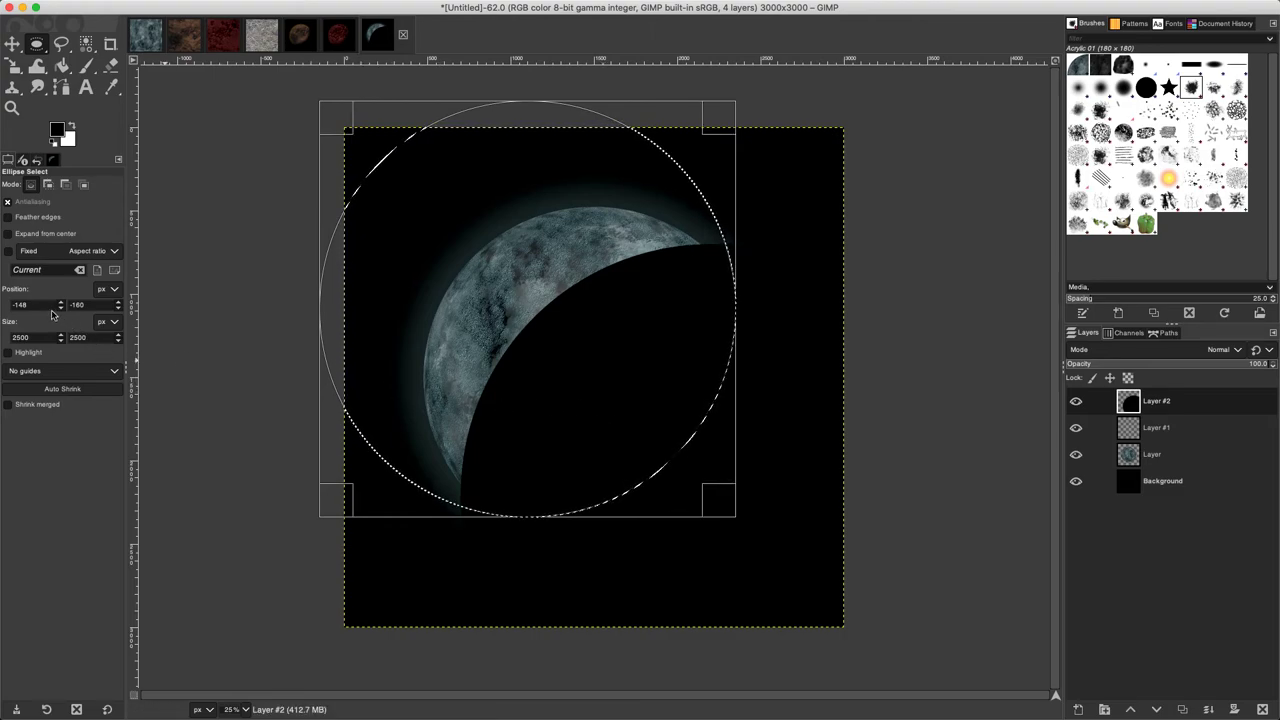
pyautogui.press('ctrl')
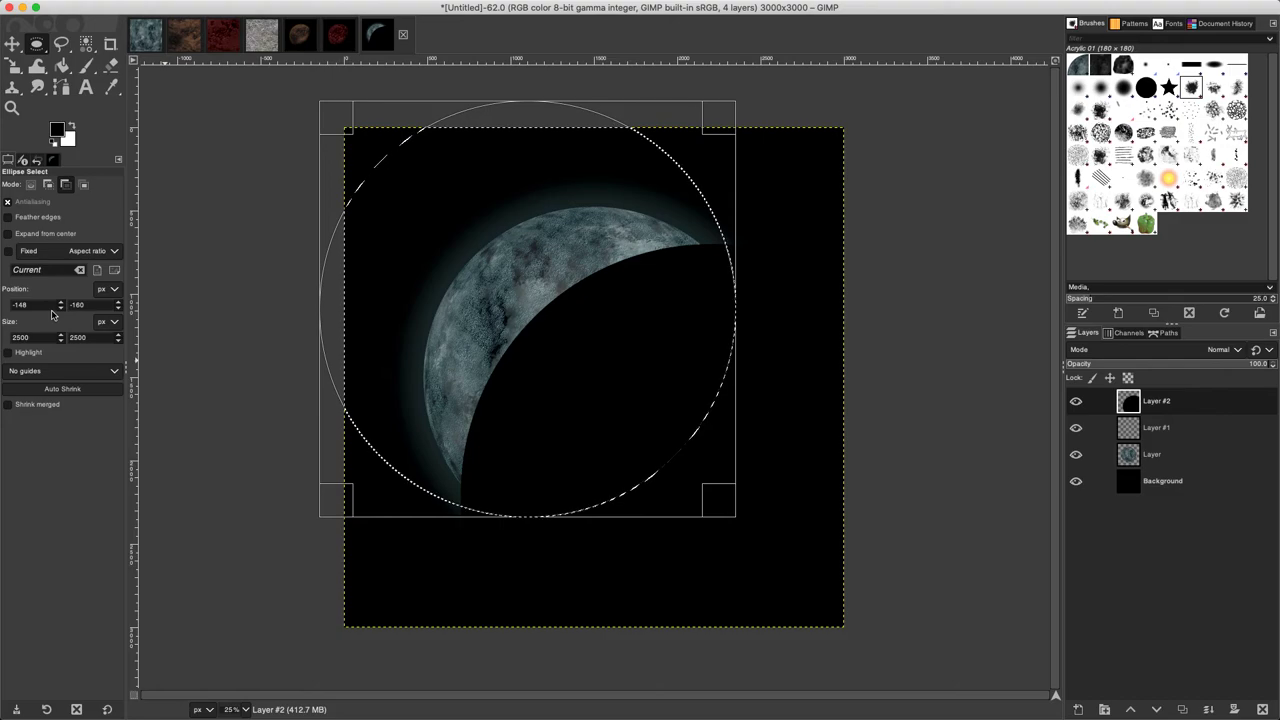
pyautogui.hotkey('ctrl', 'x')
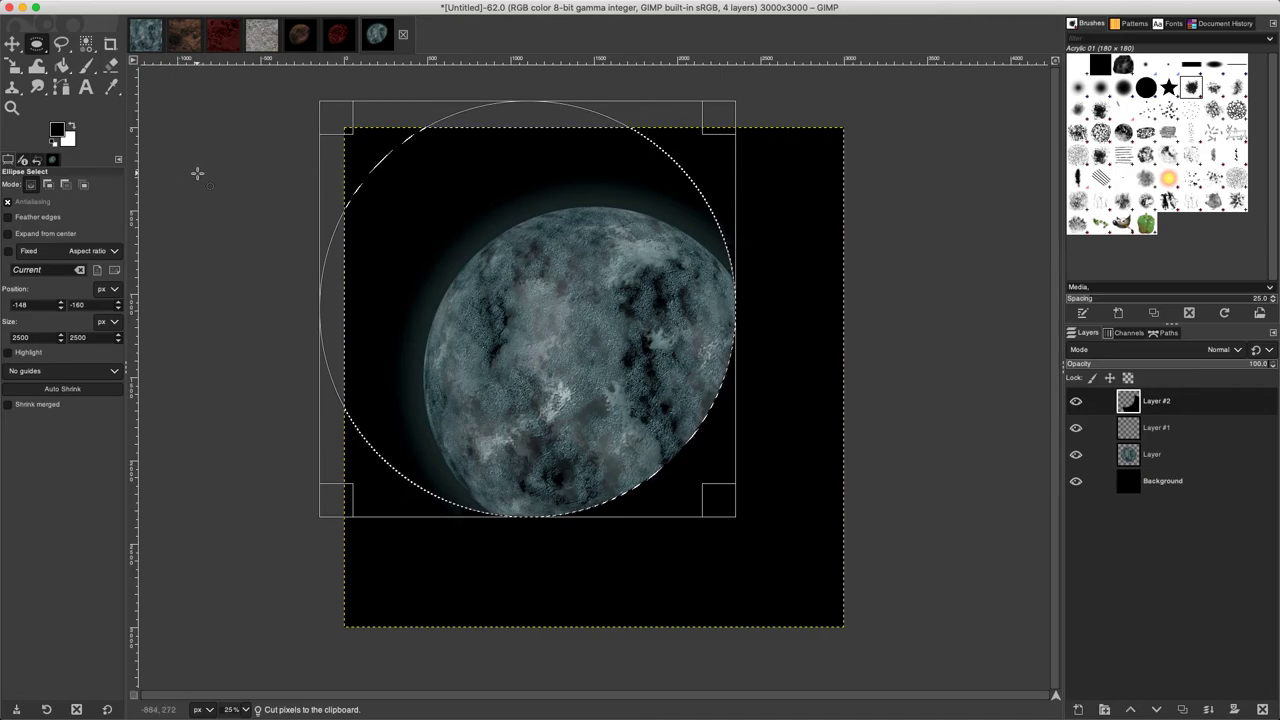
pyautogui.click(166, 7)
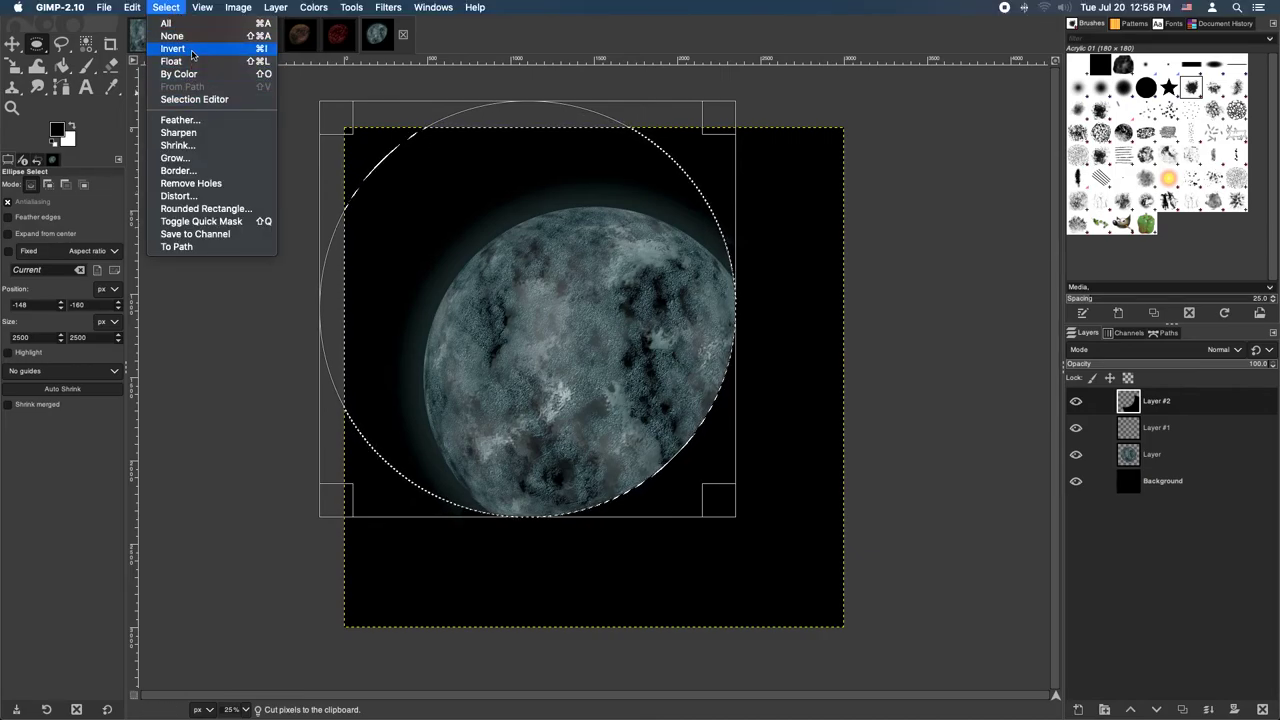
pyautogui.click(193, 37)
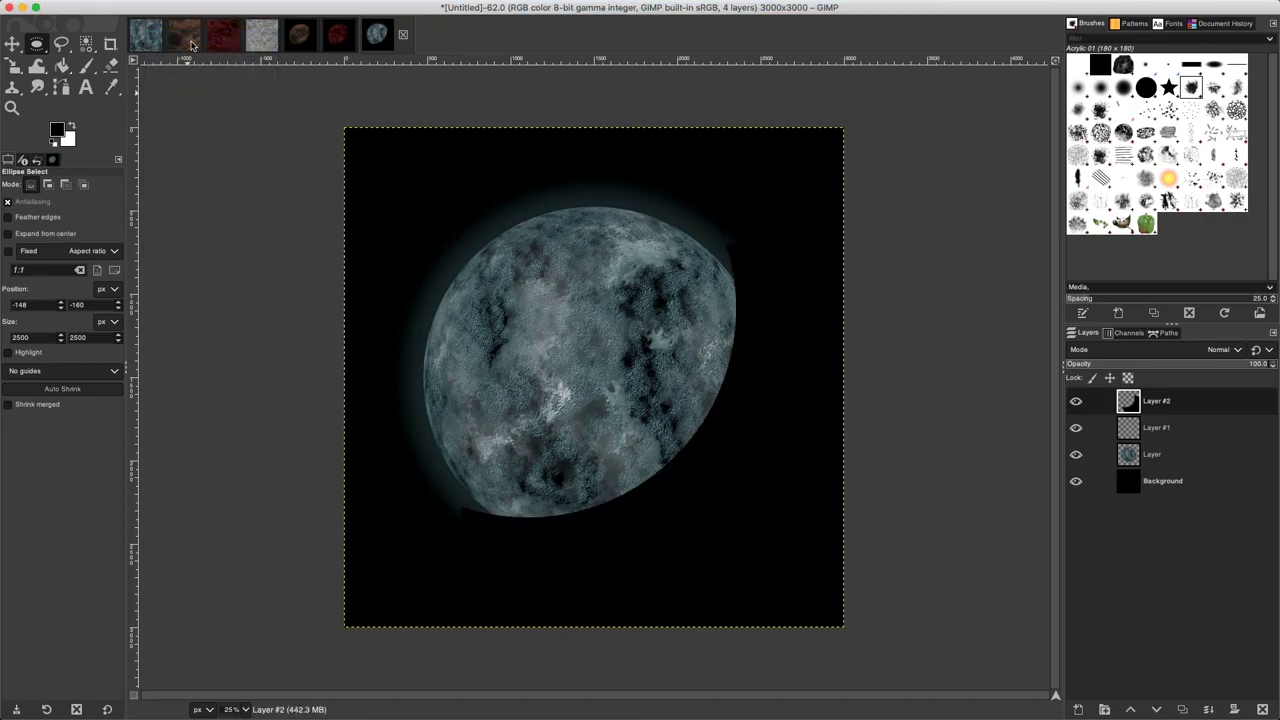
# Apply a Gaussian Blur of about 51.41 in X and Y to the black shadow layer
pyautogui.moveTo(366, 8)
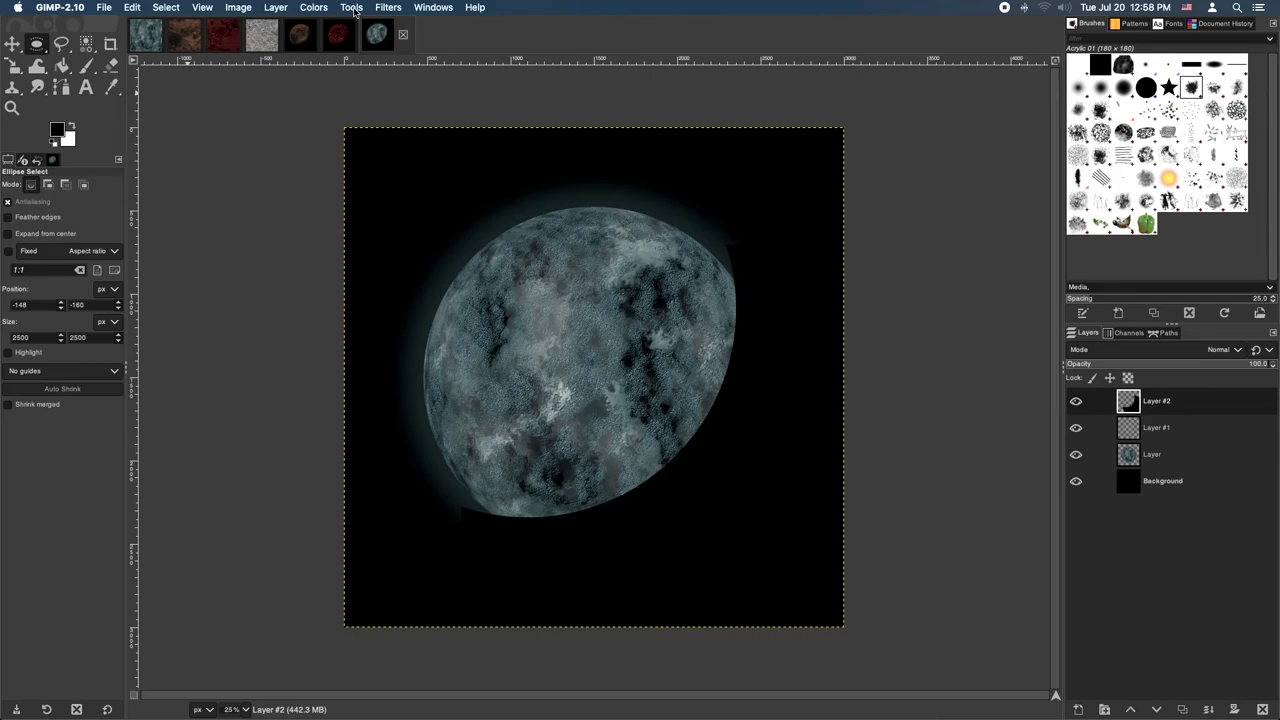
pyautogui.click(354, 12)
pyautogui.moveTo(389, 8)
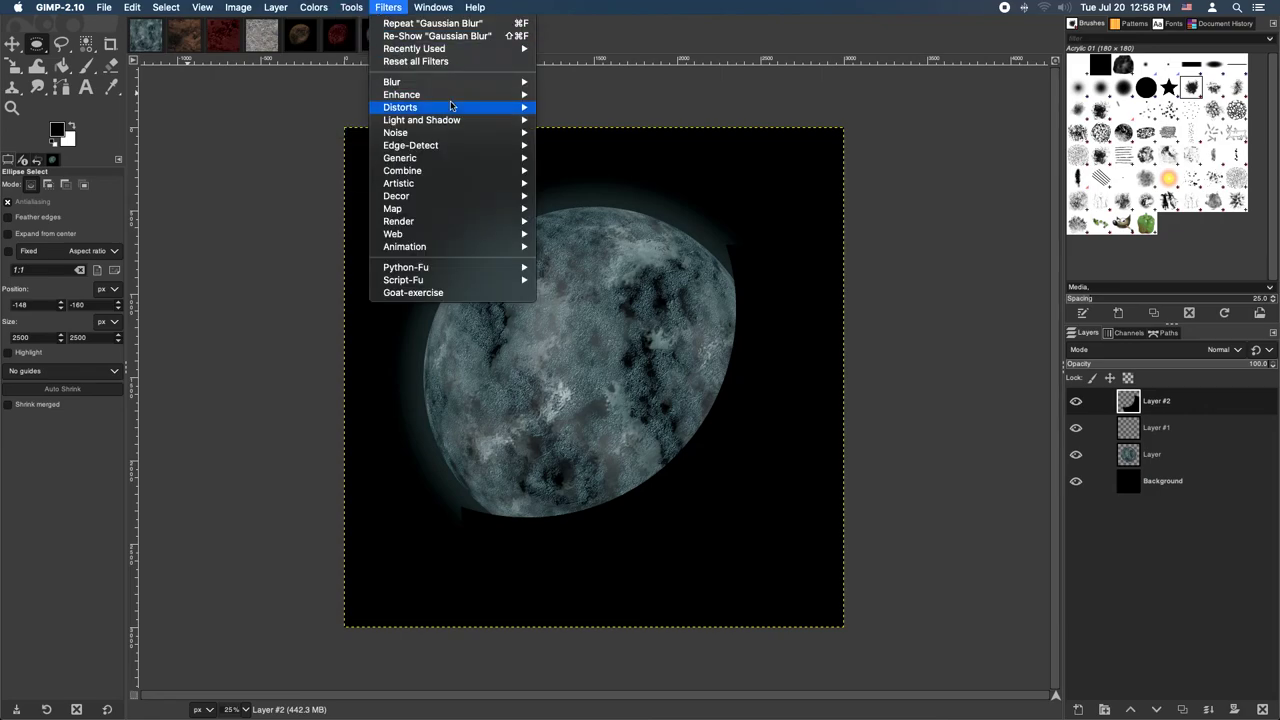
pyautogui.moveTo(447, 104)
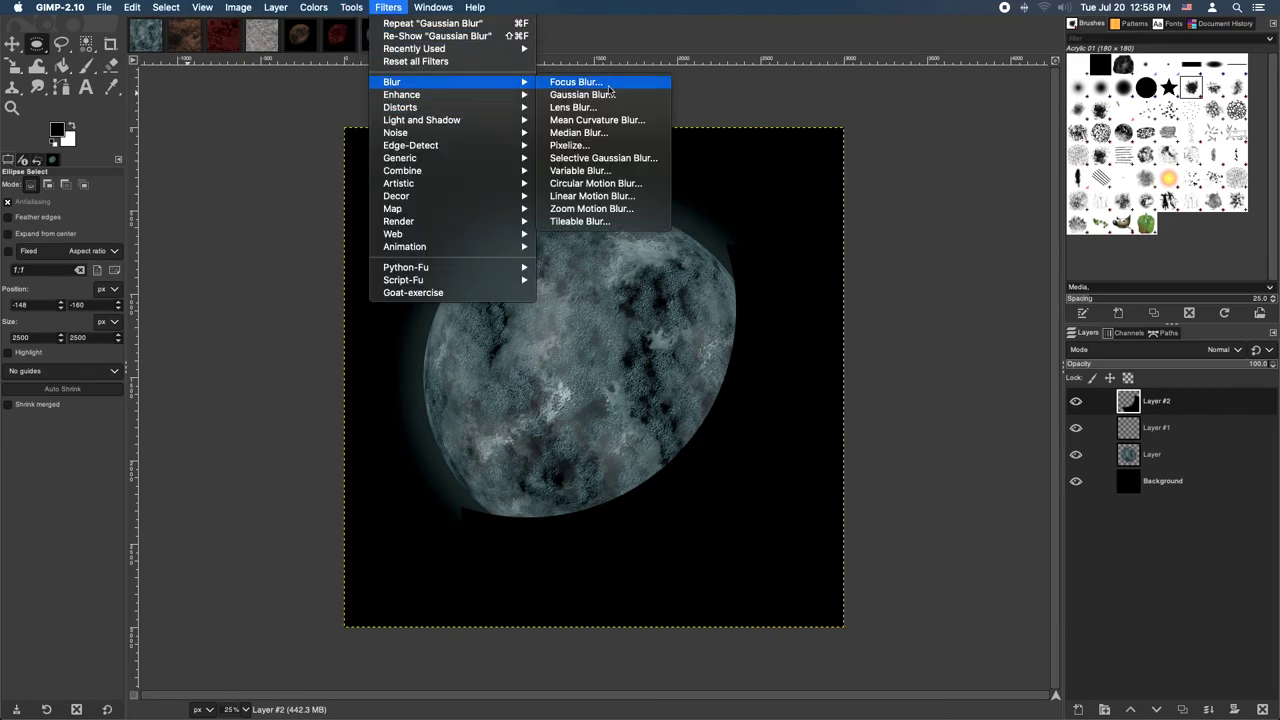
pyautogui.click(607, 94)
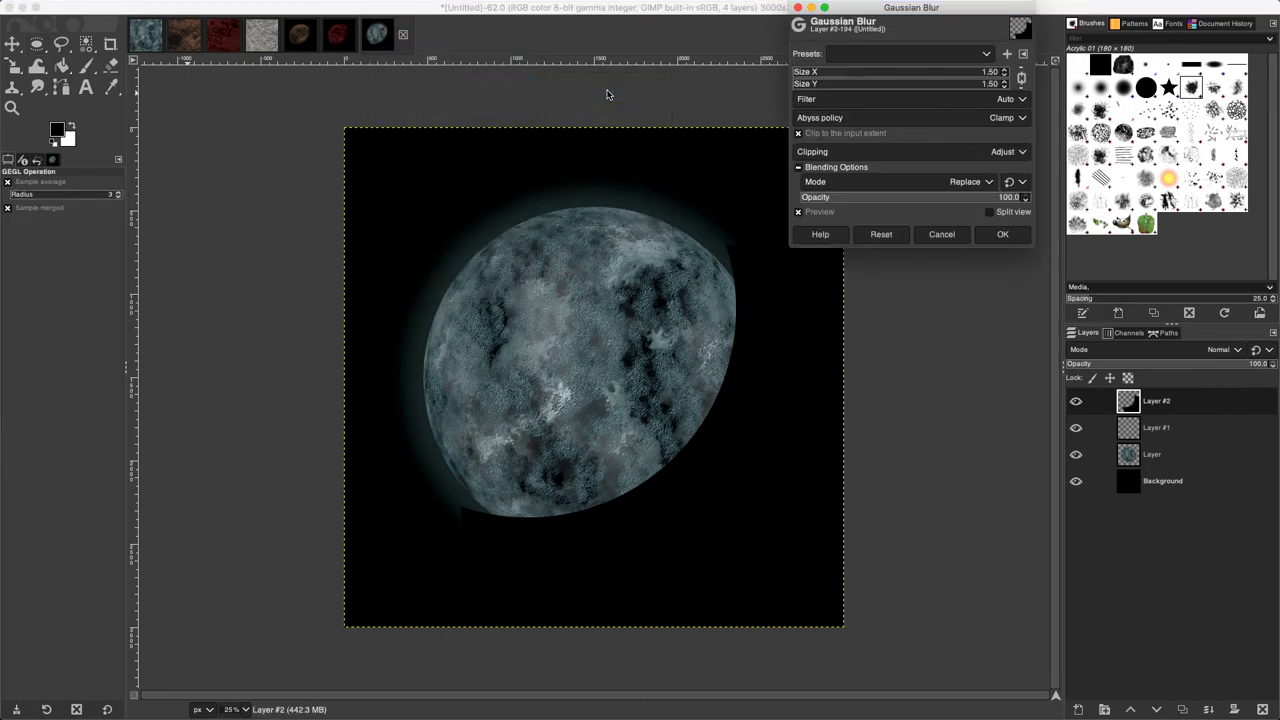
pyautogui.moveTo(856, 74); pyautogui.dragTo(851, 72)
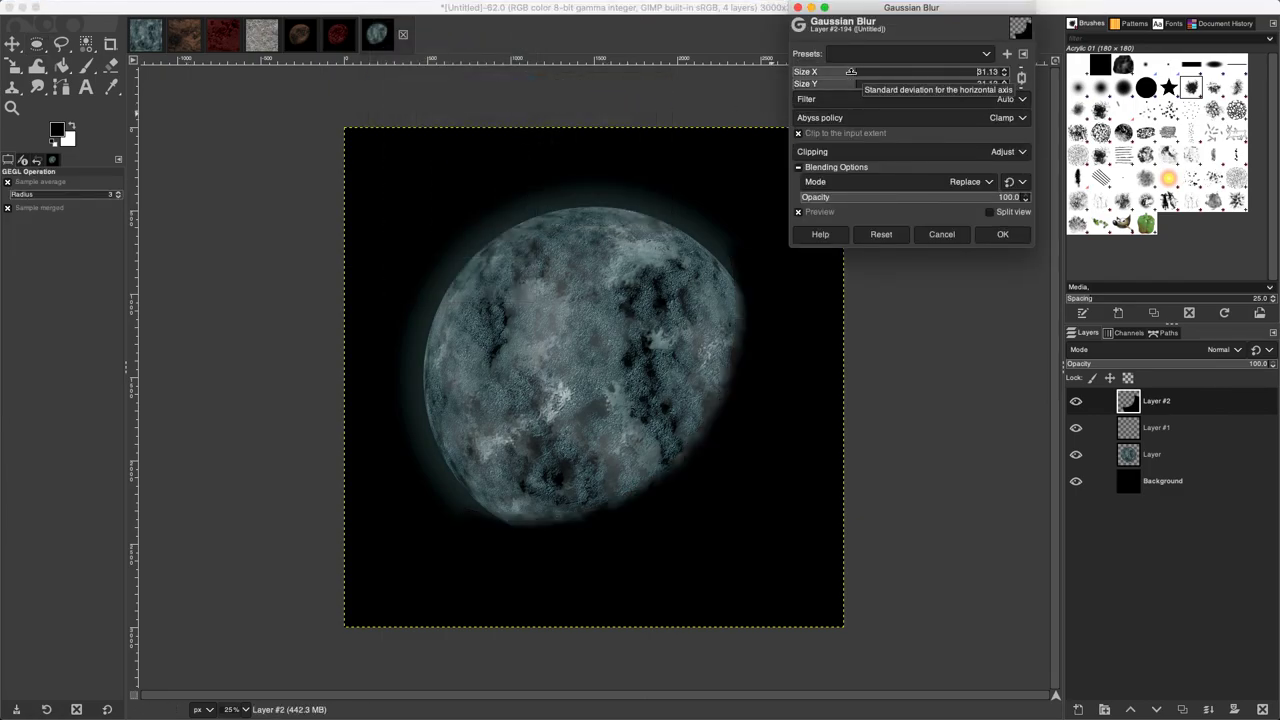
pyautogui.moveTo(851, 72); pyautogui.dragTo(899, 73)
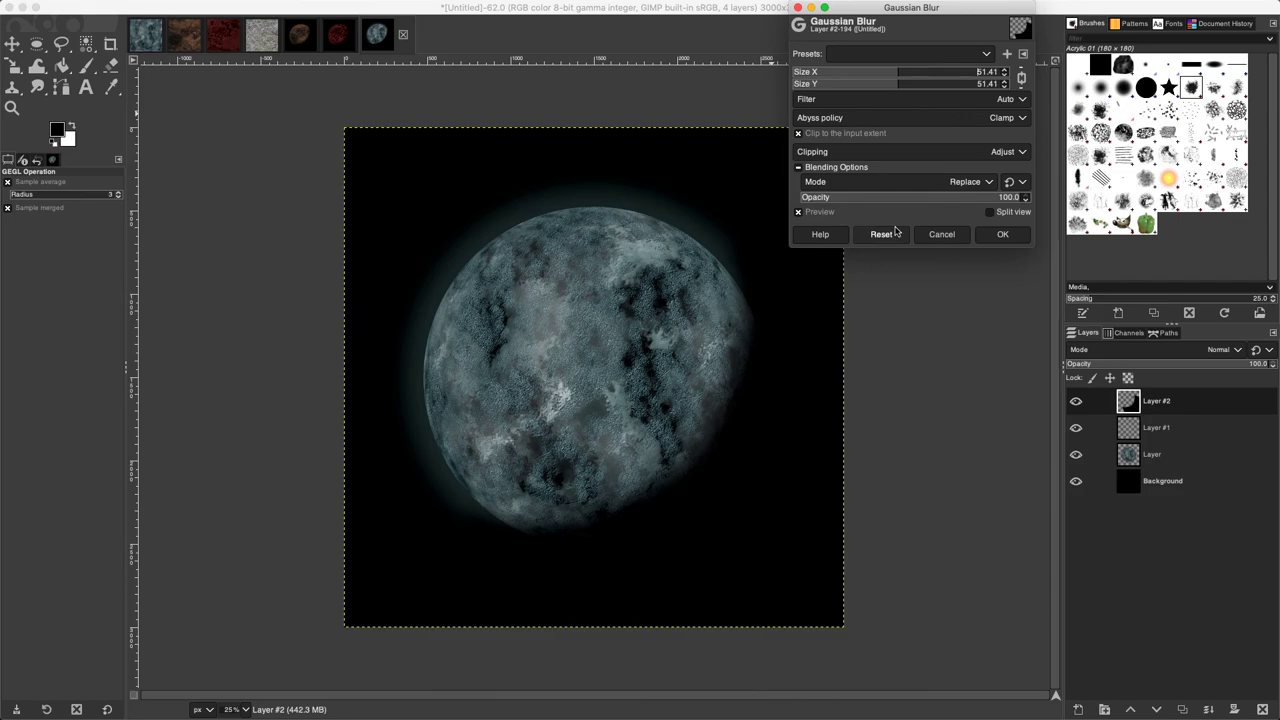
pyautogui.click(1001, 235)
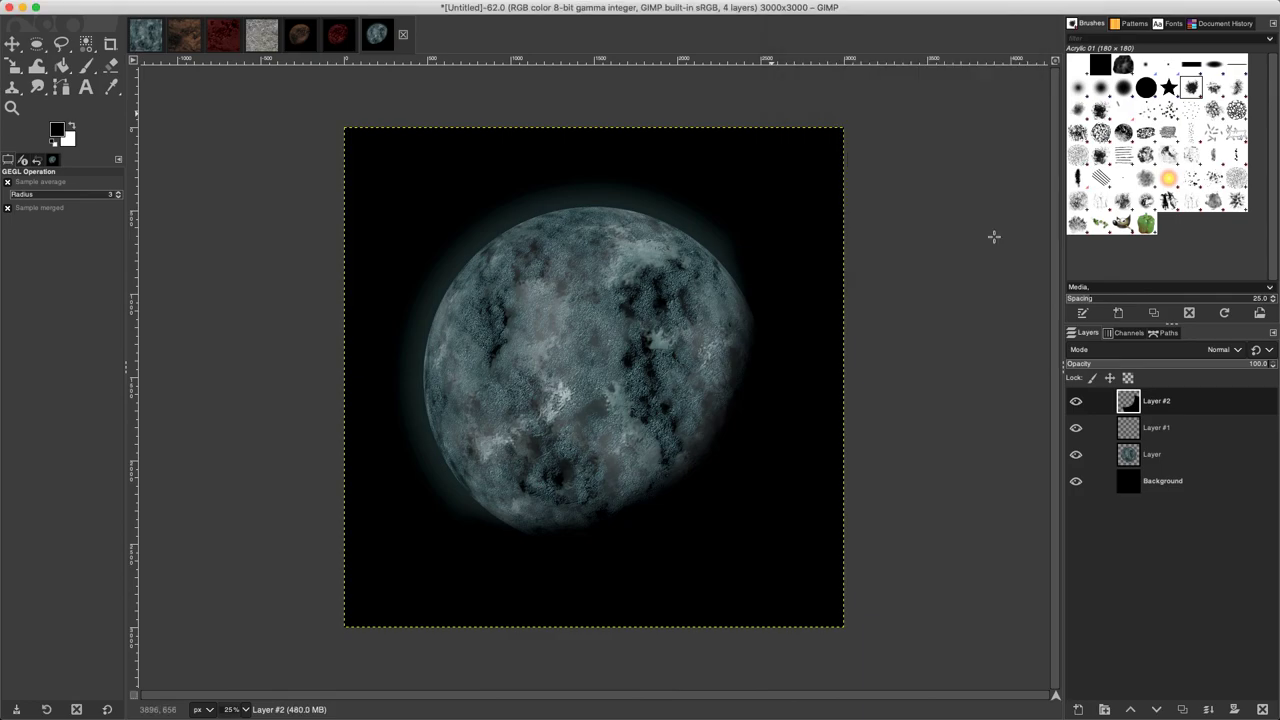
pyautogui.click(150, 44)
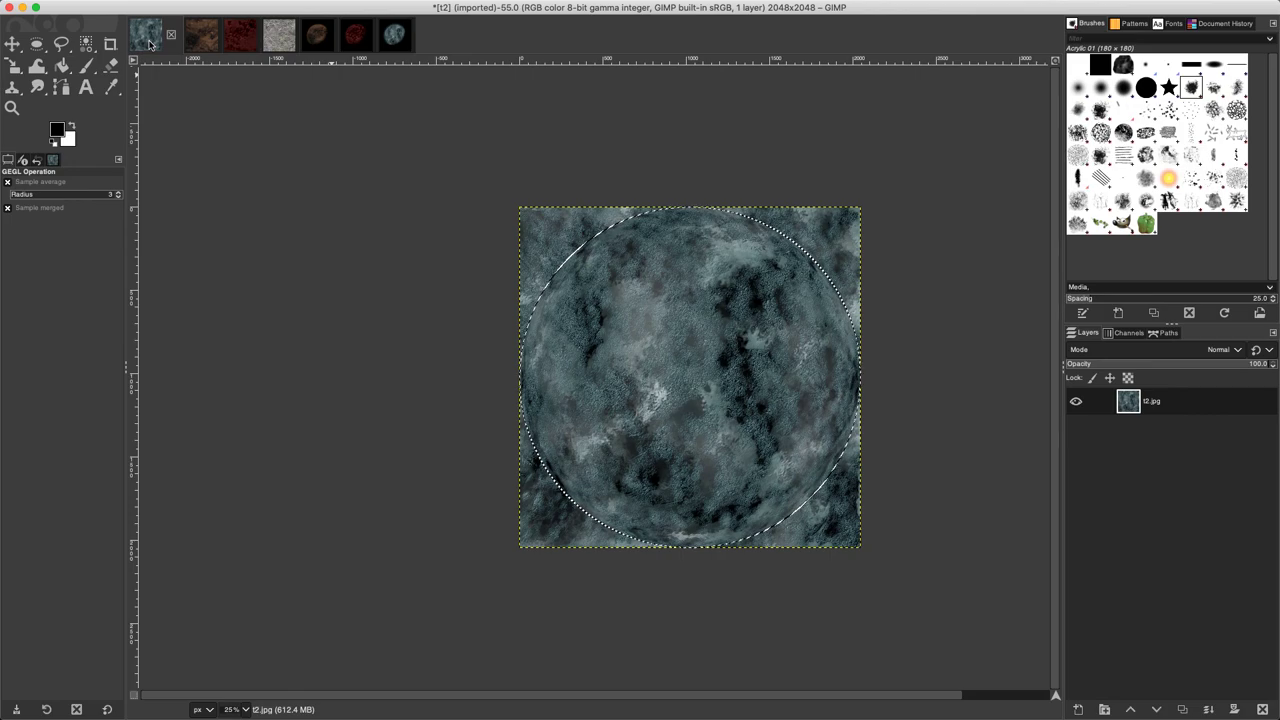
pyautogui.click(393, 42)
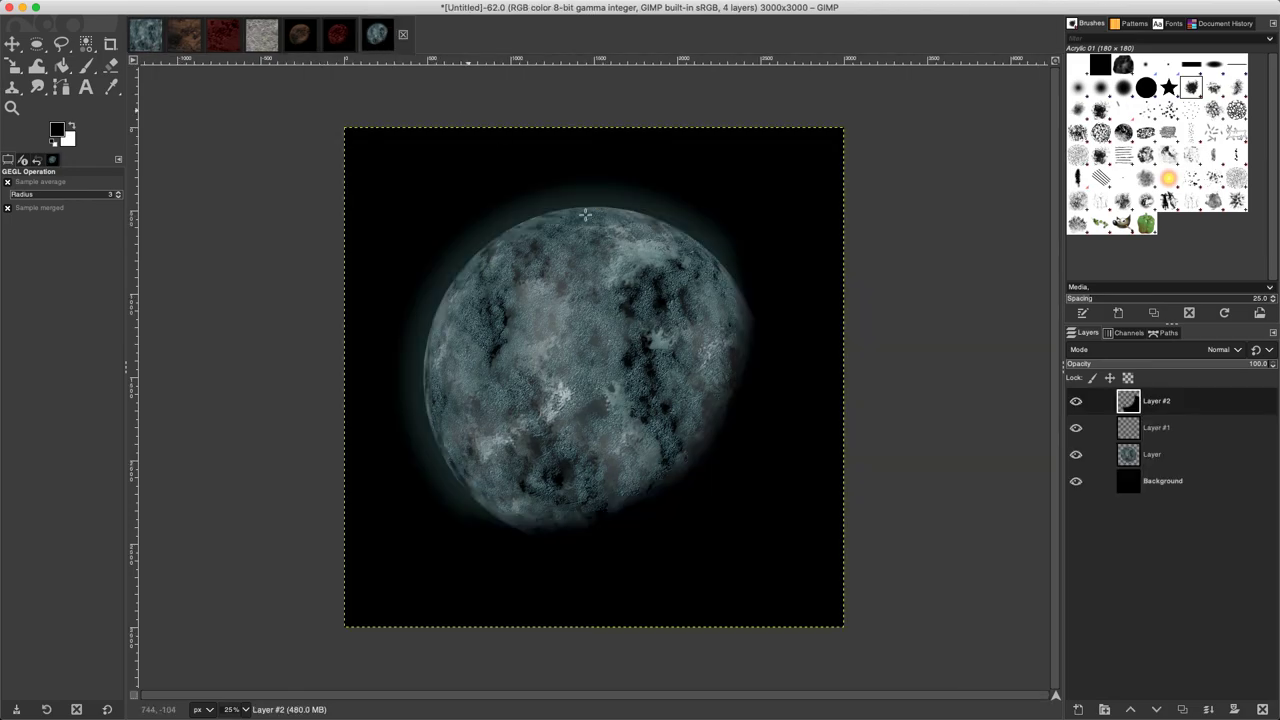
# Merge all visible layers of the planet image into one layer
pyautogui.rightClick(1130, 603)
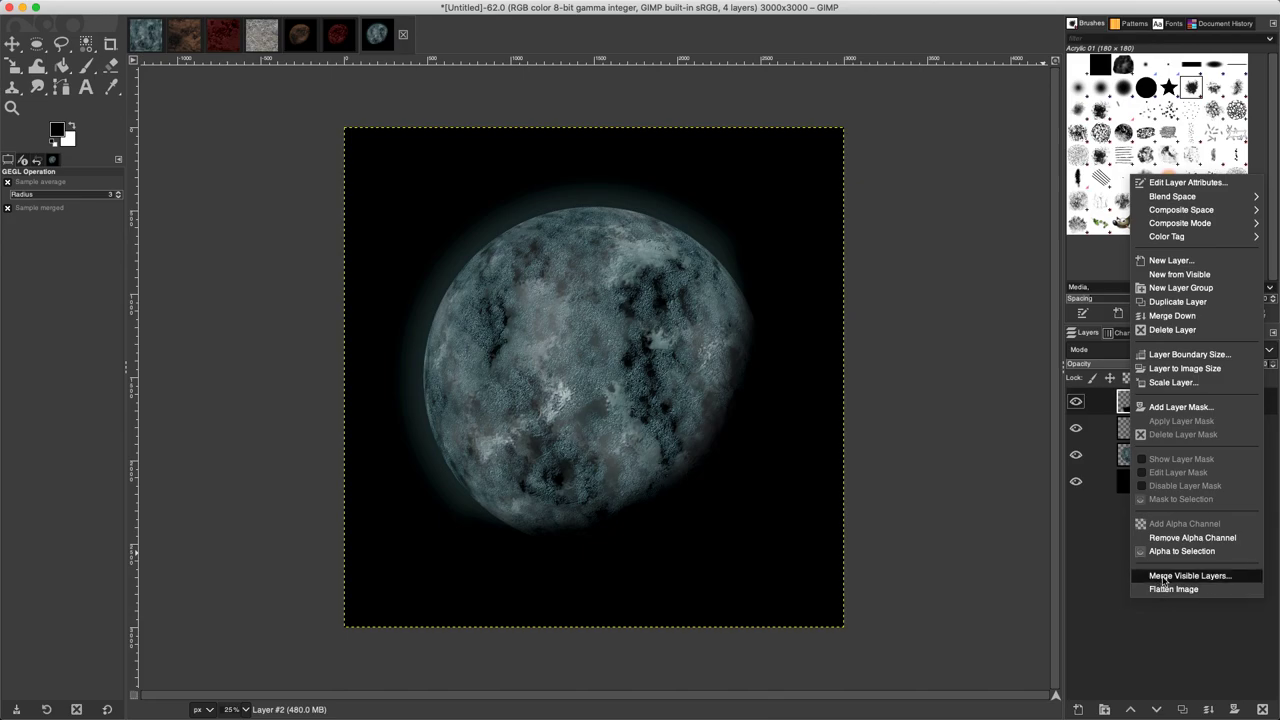
pyautogui.click(1162, 576)
pyautogui.click(1217, 641)
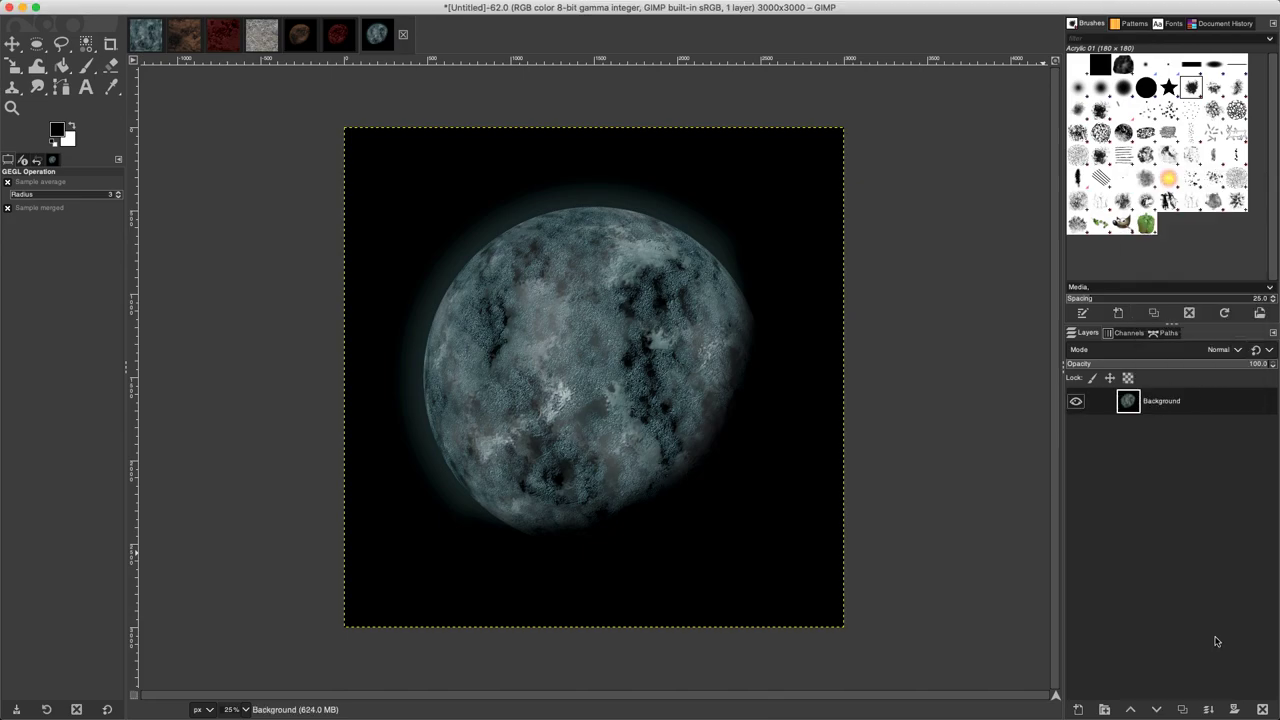